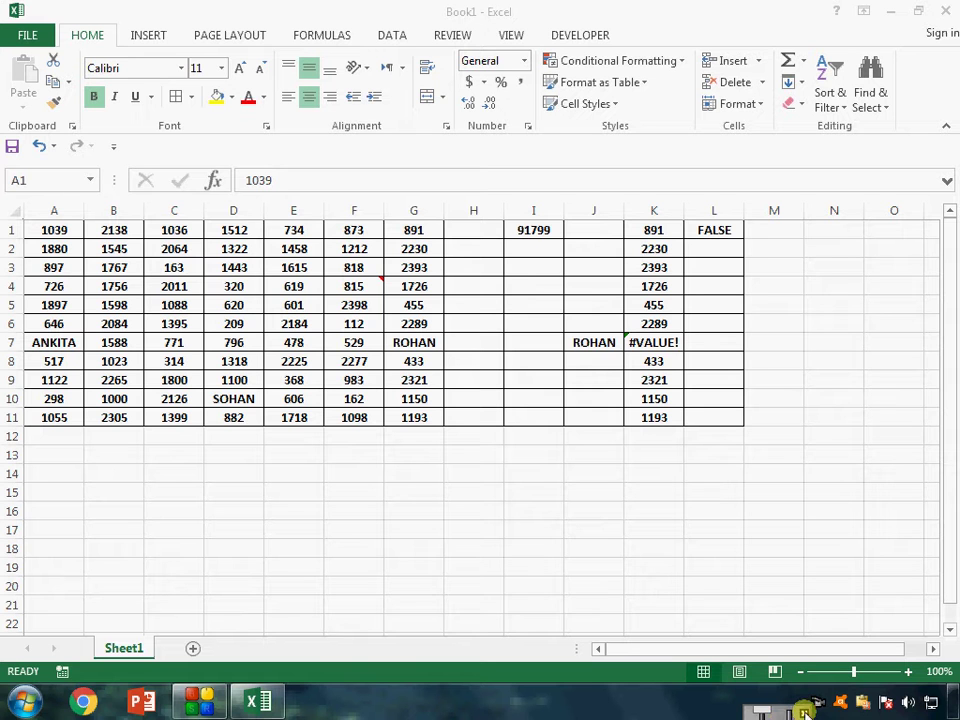
# Jump to cell A12 using the Go To dialog
pyautogui.click(406, 284)
pyautogui.click(430, 474)
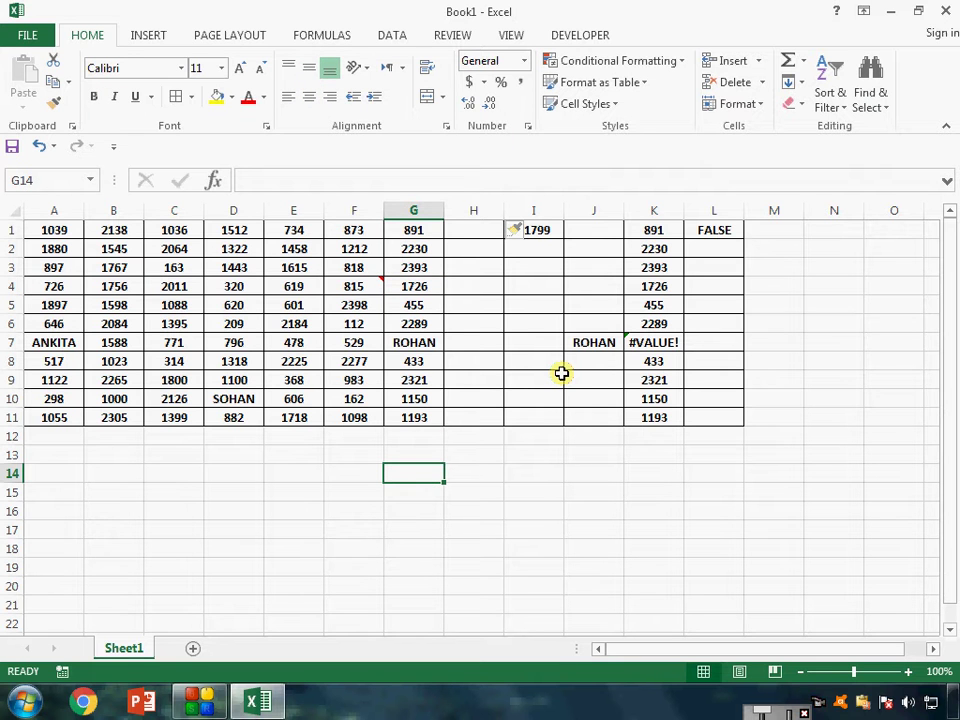
pyautogui.press('F5')
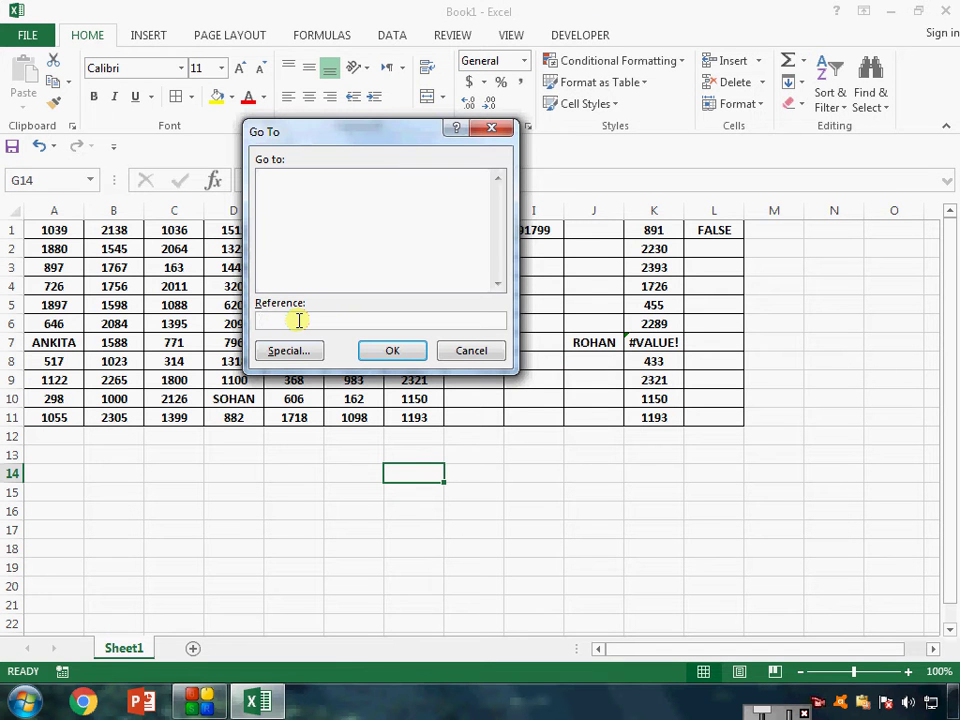
pyautogui.write('A12')
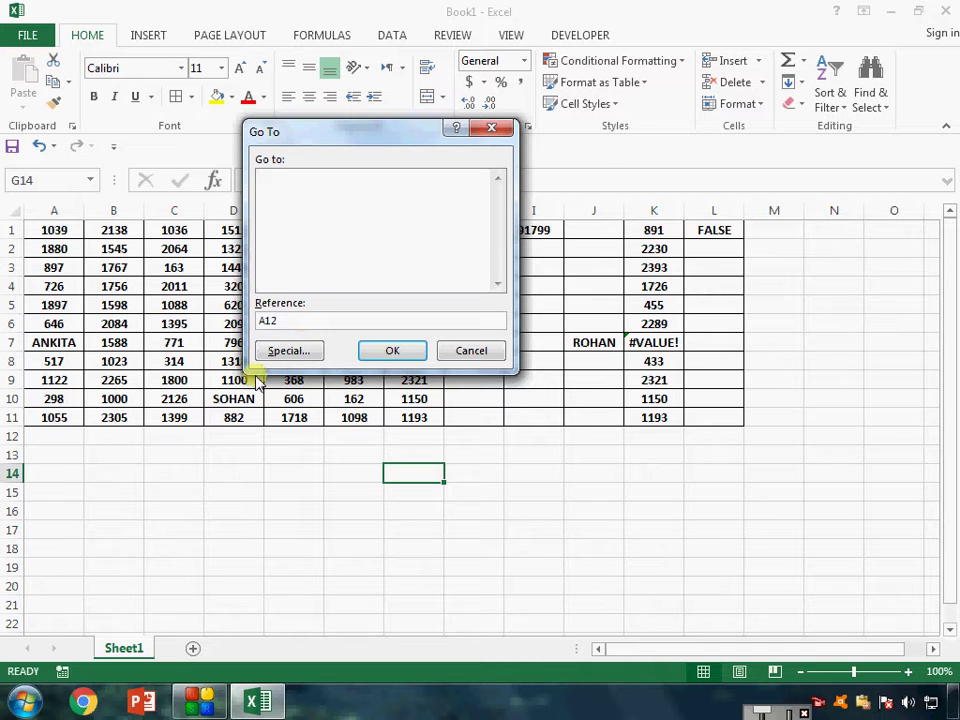
pyautogui.click(380, 352)
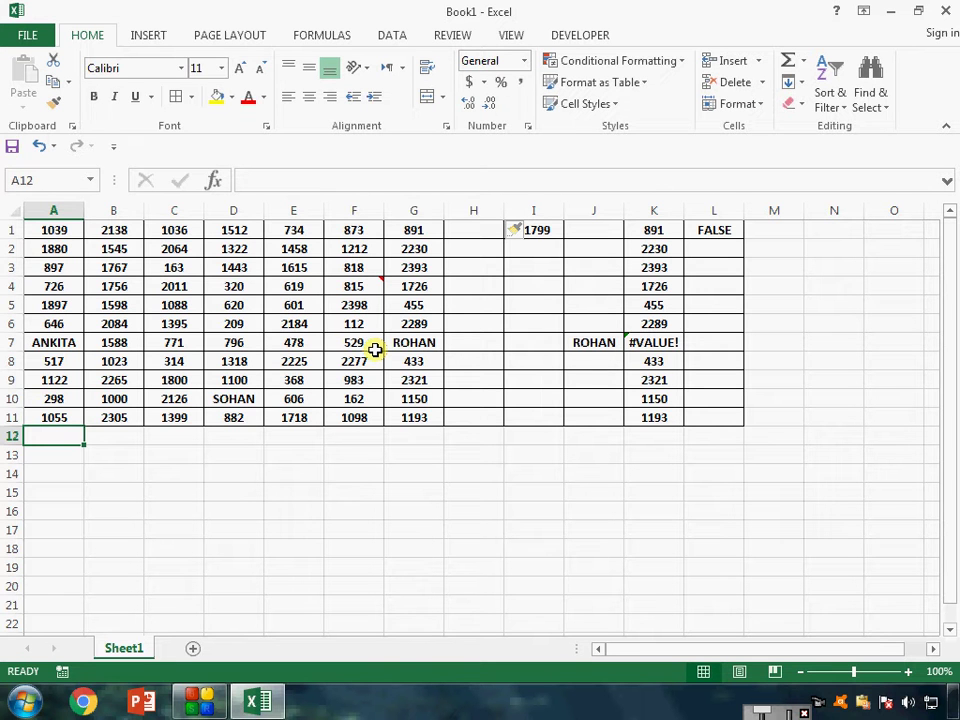
# Jump to cell G2 by entering its reference in the Name Box
pyautogui.click(52, 174)
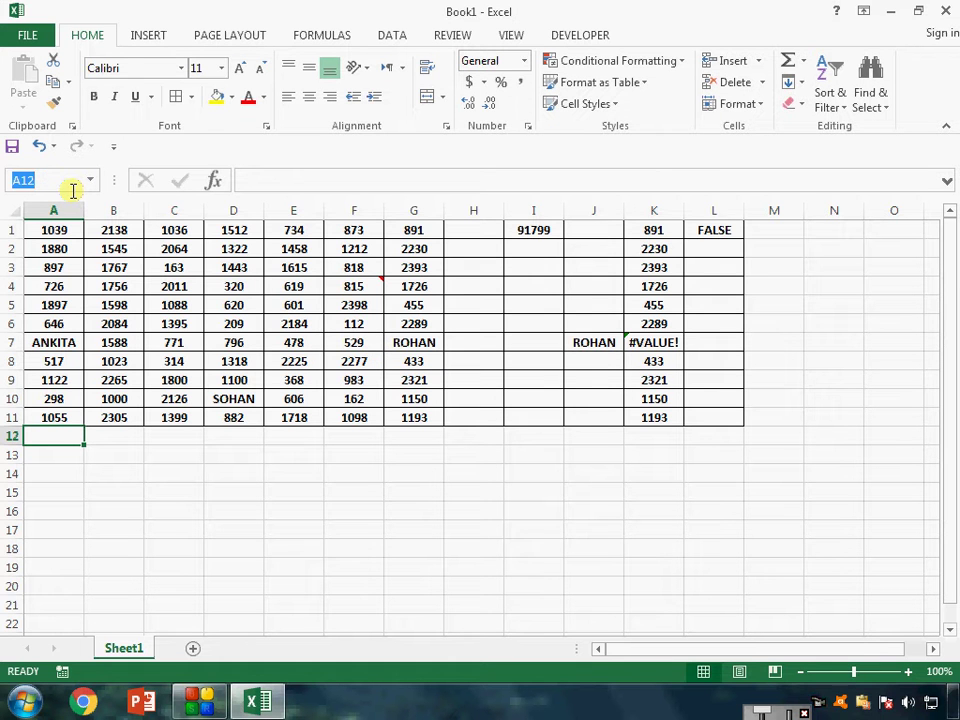
pyautogui.write('G2')
pyautogui.press('Return')
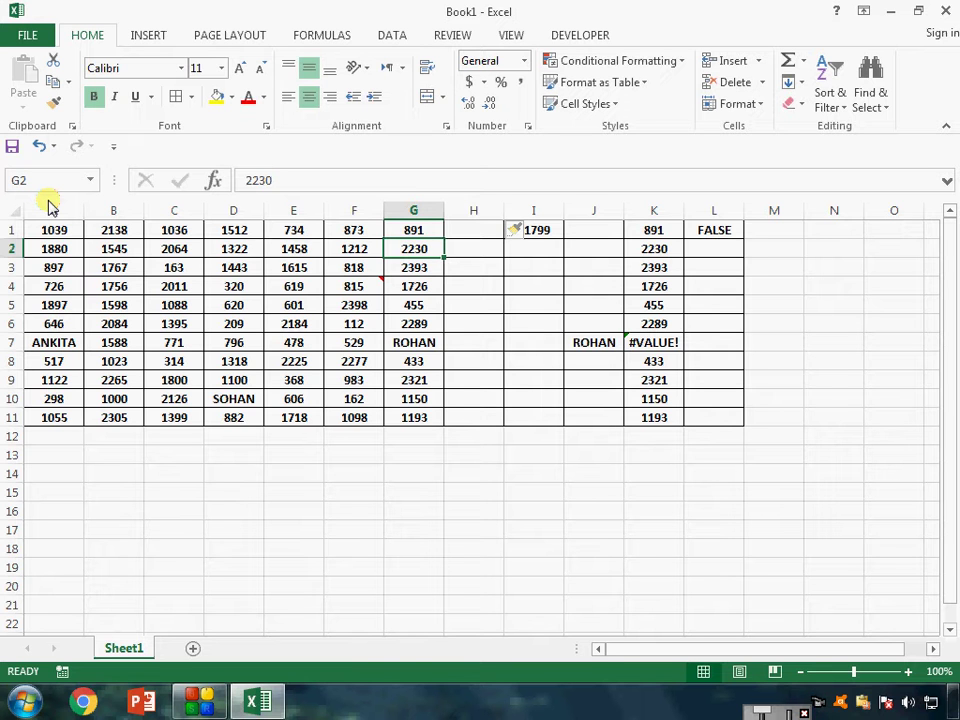
# Select the cells containing comments on the sheet using Go To Special
pyautogui.press('F5')
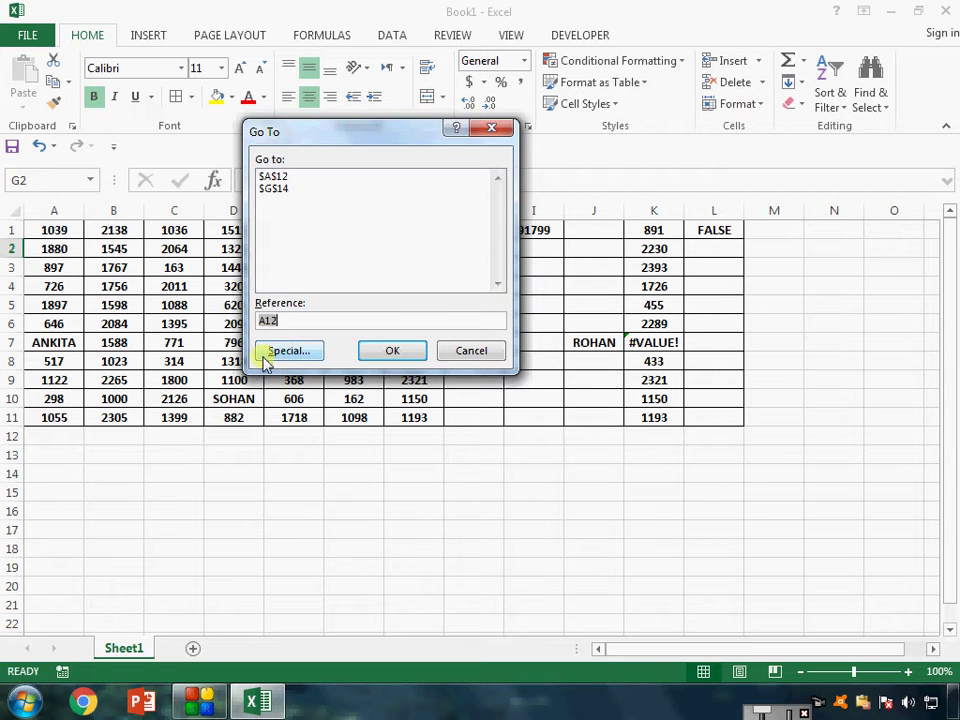
pyautogui.click(493, 128)
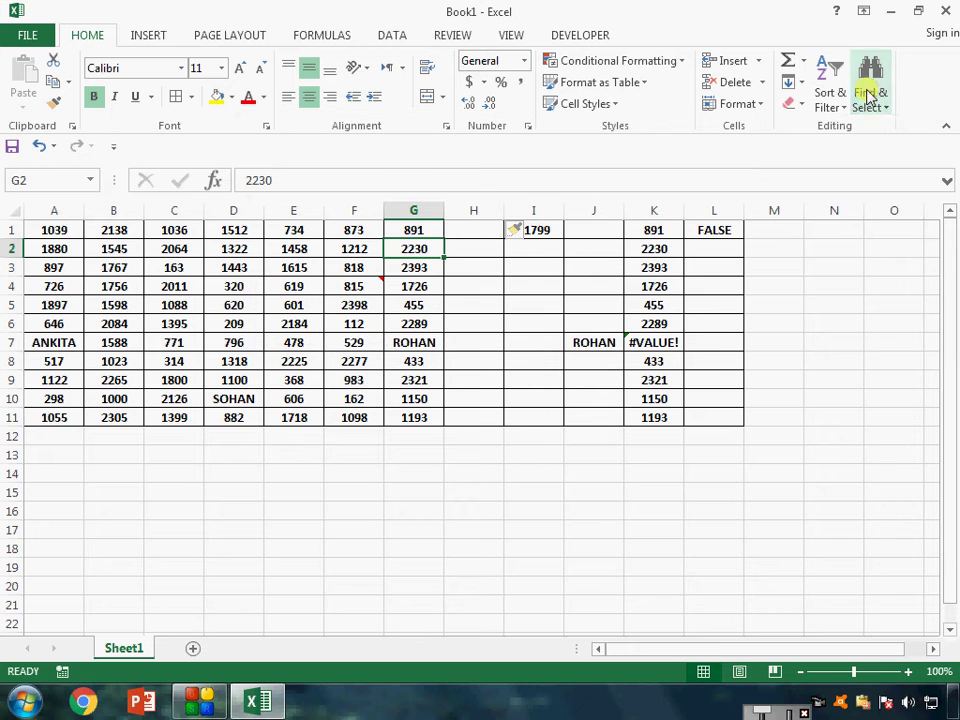
pyautogui.click(868, 95)
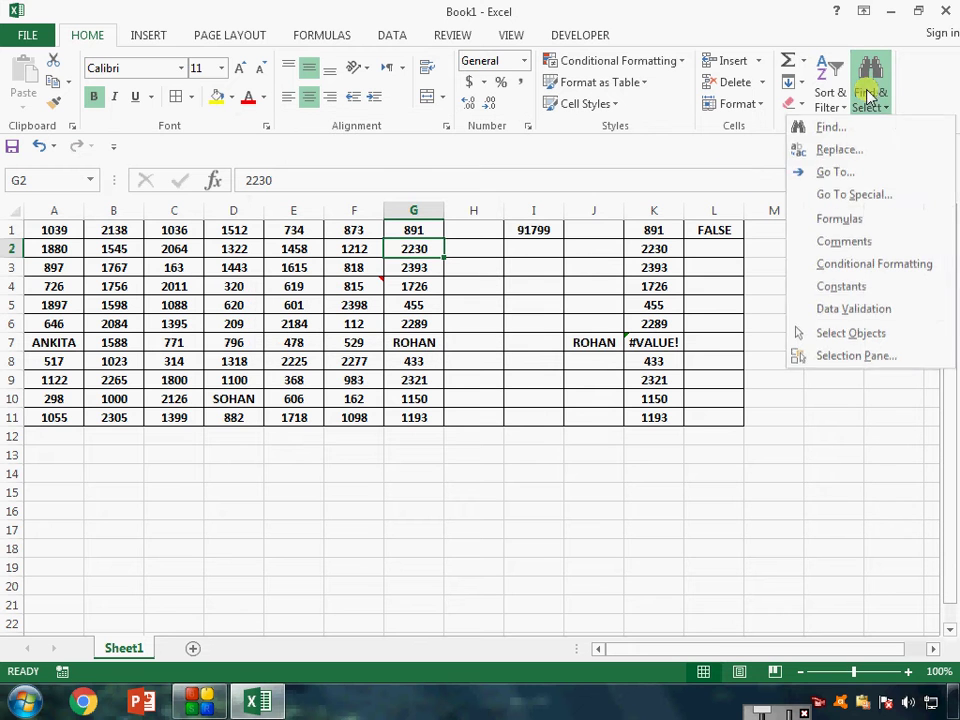
pyautogui.click(884, 197)
pyautogui.moveTo(399, 118); pyautogui.dragTo(726, 208)
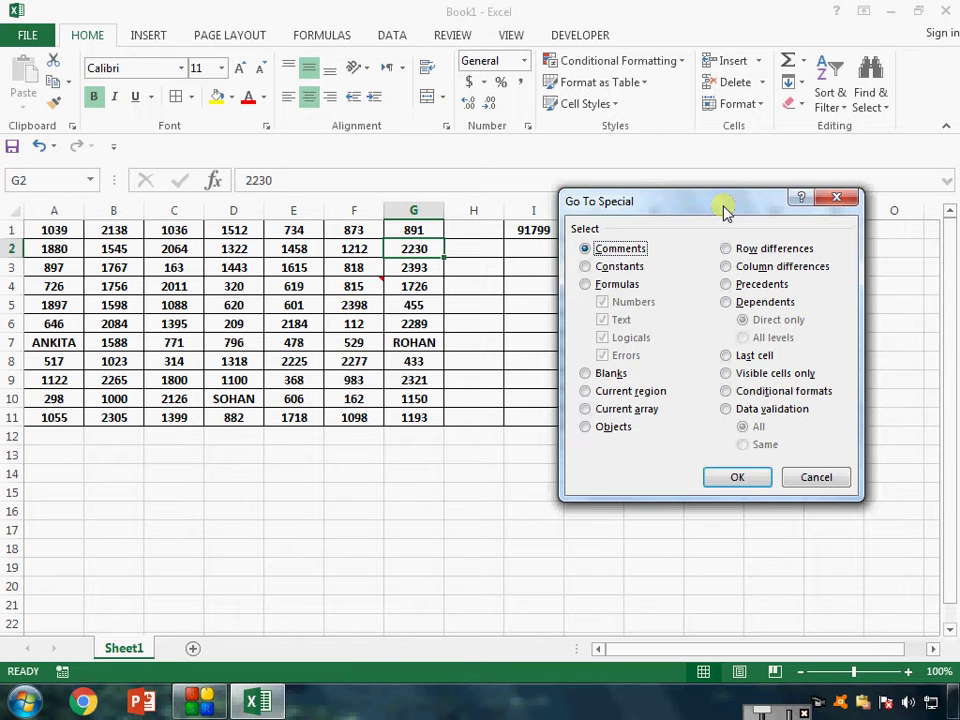
pyautogui.click(737, 478)
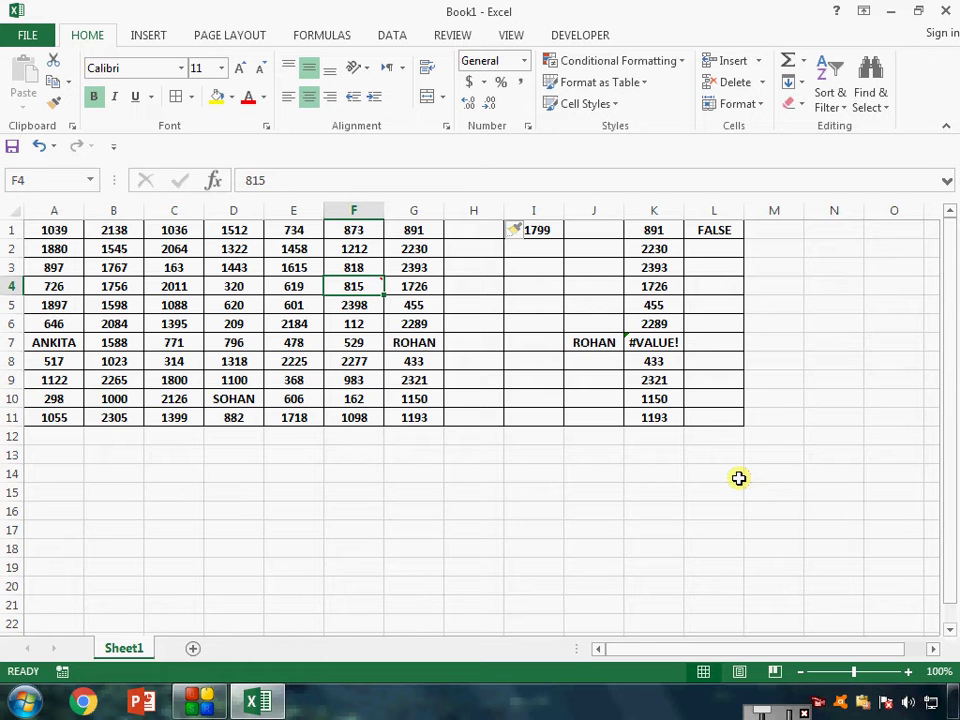
# Select only the numeric constants with Go To Special, excluding text, logicals and errors
pyautogui.hotkey('ctrl', 'g')
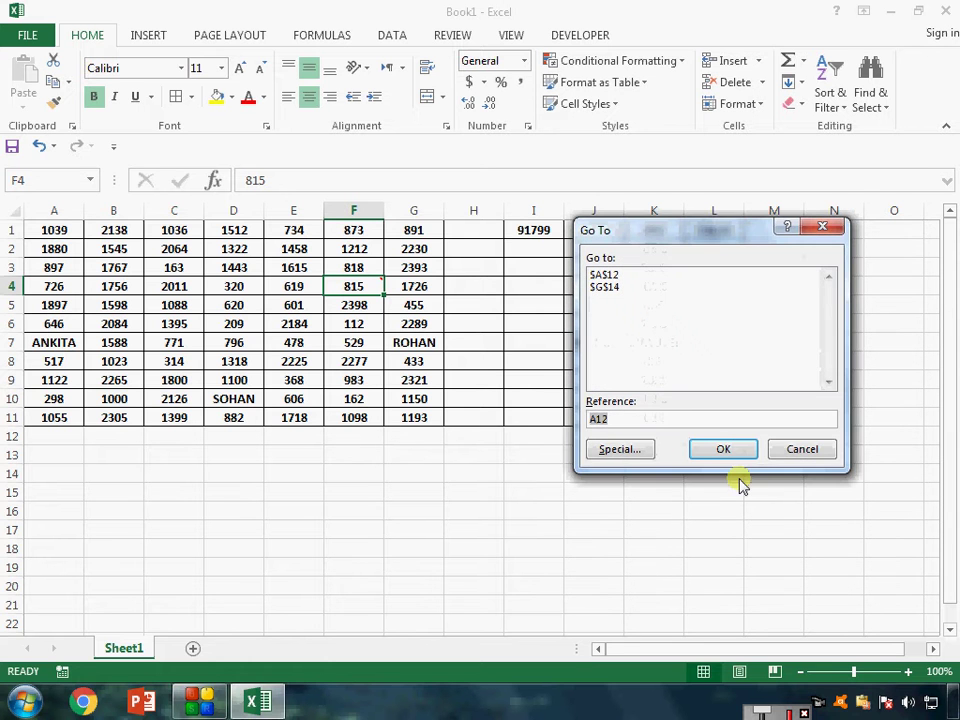
pyautogui.click(612, 449)
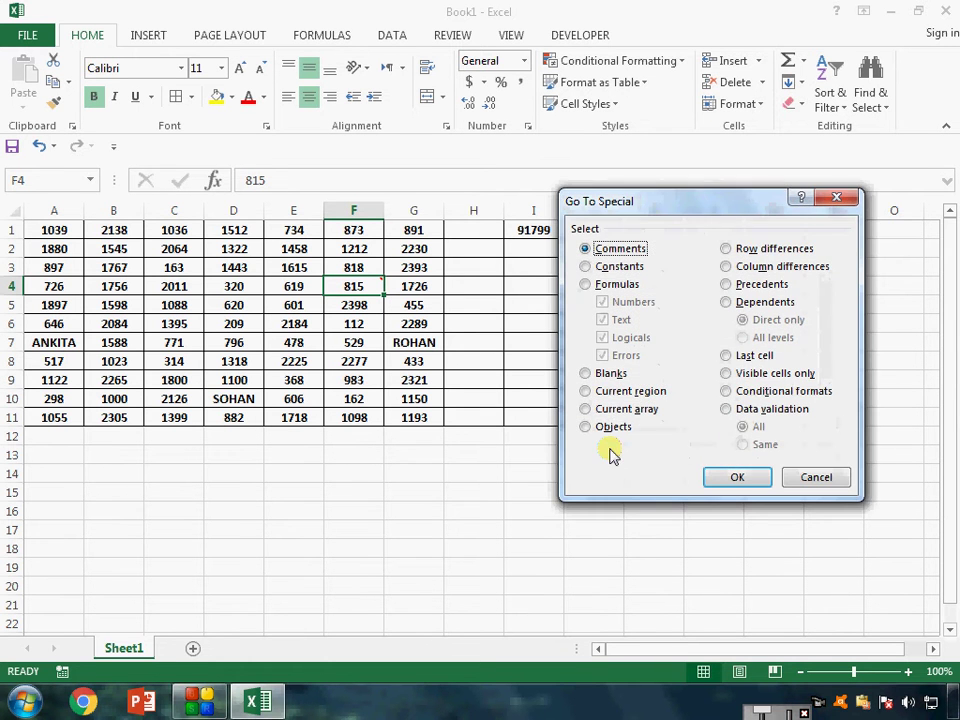
pyautogui.click(614, 266)
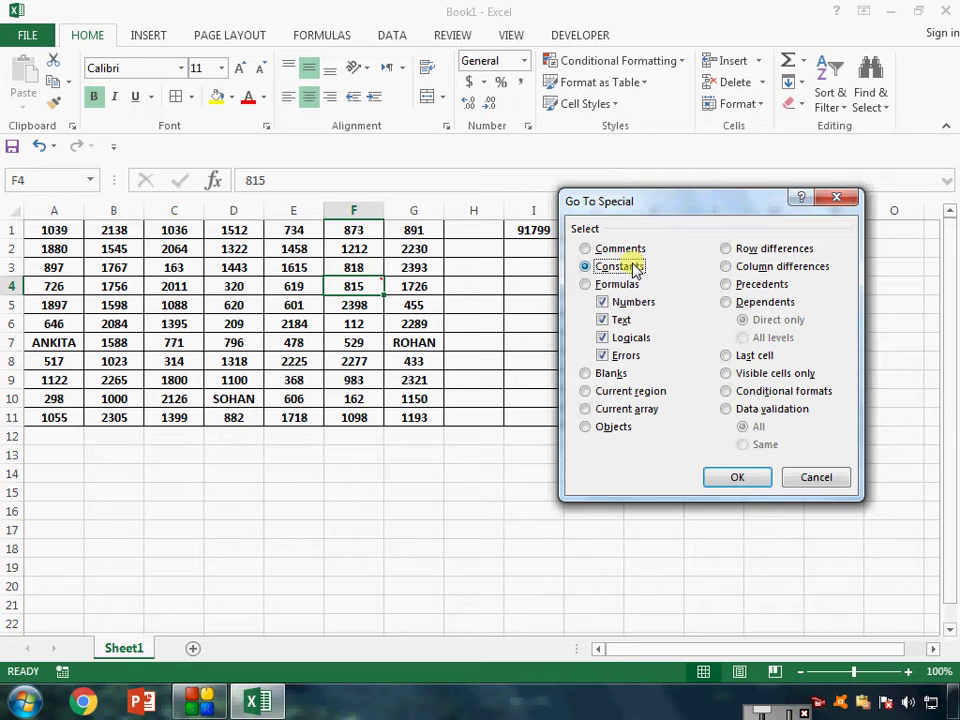
pyautogui.click(620, 320)
pyautogui.click(625, 338)
pyautogui.click(626, 356)
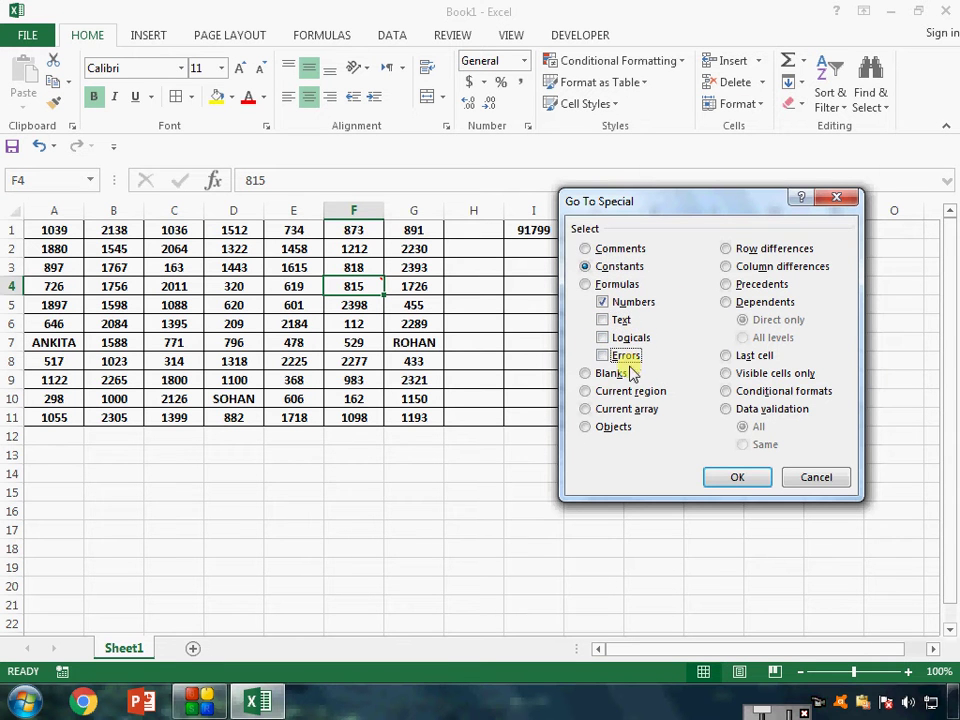
pyautogui.click(737, 478)
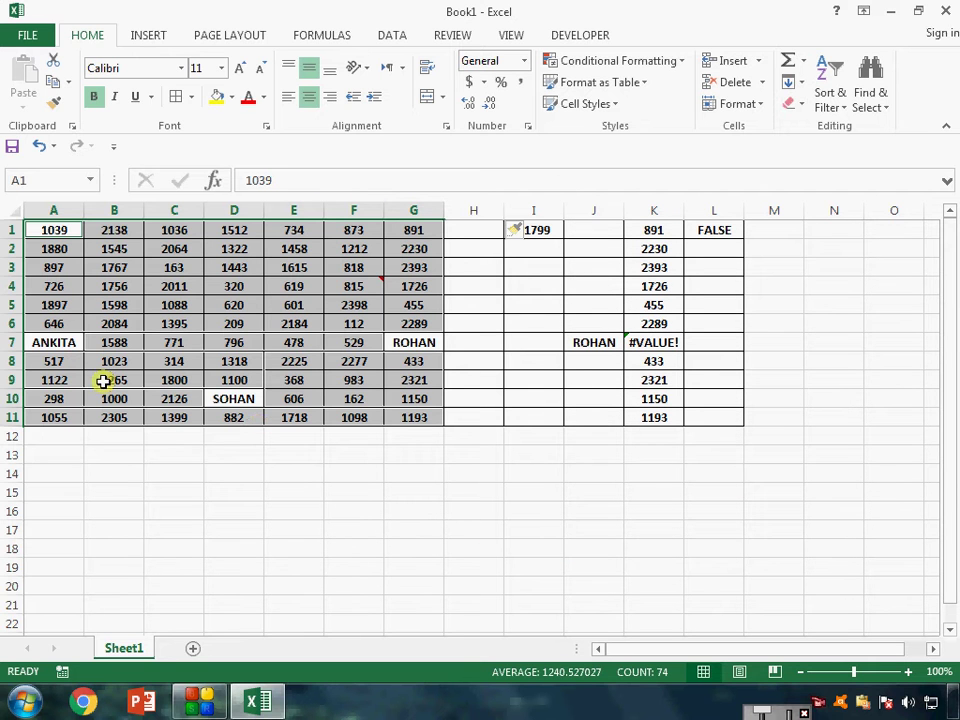
# Fill the selected numeric constants with standard green, and undo the fill
pyautogui.click(228, 99)
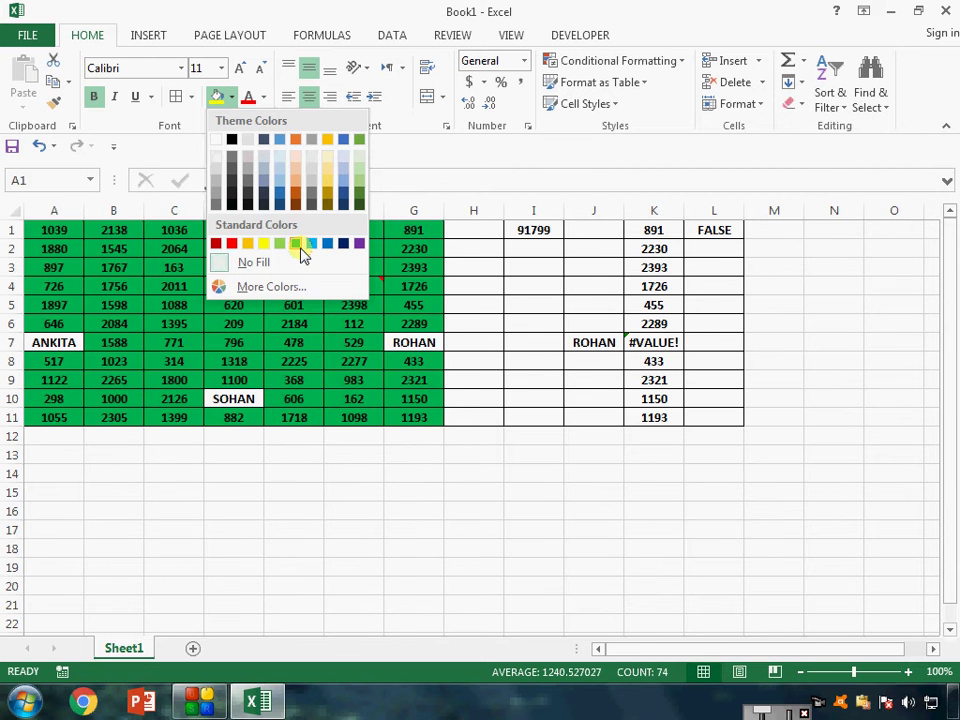
pyautogui.click(299, 245)
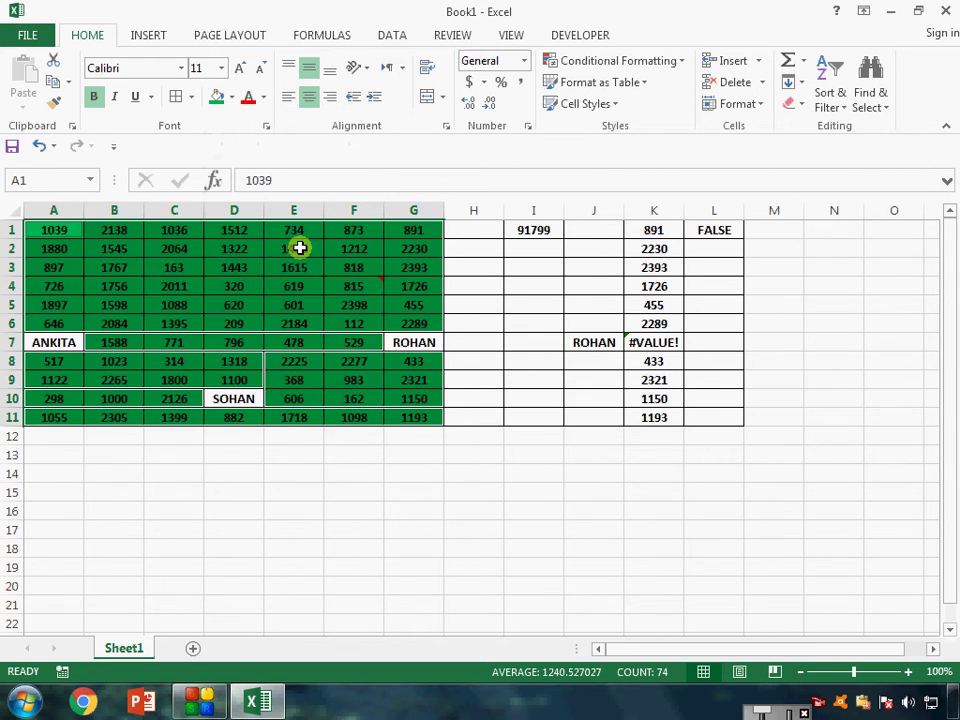
pyautogui.click(366, 530)
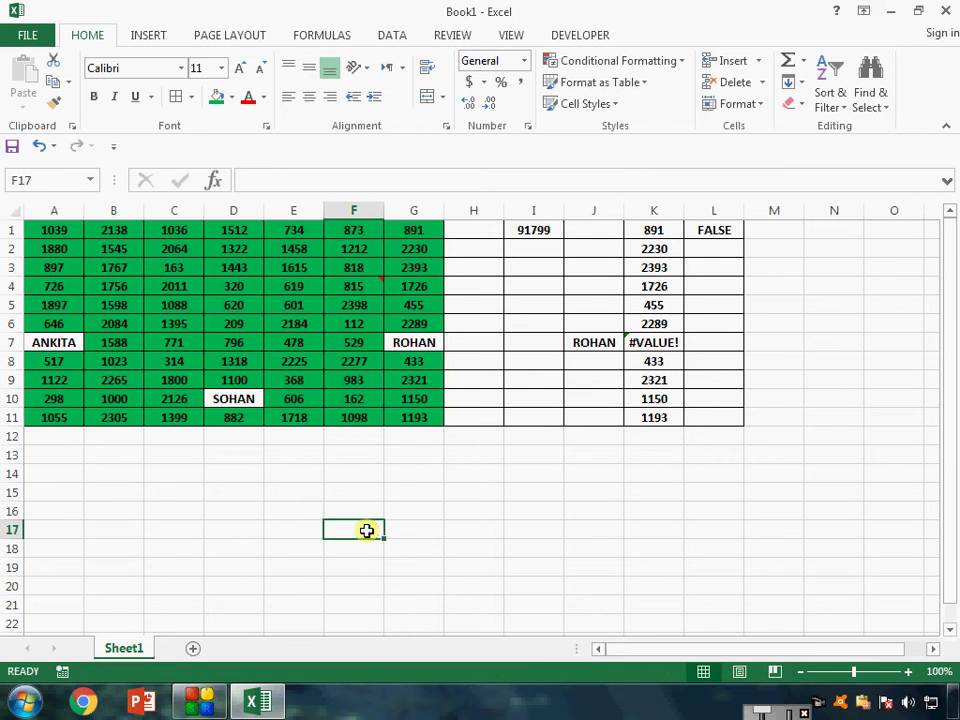
pyautogui.hotkey('ctrl', 'z')
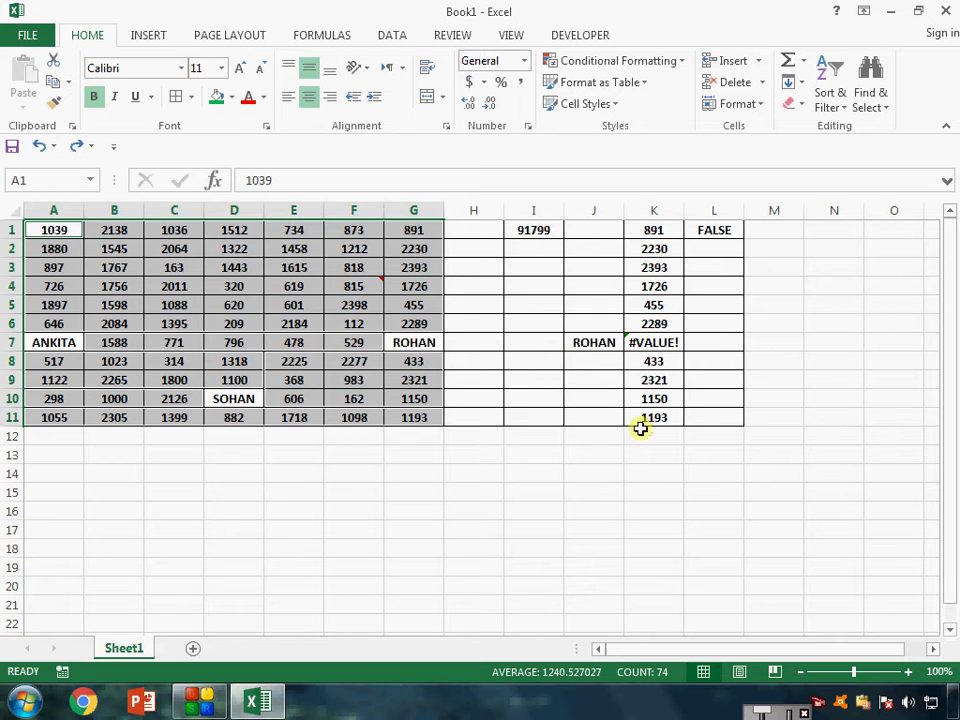
# Select only the text constants with Go To Special, excluding numbers, logicals and errors
pyautogui.click(435, 323)
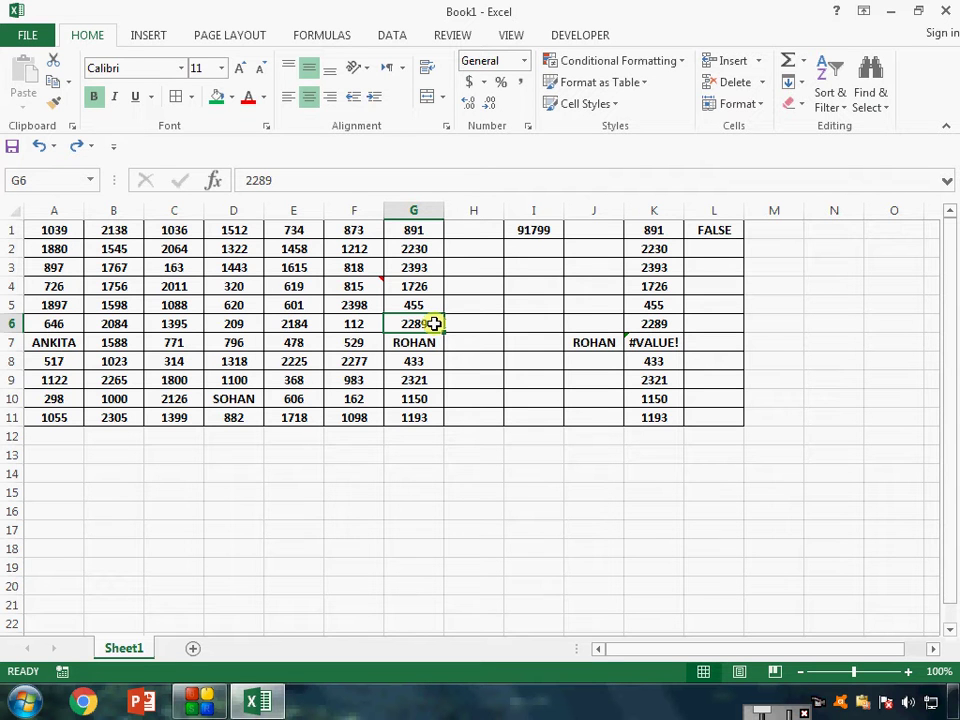
pyautogui.hotkey('ctrl', 'g')
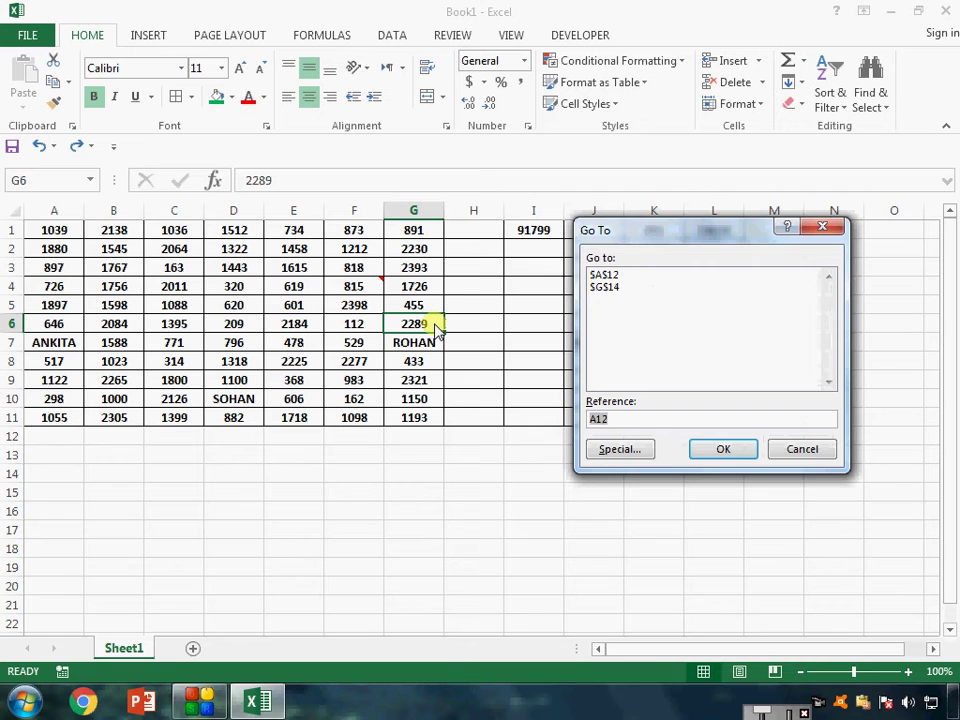
pyautogui.click(622, 450)
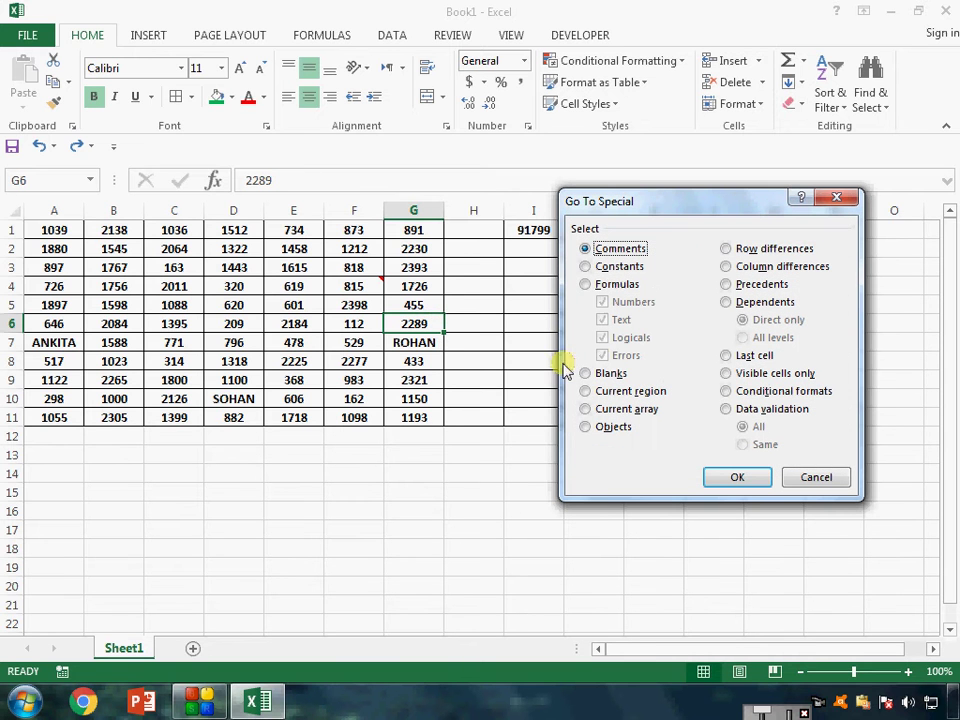
pyautogui.click(599, 268)
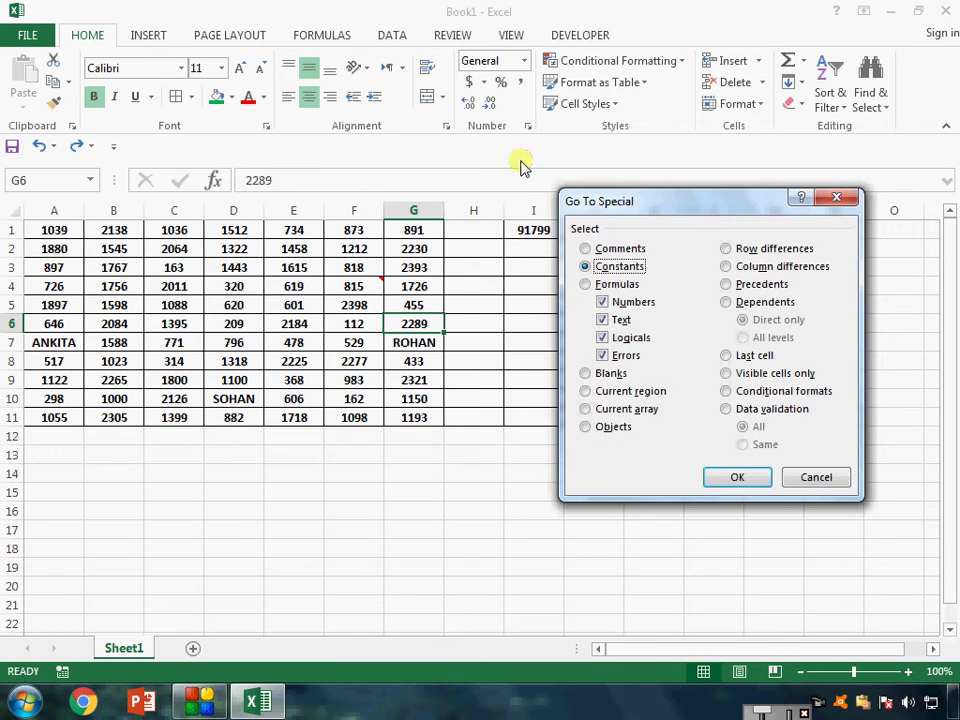
pyautogui.click(640, 303)
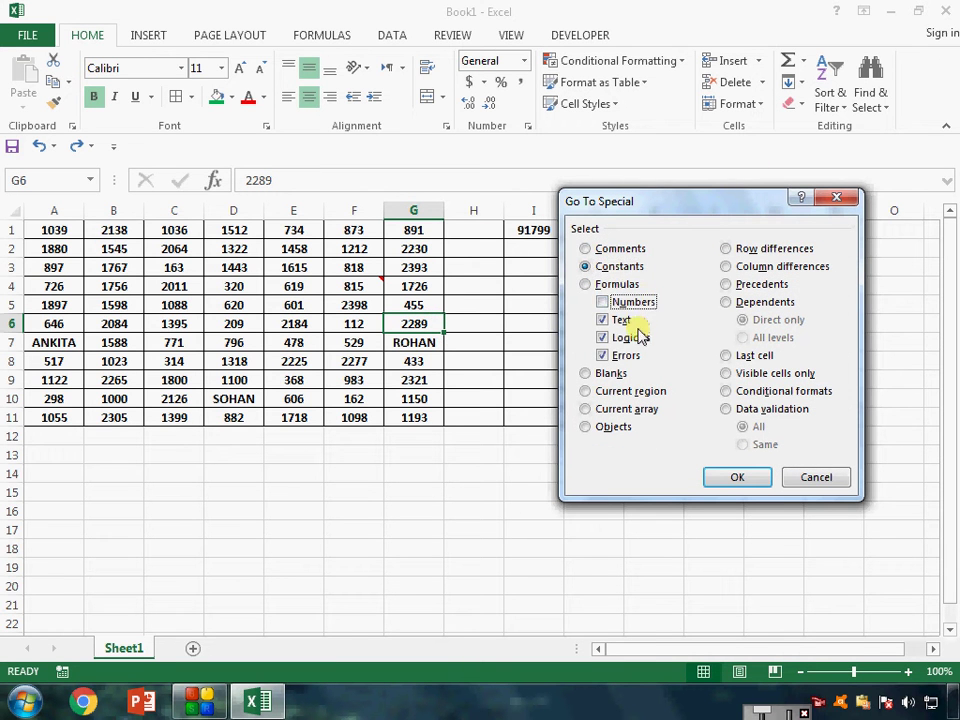
pyautogui.click(632, 339)
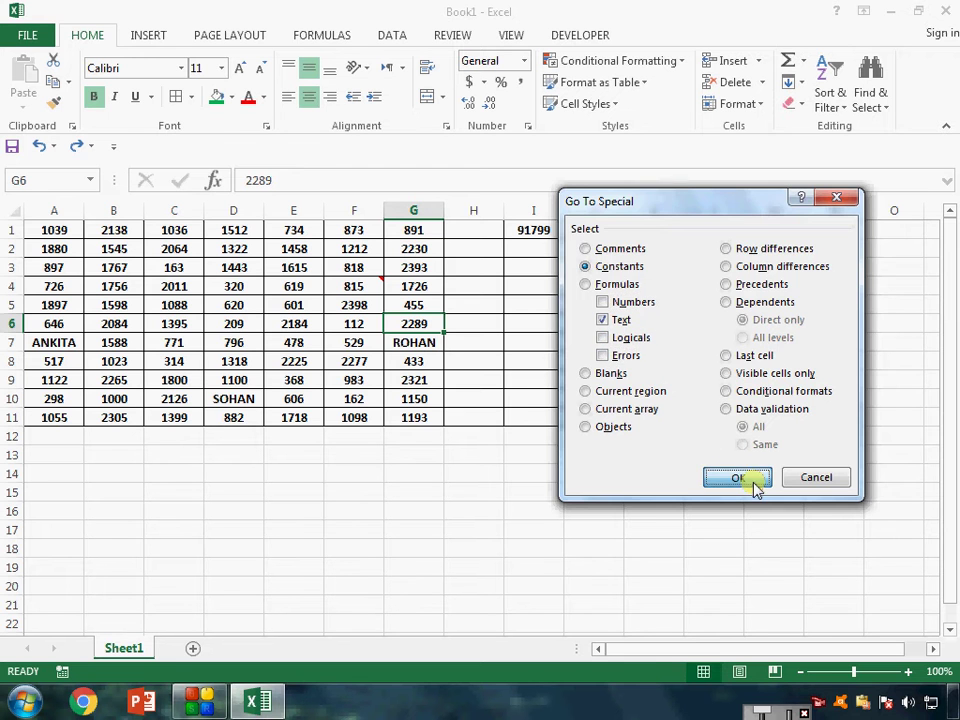
pyautogui.click(752, 484)
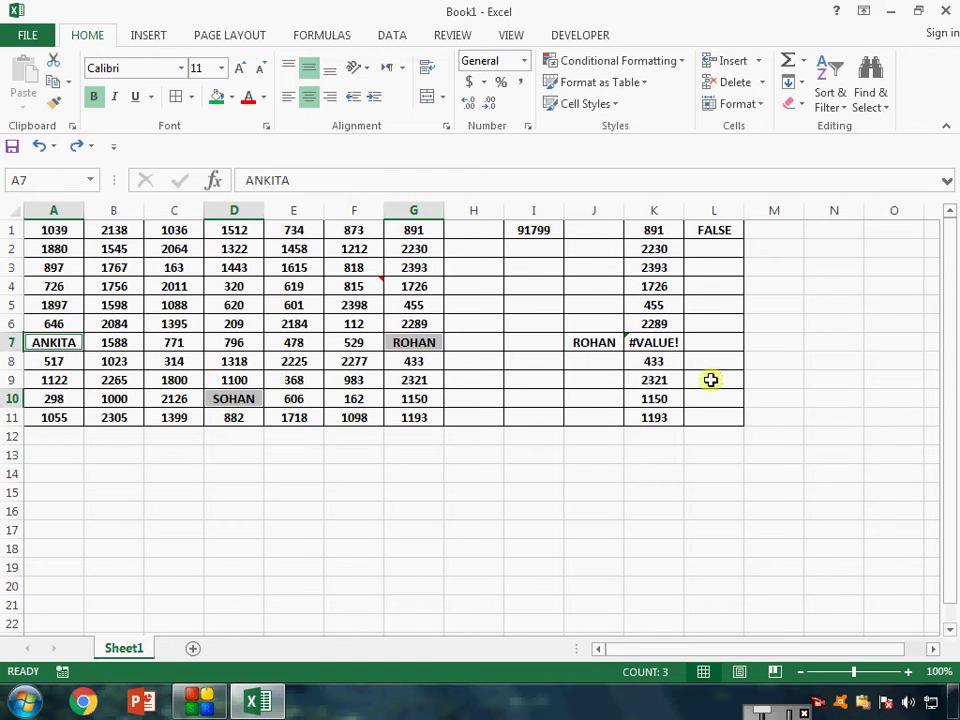
# Fill the selected text constants with standard light blue
pyautogui.click(231, 97)
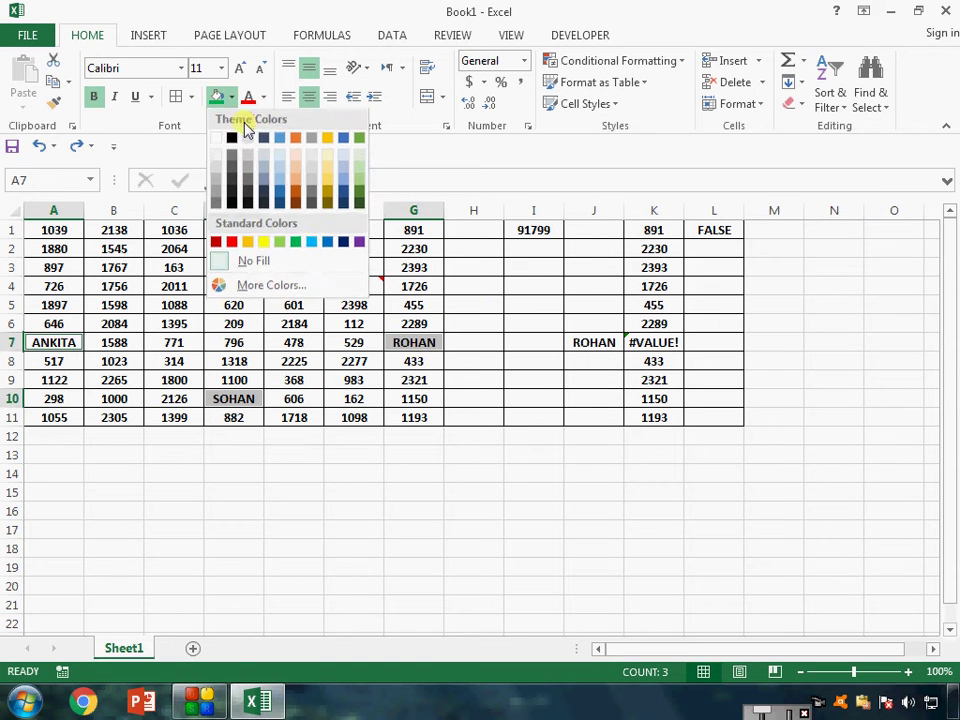
pyautogui.click(313, 242)
pyautogui.click(413, 492)
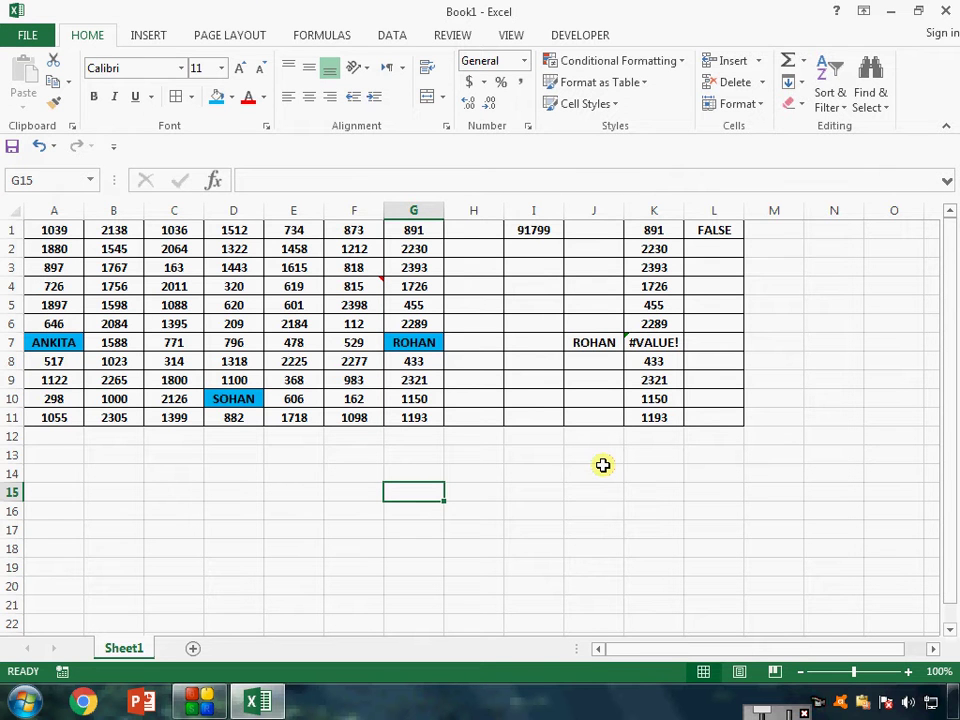
# Enter the logical formula =4>5 in cell H4
pyautogui.press('Right')
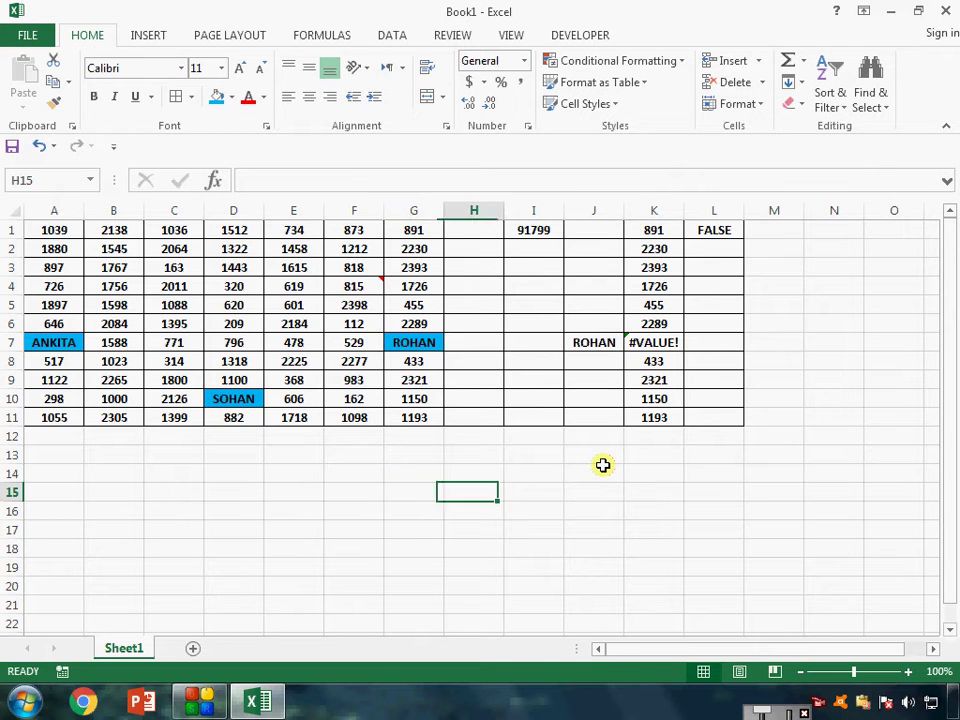
pyautogui.press('Up')
pyautogui.press('Up')
pyautogui.press('Up')
pyautogui.press('Up')
pyautogui.press('Up')
pyautogui.press('Up')
pyautogui.press('Up')
pyautogui.press('Up')
pyautogui.press('Up')
pyautogui.press('Up')
pyautogui.press('Up')
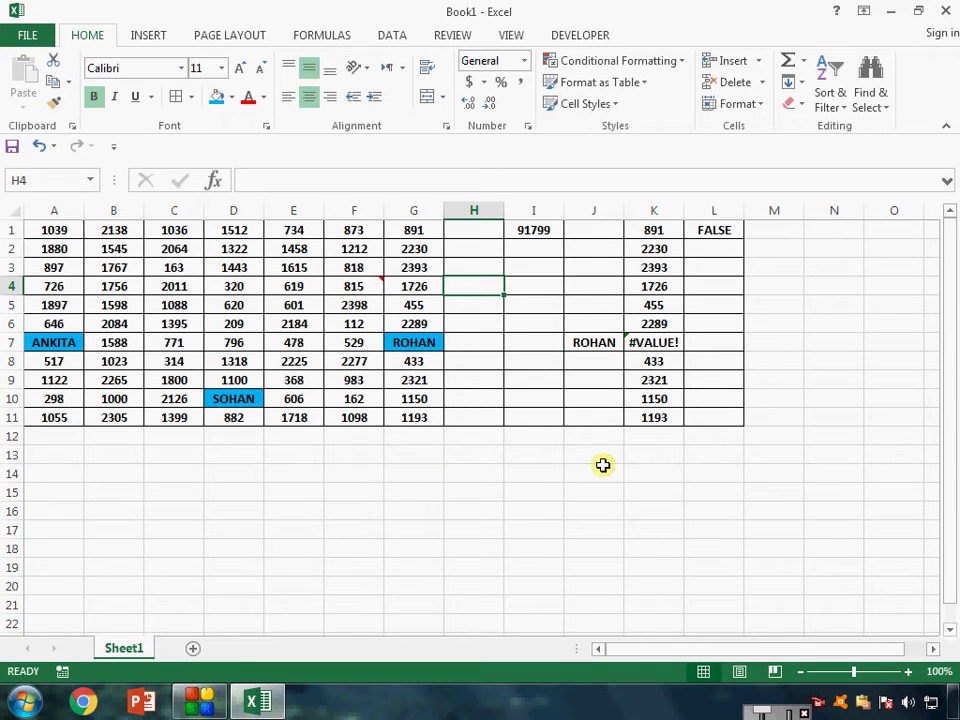
pyautogui.write('4')
pyautogui.press('BackSpace')
pyautogui.write('=4>5')
pyautogui.press('Return')
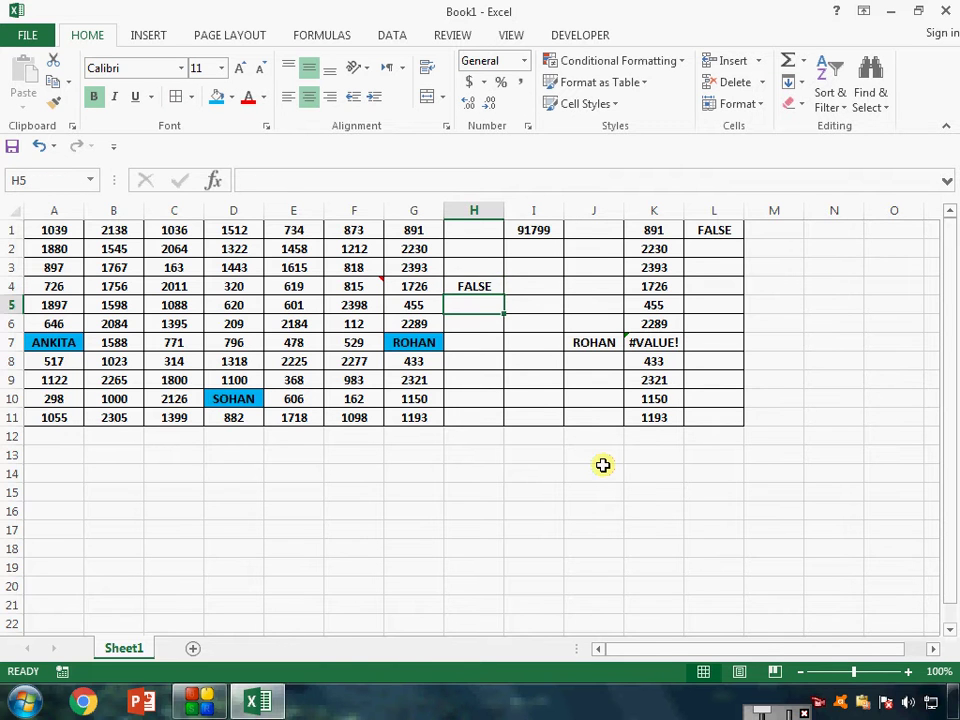
# Replace the logical formula in cell H4 with its value by copying it and pasting values only
pyautogui.press('Up')
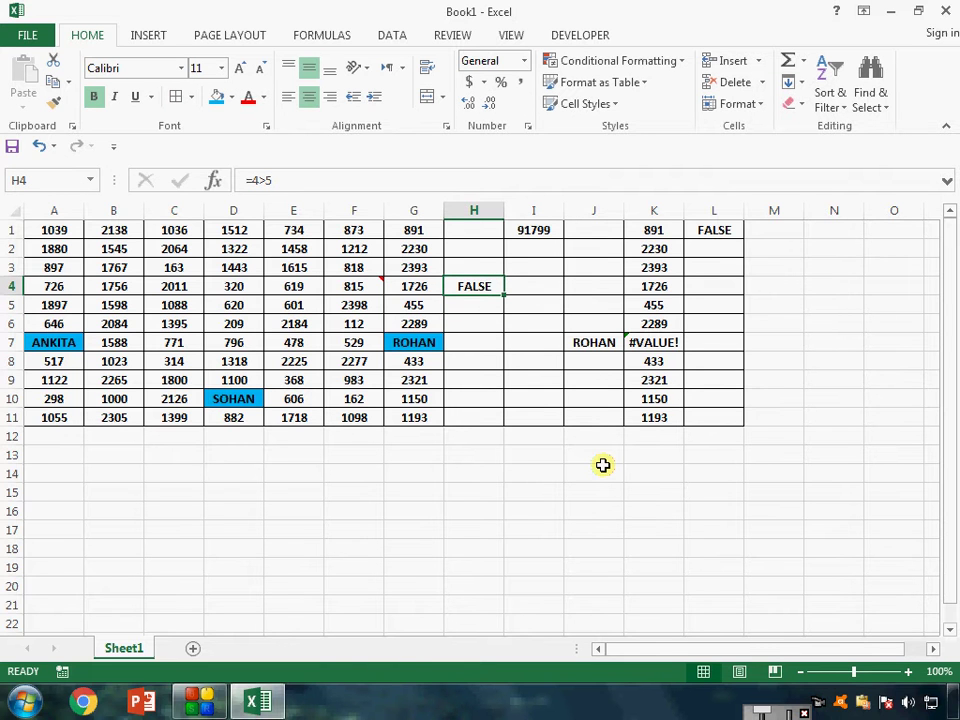
pyautogui.hotkey('ctrl', 'c')
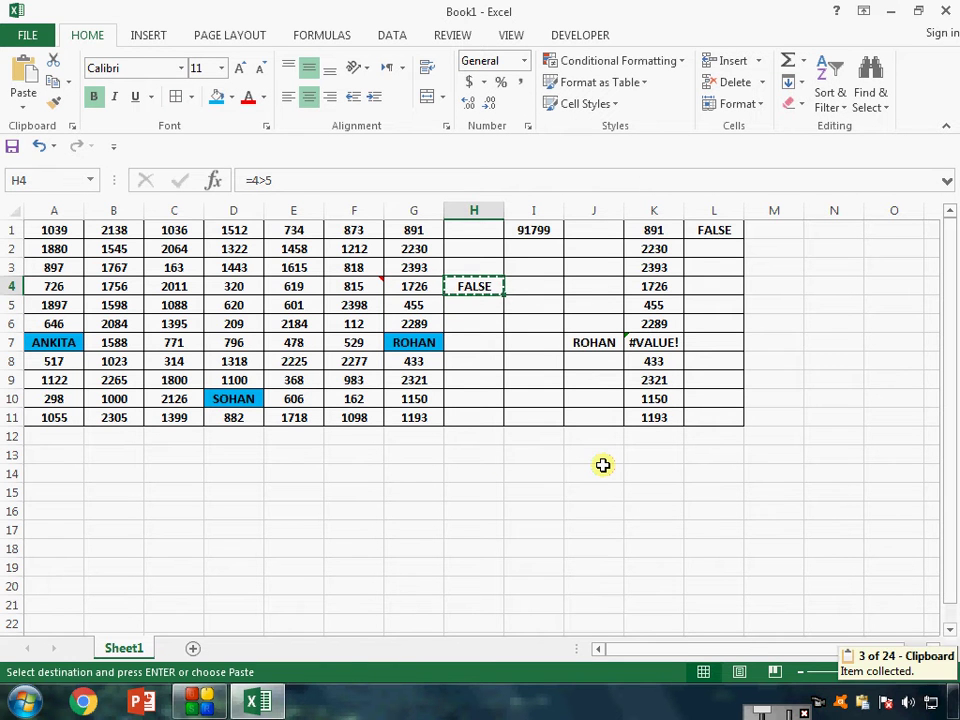
pyautogui.click(26, 108)
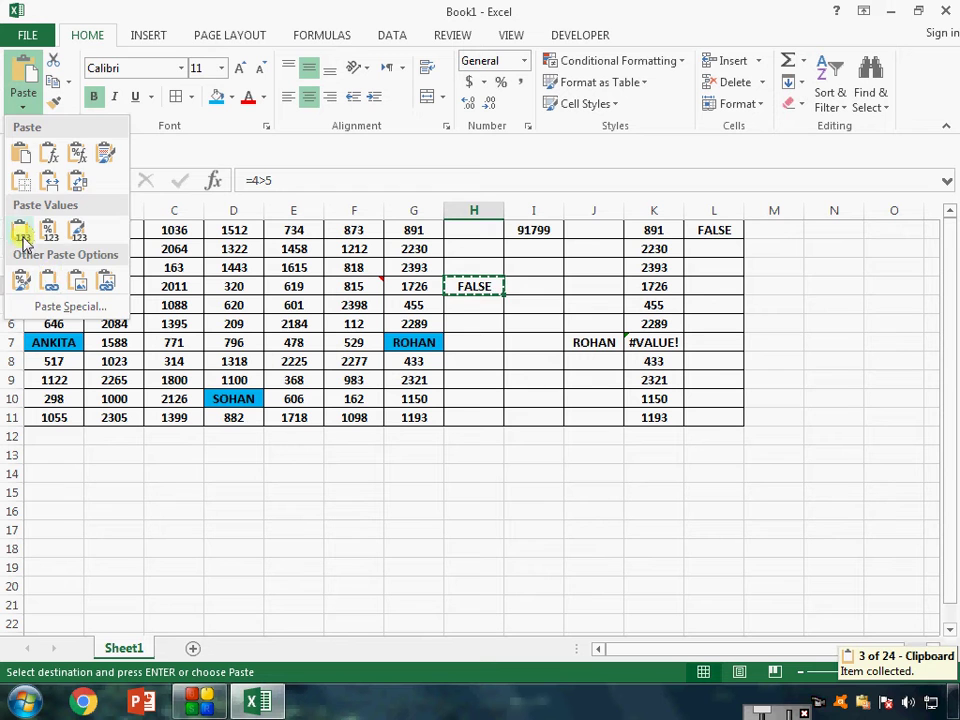
pyautogui.click(20, 230)
pyautogui.click(464, 316)
# Select only the logical constants with Go To Special, excluding numbers, text and errors
pyautogui.click(54, 305)
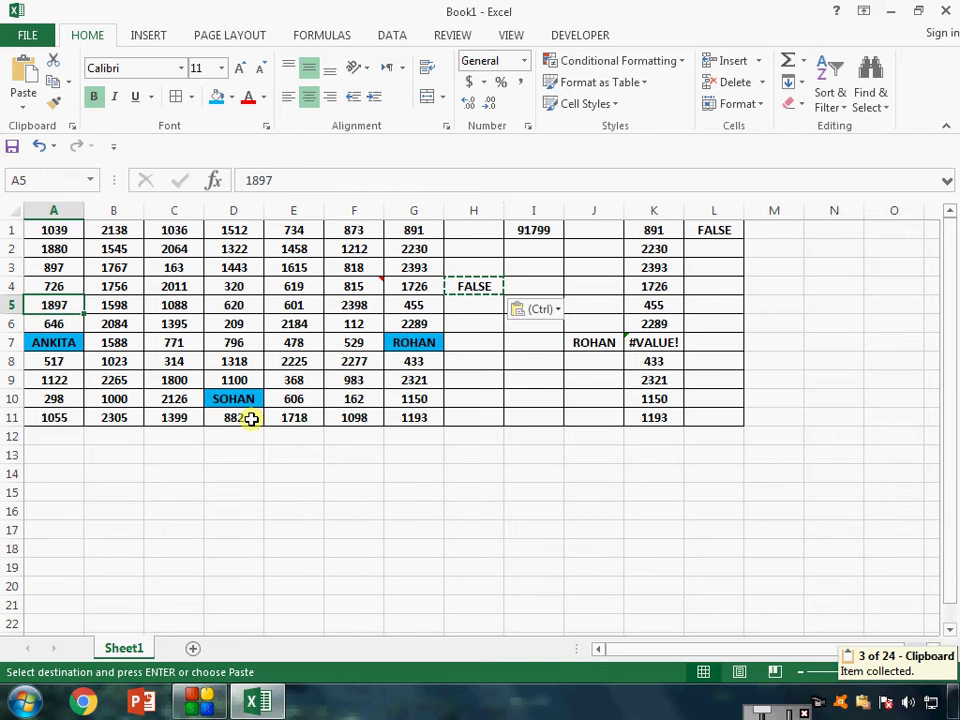
pyautogui.press('F5')
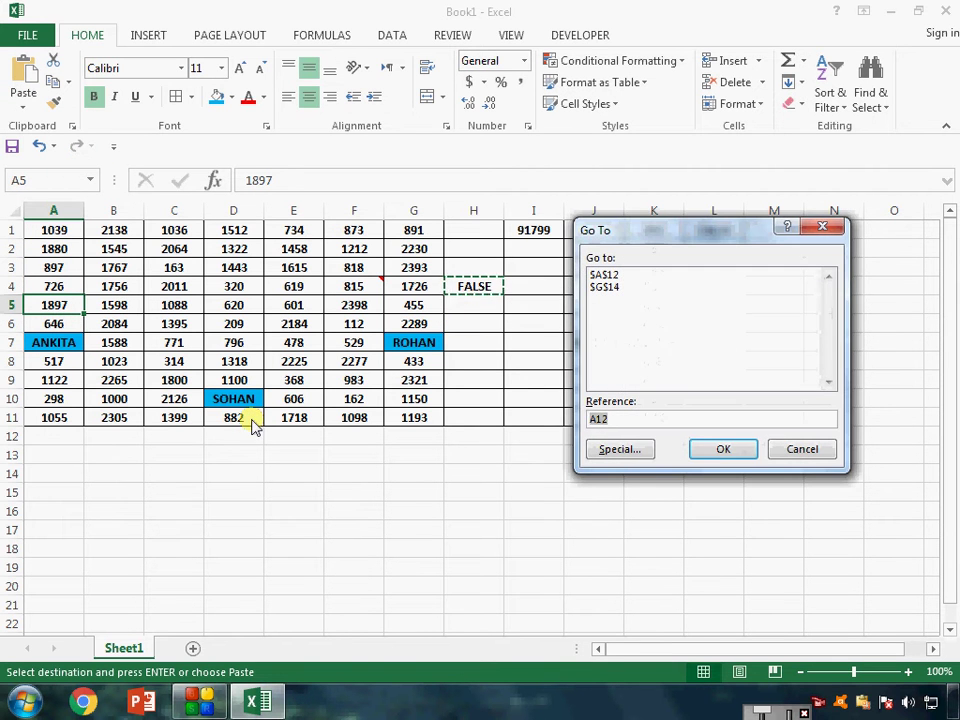
pyautogui.click(621, 455)
pyautogui.click(615, 268)
pyautogui.click(618, 302)
pyautogui.click(619, 320)
pyautogui.click(625, 356)
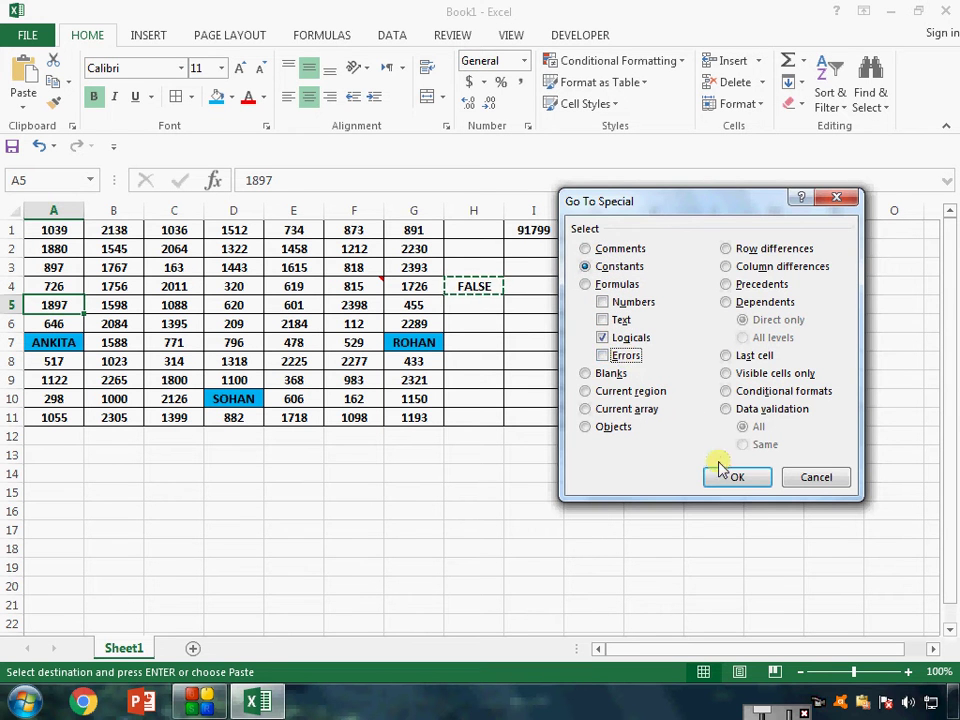
pyautogui.click(733, 476)
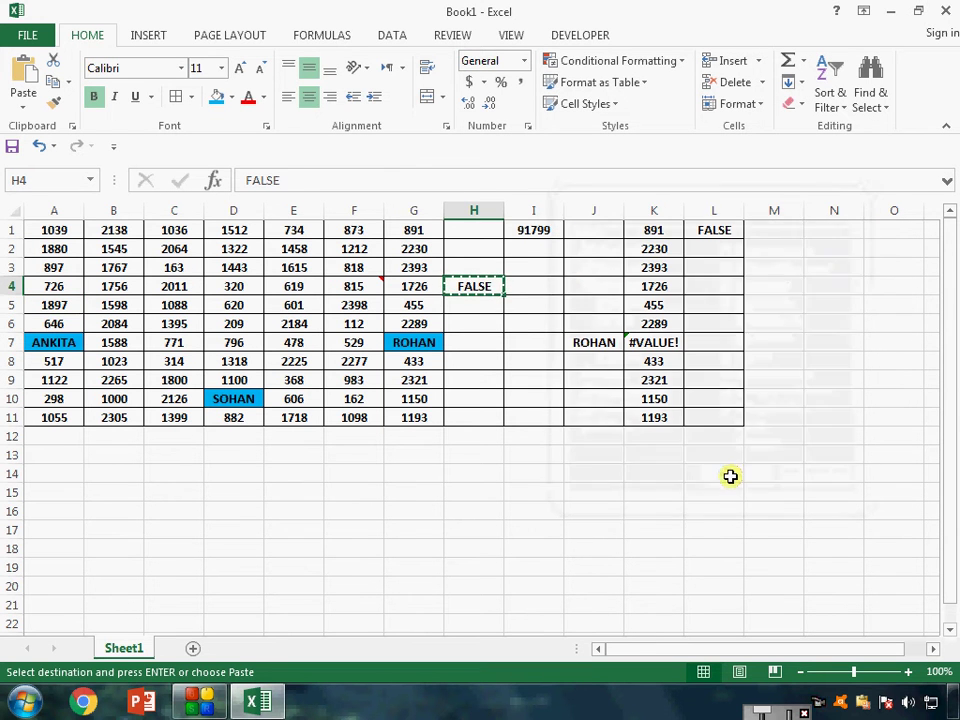
# Fill the selected logical constant with a dark gold theme colour
pyautogui.click(231, 97)
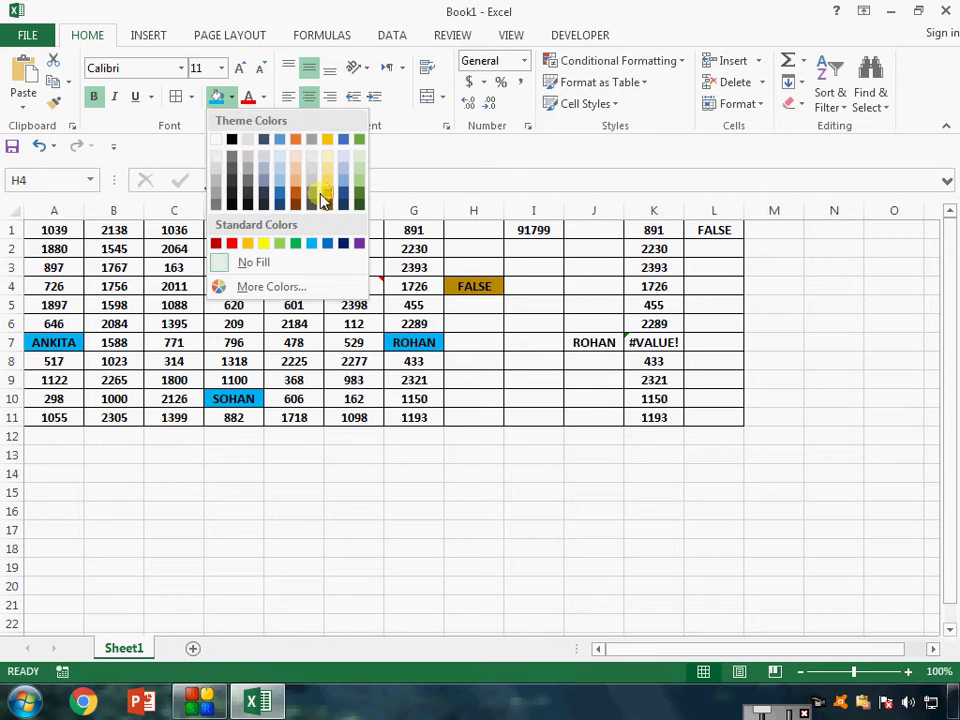
pyautogui.click(326, 196)
pyautogui.click(520, 357)
pyautogui.click(488, 289)
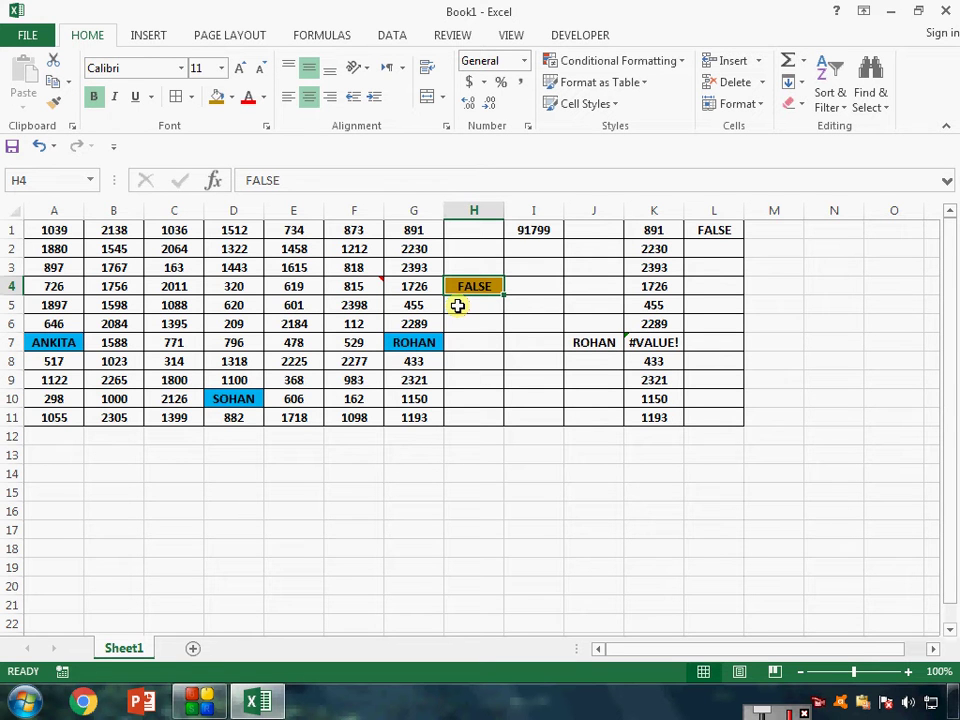
# Select only the formulas that return numbers with Go To Special, excluding text, logicals and errors
pyautogui.hotkey('ctrl', 'g')
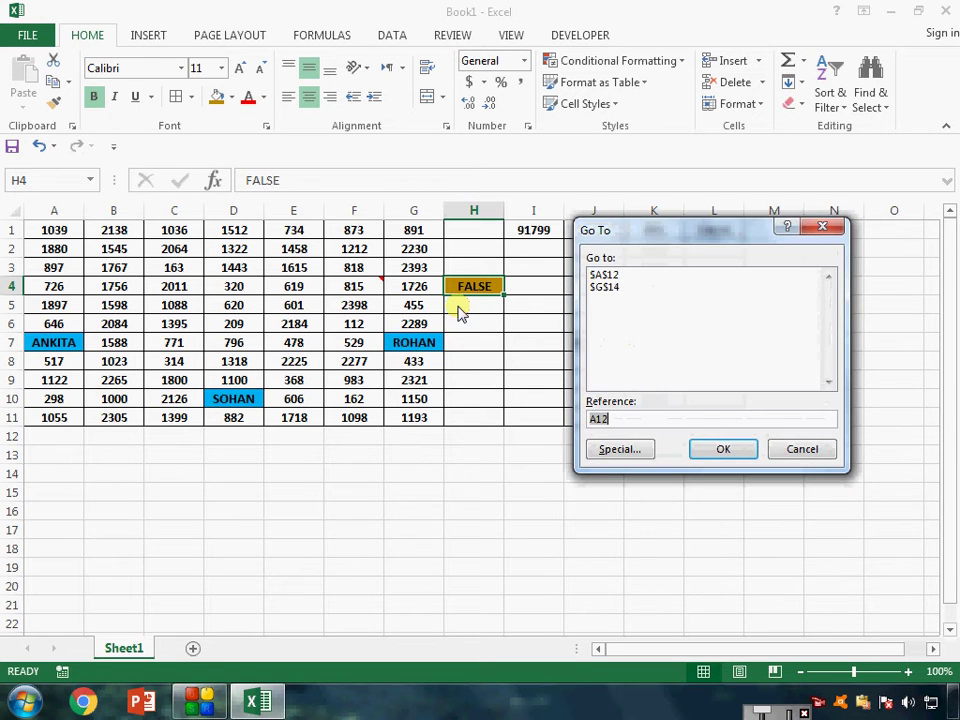
pyautogui.click(634, 451)
pyautogui.click(632, 266)
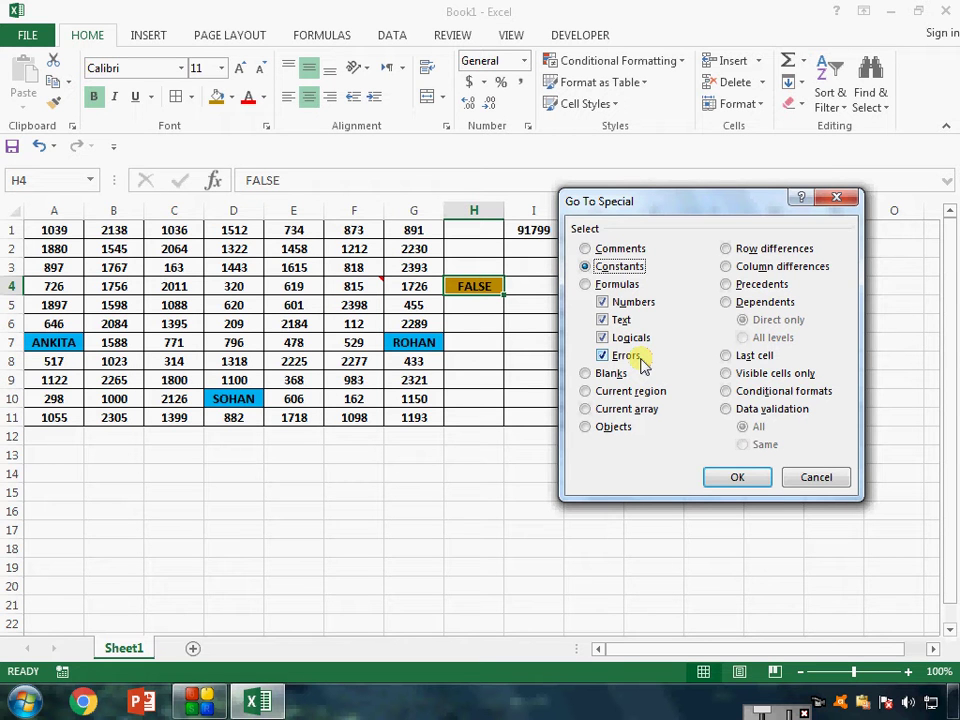
pyautogui.click(613, 285)
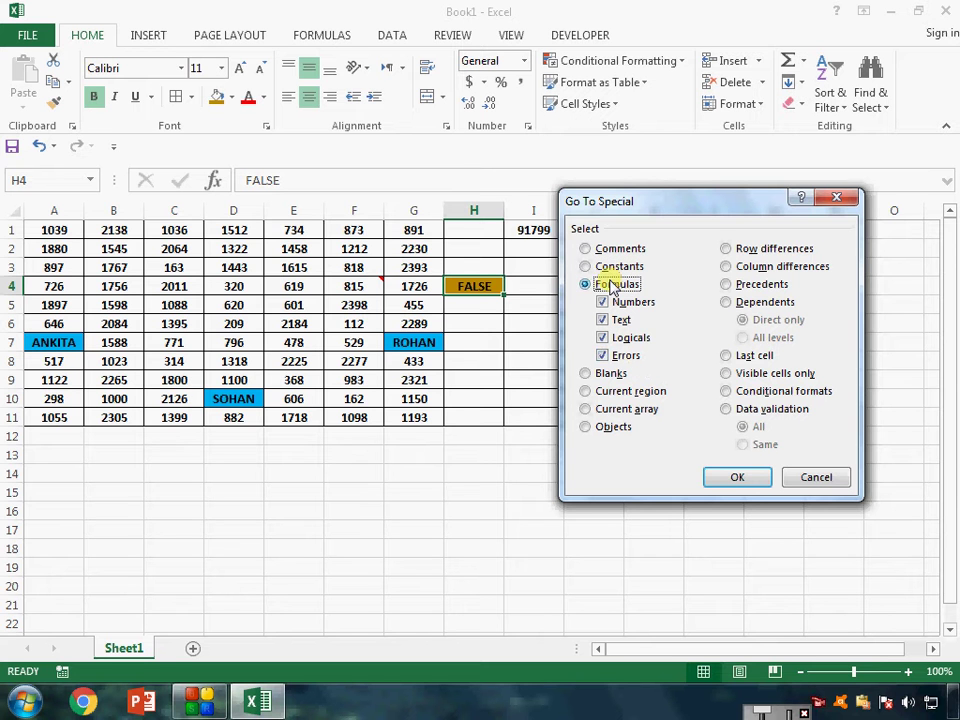
pyautogui.moveTo(639, 200); pyautogui.dragTo(77, 161)
pyautogui.click(60, 226)
pyautogui.click(58, 243)
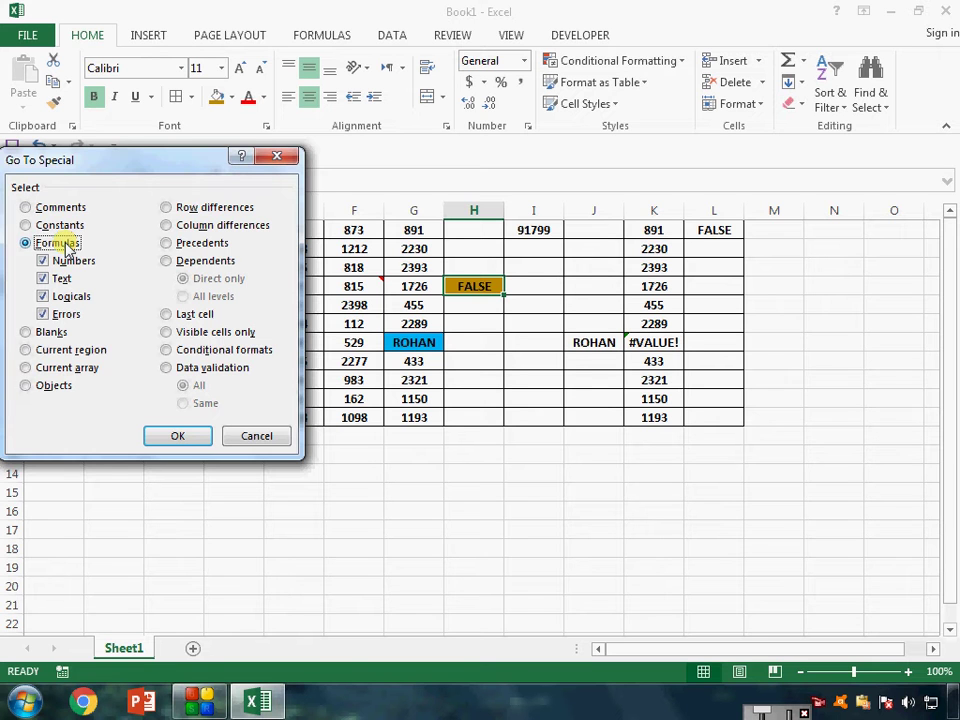
pyautogui.click(62, 225)
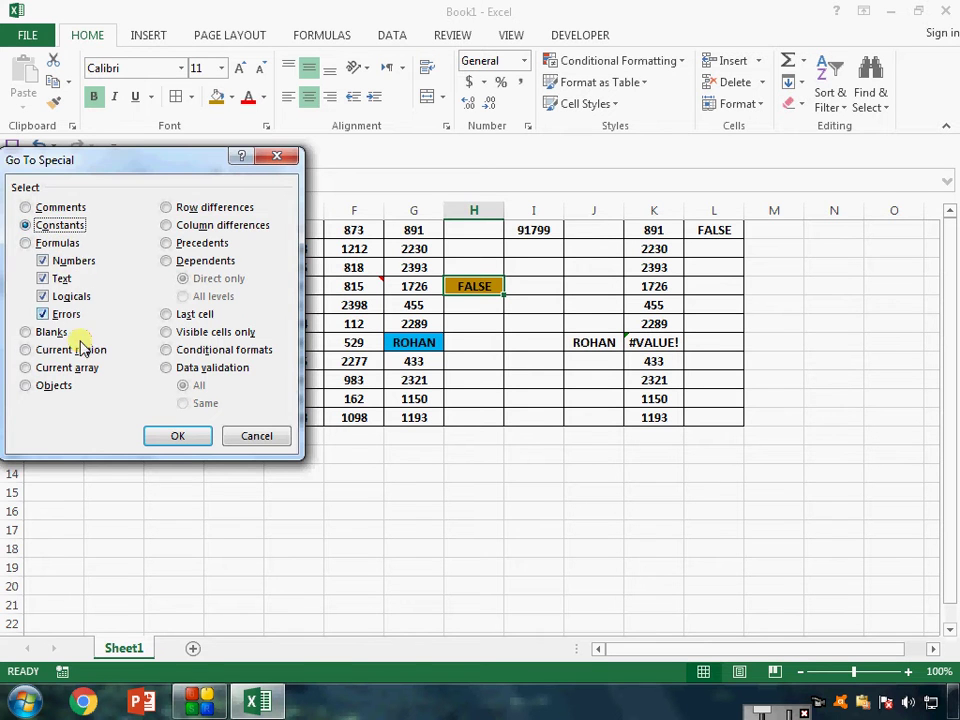
pyautogui.click(60, 243)
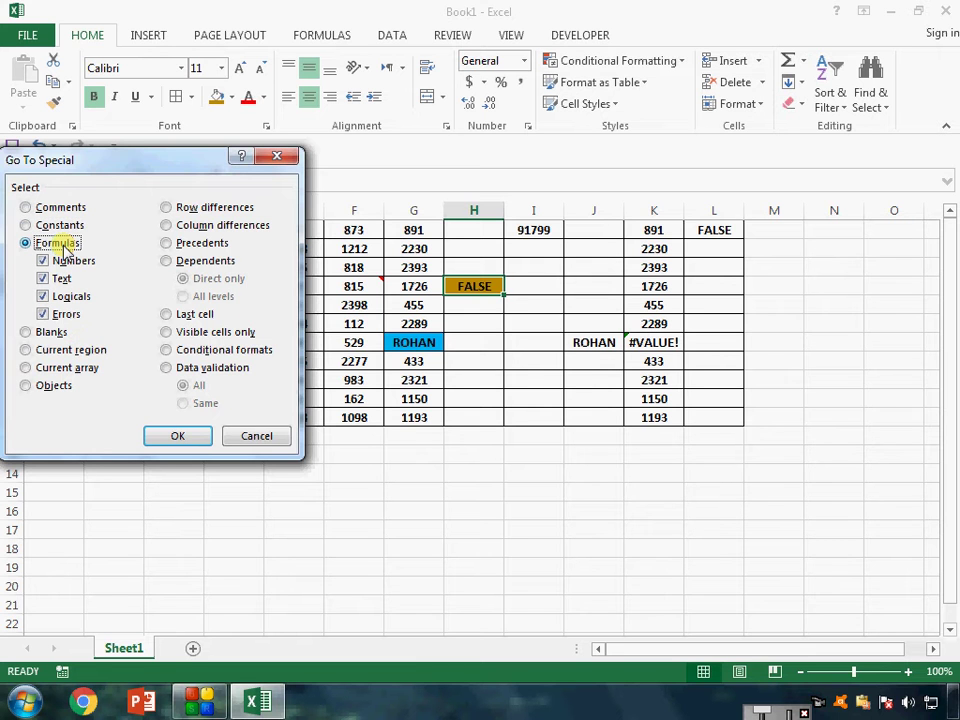
pyautogui.click(60, 279)
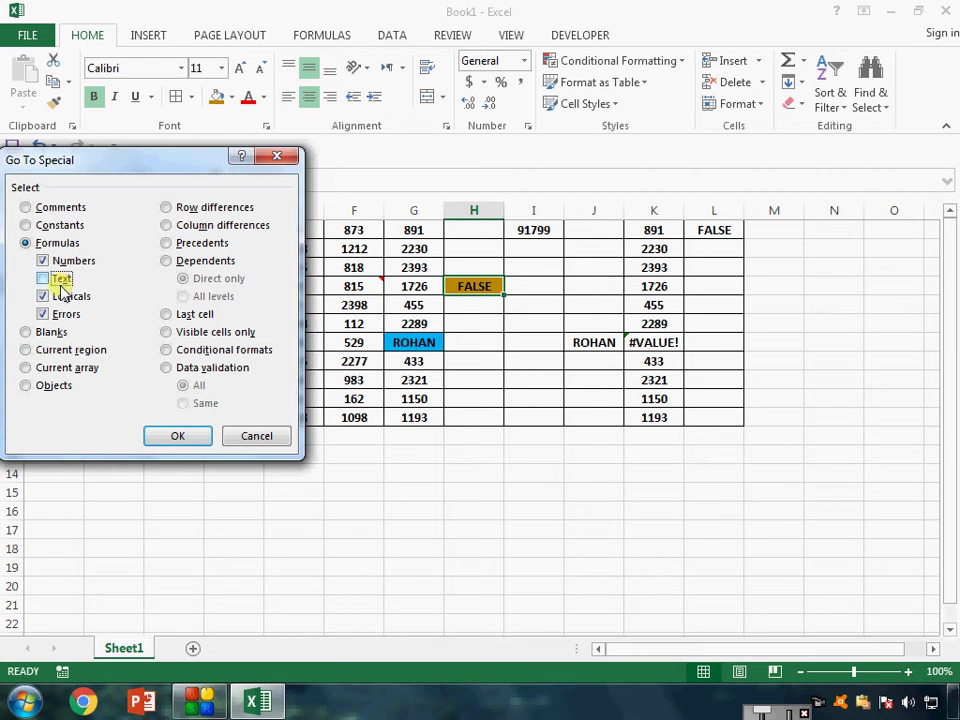
pyautogui.click(60, 297)
pyautogui.click(62, 316)
pyautogui.moveTo(139, 170); pyautogui.dragTo(224, 172)
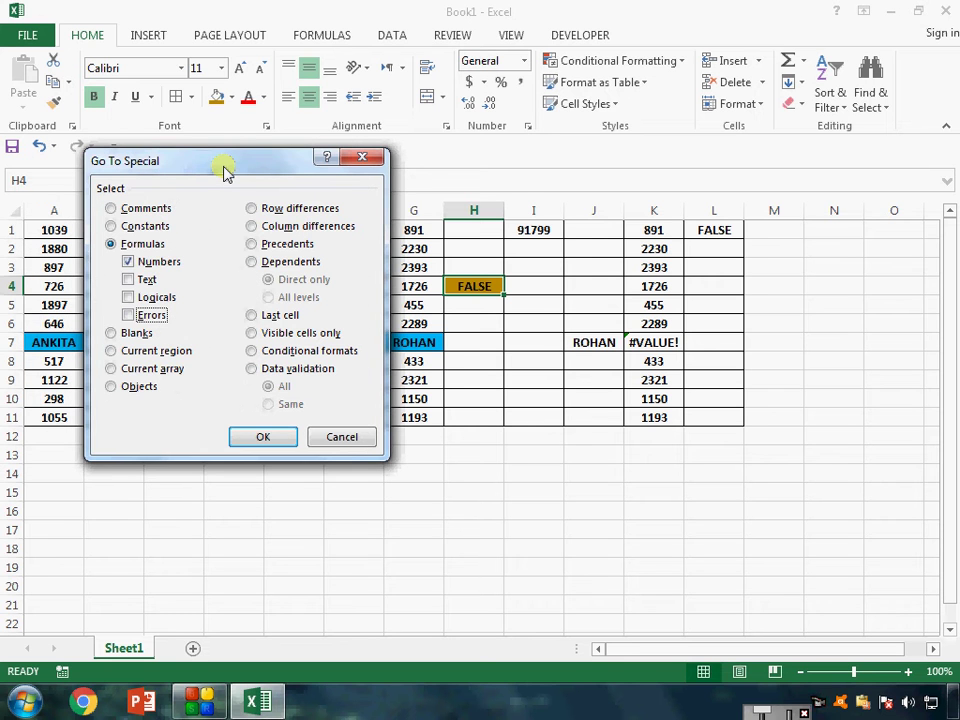
pyautogui.click(263, 438)
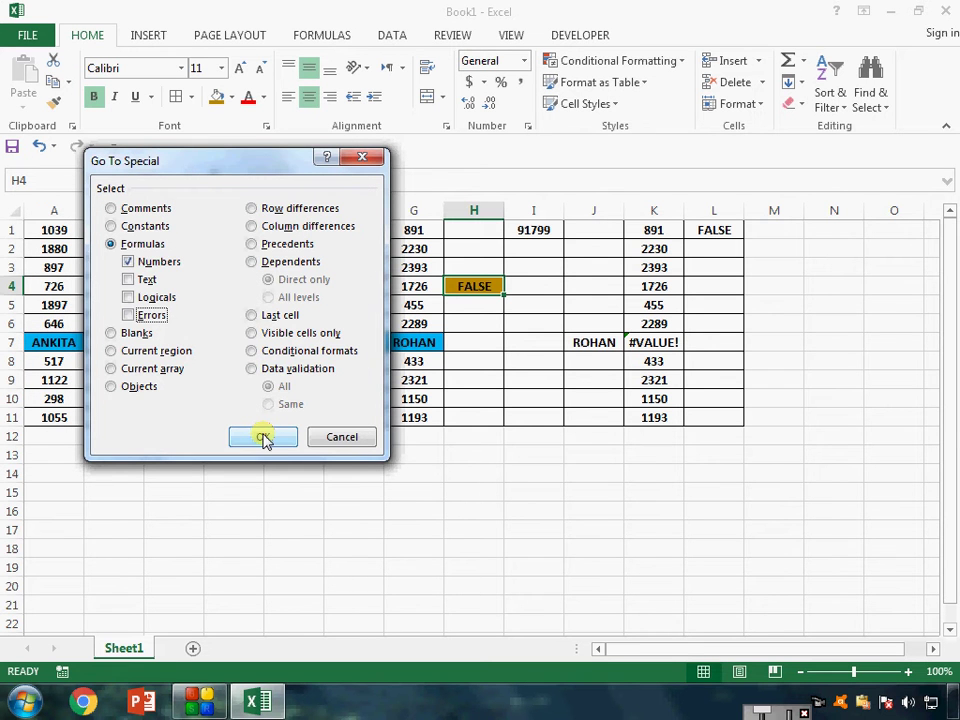
# Fill the selected numeric formula cells with a light gold theme colour
pyautogui.click(231, 97)
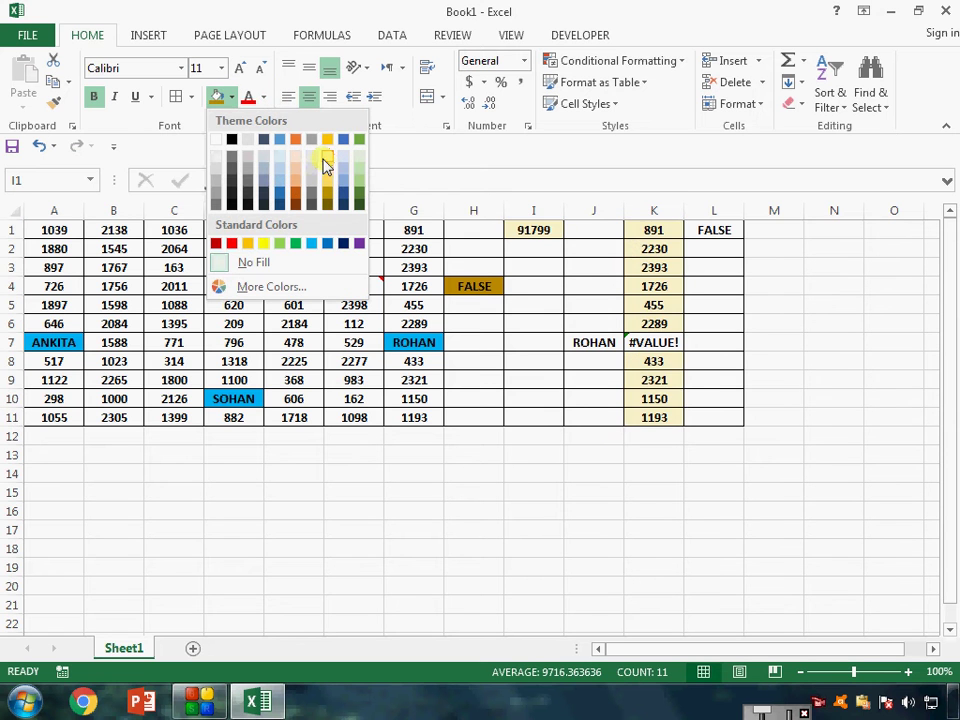
pyautogui.click(327, 170)
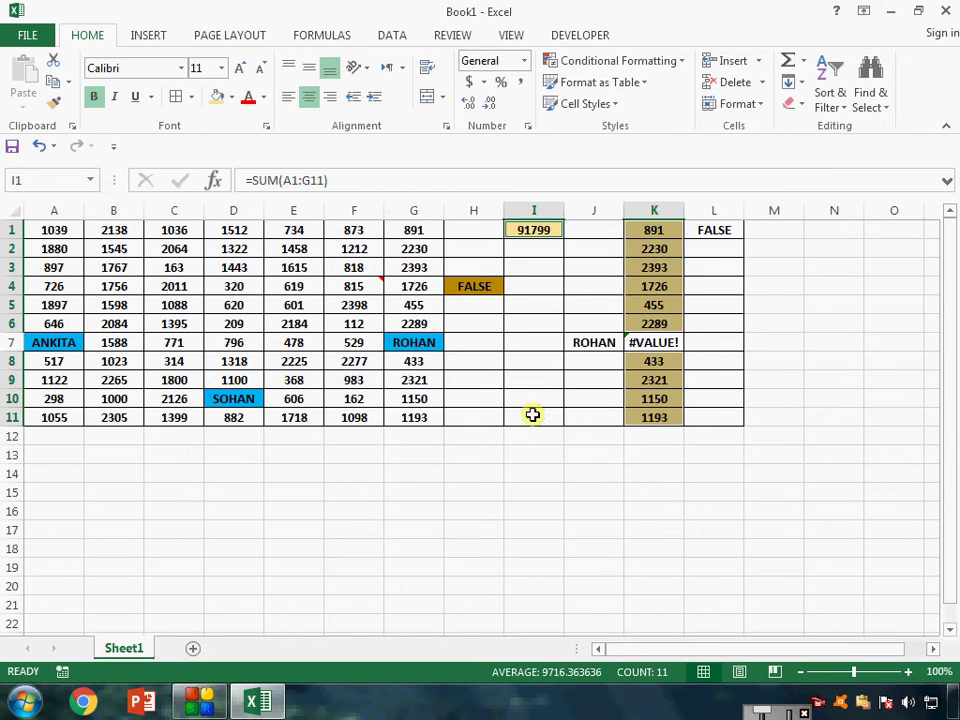
# Examine the formulas behind the highlighted cells I1 and K1, including the range that I1 refers to
pyautogui.click(529, 231)
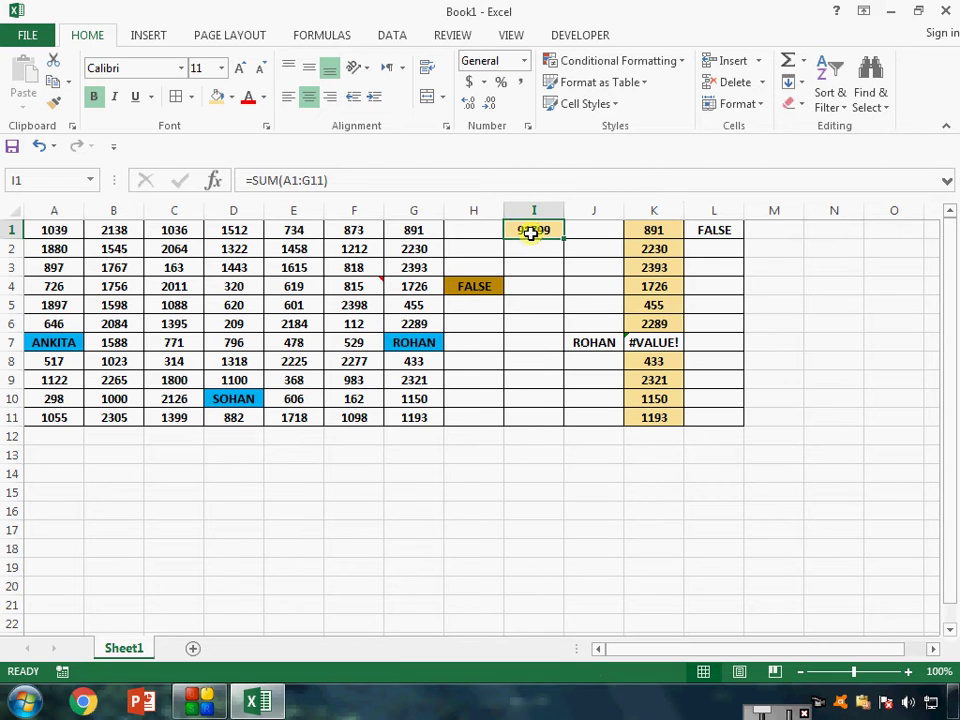
pyautogui.click(369, 174)
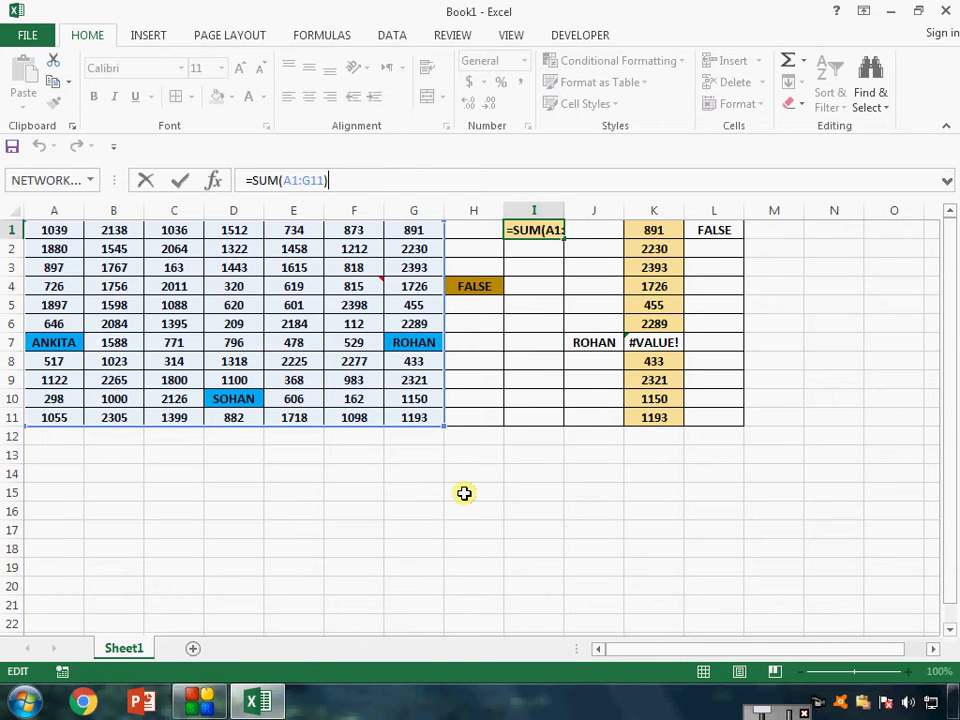
pyautogui.press('Return')
pyautogui.press('Right')
pyautogui.press('Up')
pyautogui.press('Right')
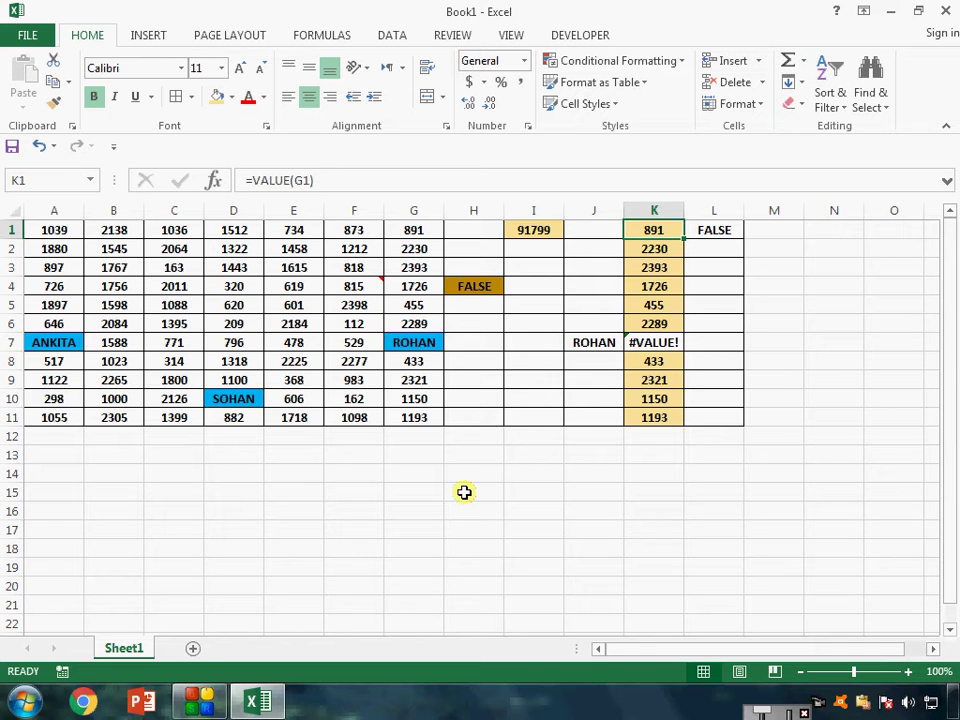
pyautogui.press('Left')
pyautogui.press('Left')
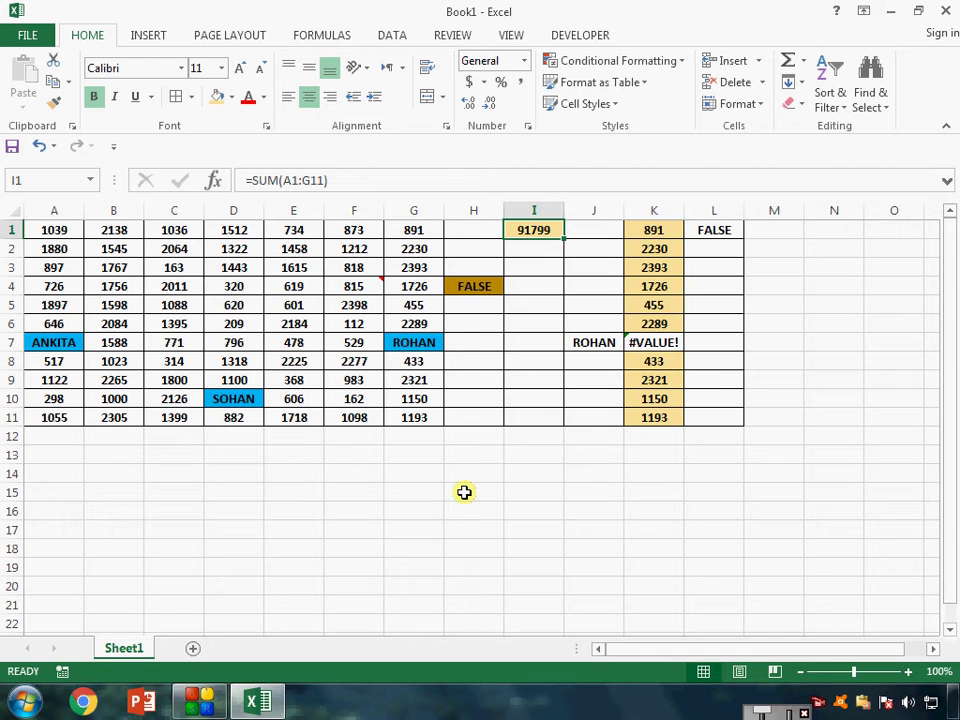
# Select only the formulas that return text with Go To Special, excluding numbers, logicals and errors
pyautogui.hotkey('ctrl', 'g')
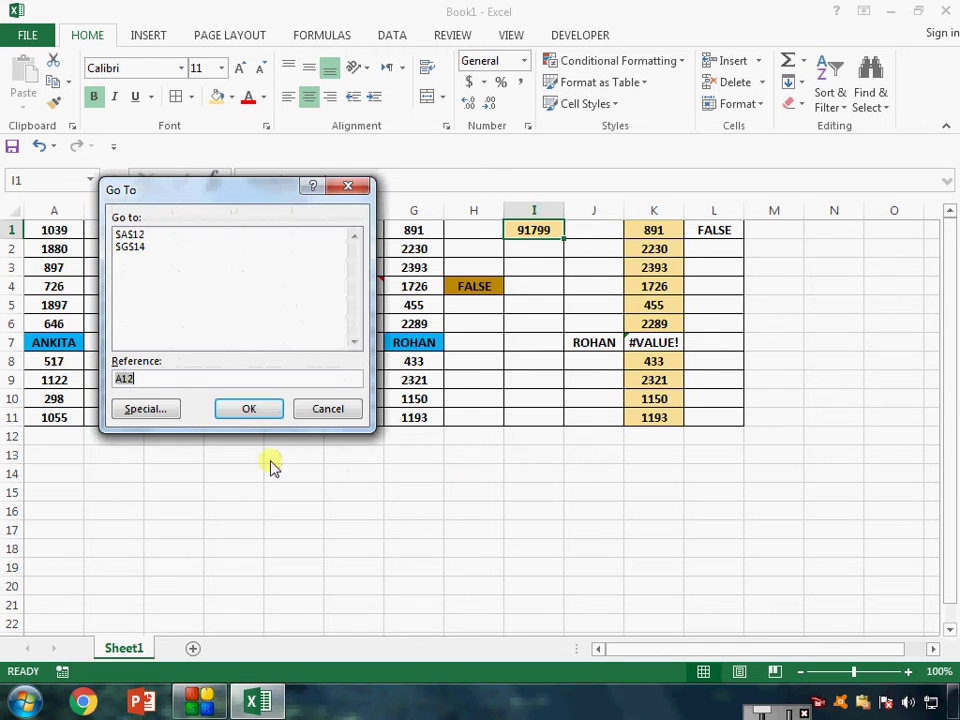
pyautogui.click(145, 409)
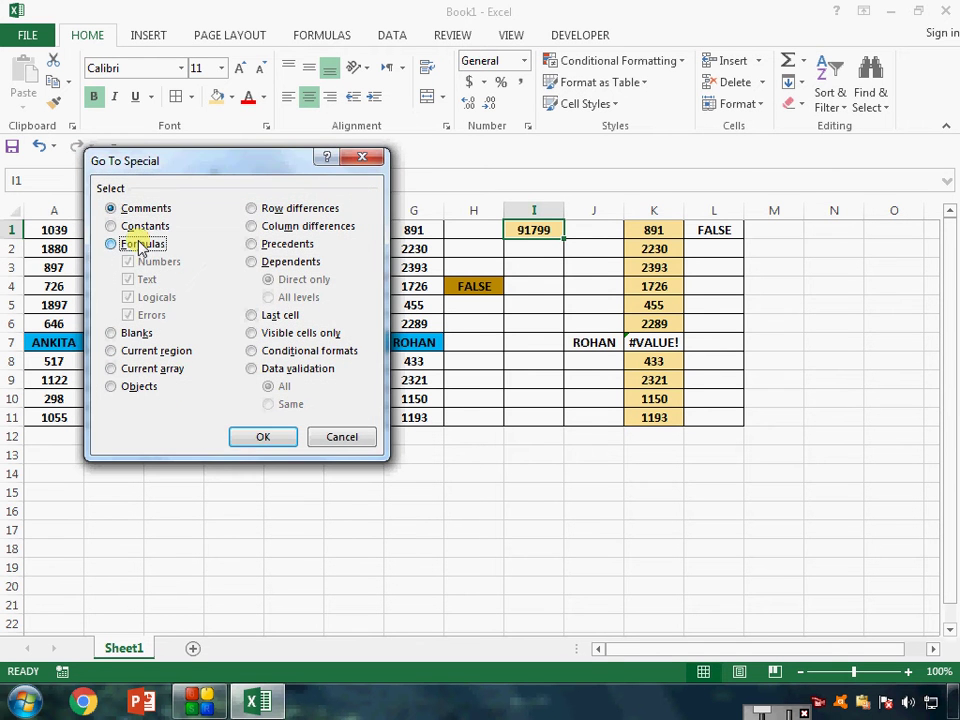
pyautogui.click(122, 244)
pyautogui.click(156, 261)
pyautogui.click(158, 297)
pyautogui.click(152, 315)
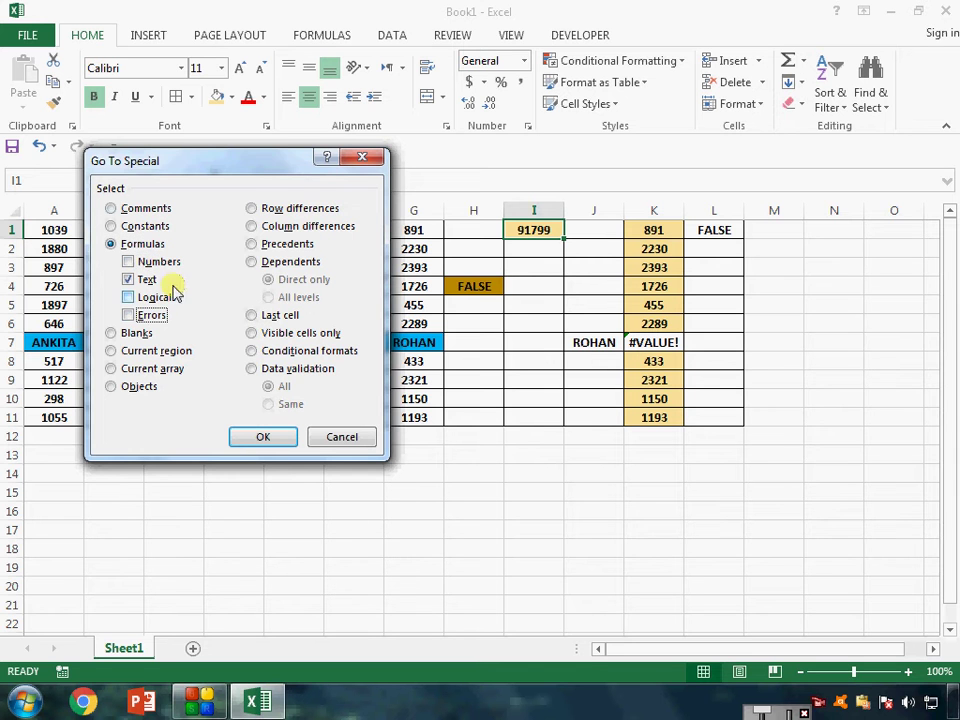
pyautogui.click(262, 440)
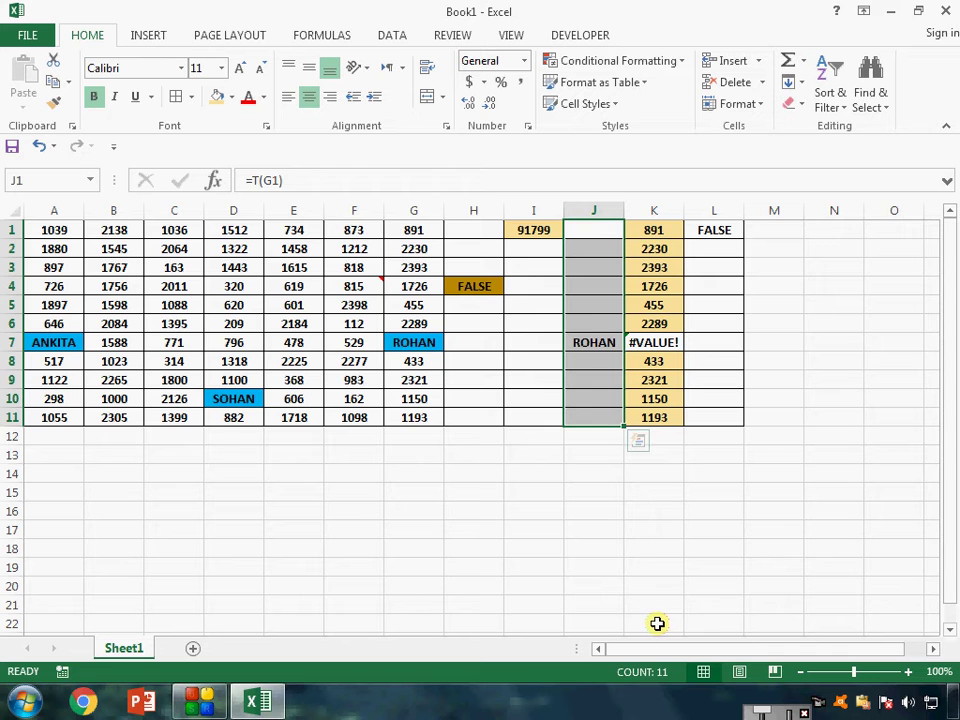
# Select only the formulas that return logical values with Go To Special, excluding numbers, text and errors
pyautogui.click(596, 228)
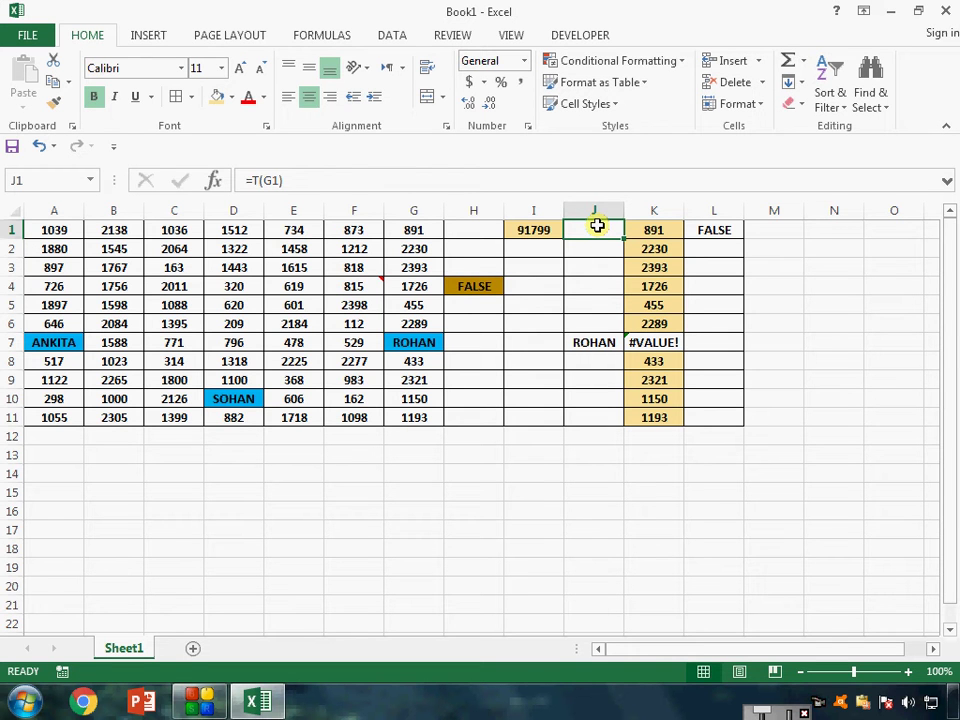
pyautogui.press('F5')
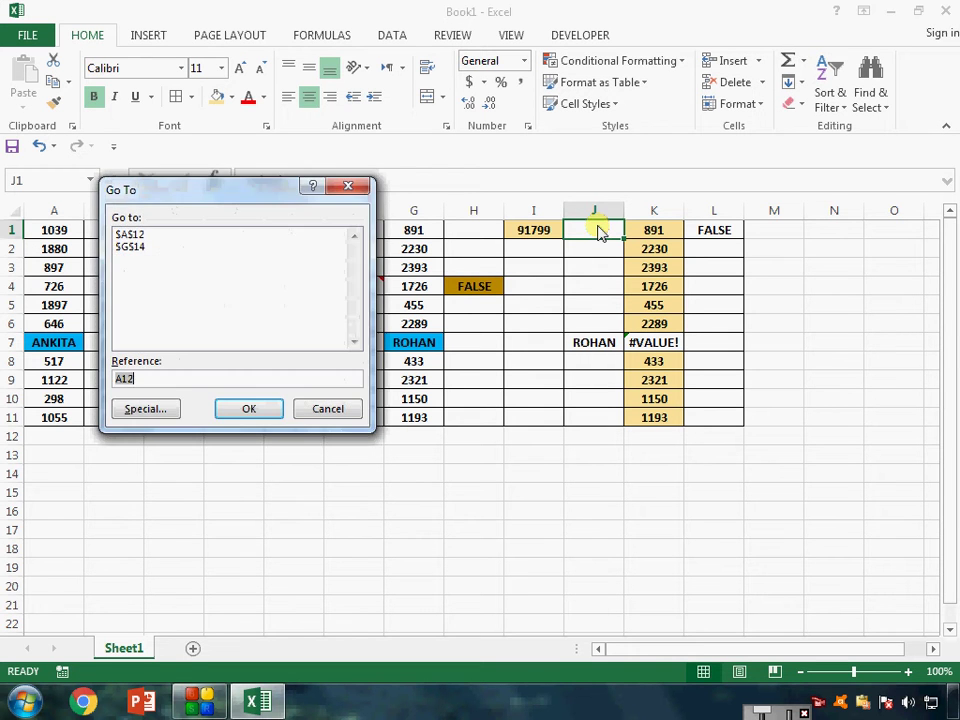
pyautogui.click(145, 405)
pyautogui.click(142, 246)
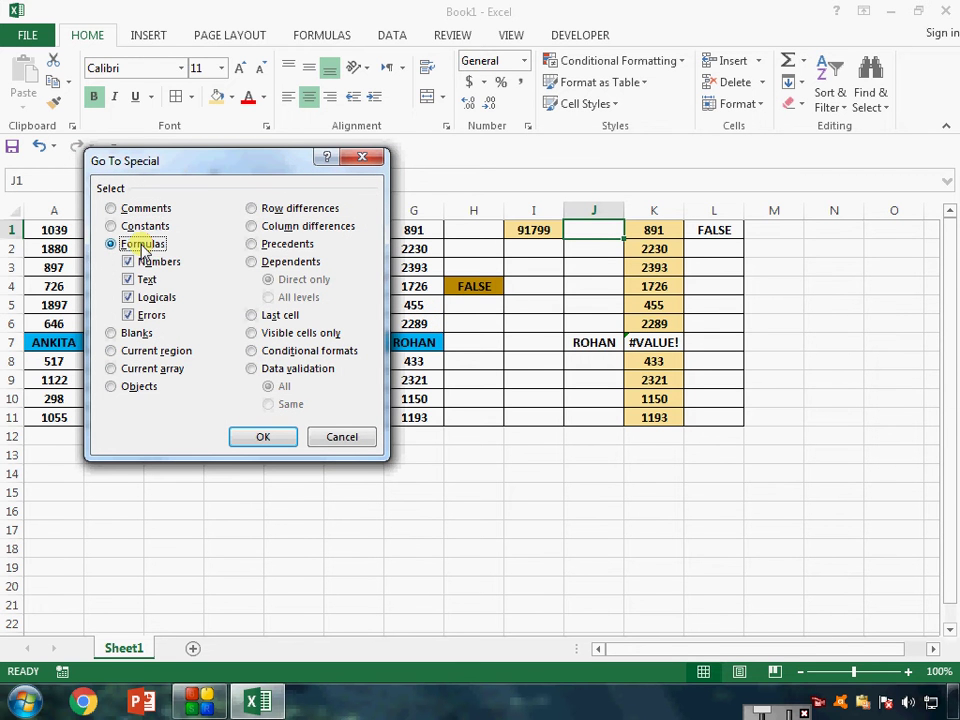
pyautogui.click(145, 262)
pyautogui.click(146, 280)
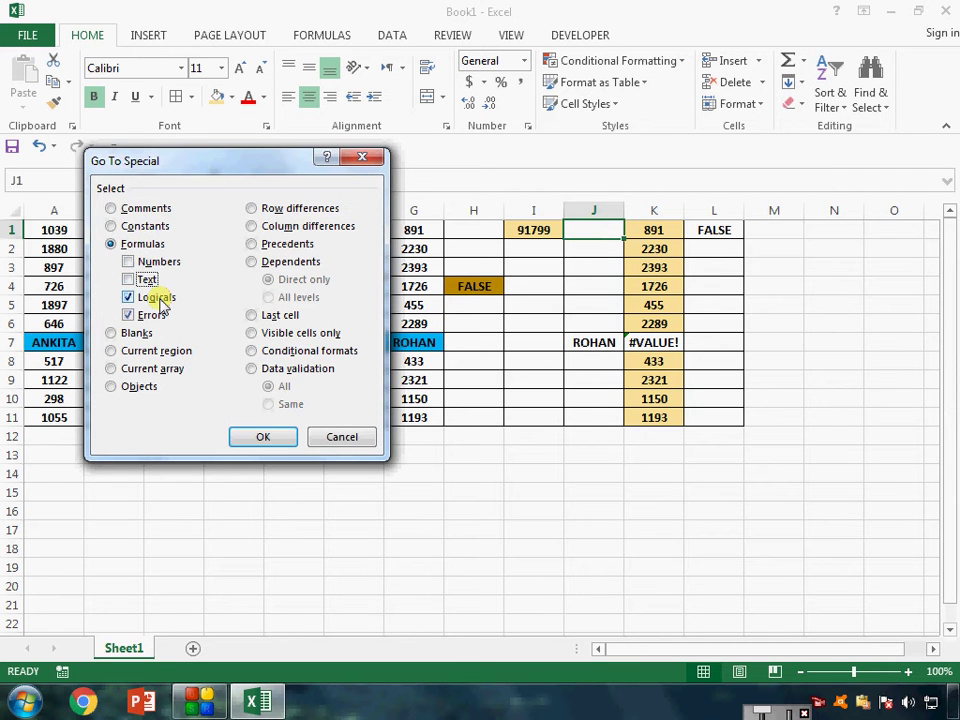
pyautogui.click(157, 298)
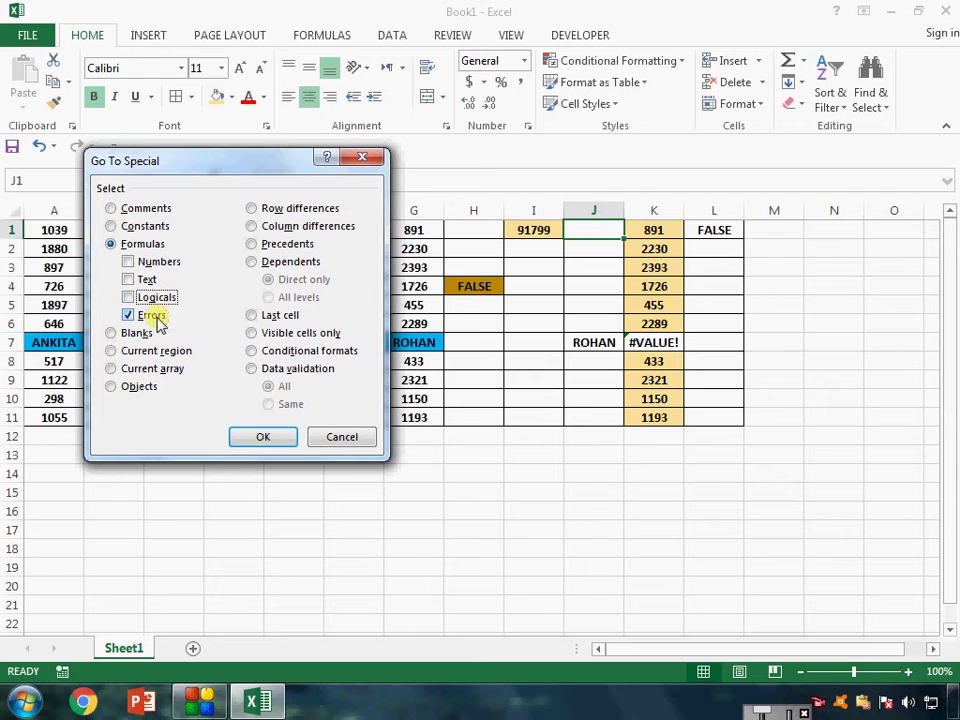
pyautogui.click(157, 299)
pyautogui.click(155, 318)
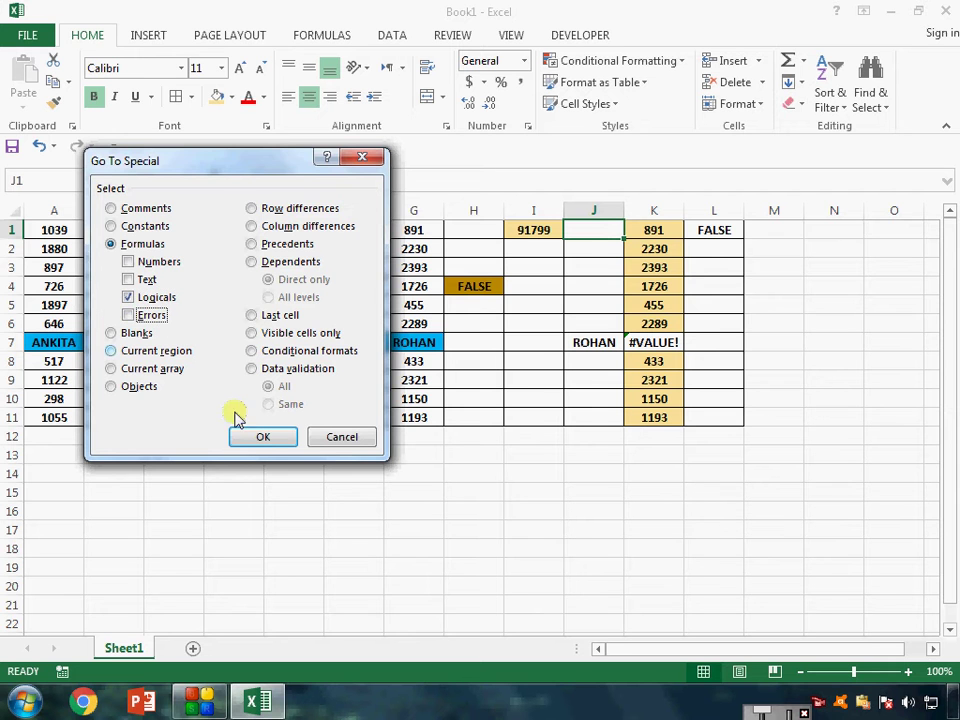
pyautogui.click(258, 437)
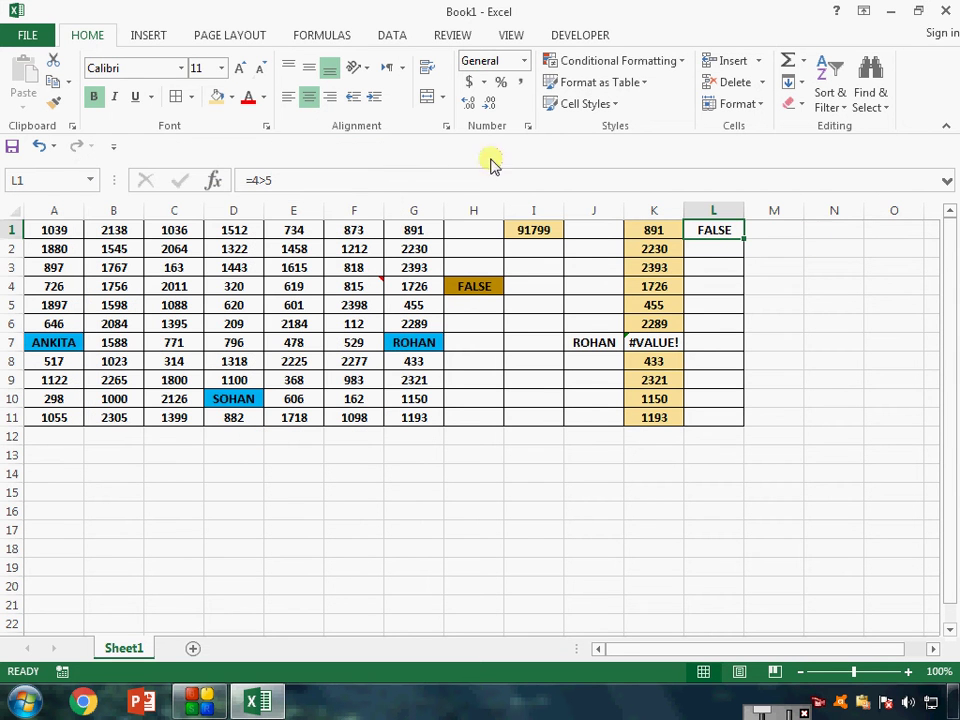
# Examine the formula behind cell L1 without changing it
pyautogui.doubleClick(731, 226)
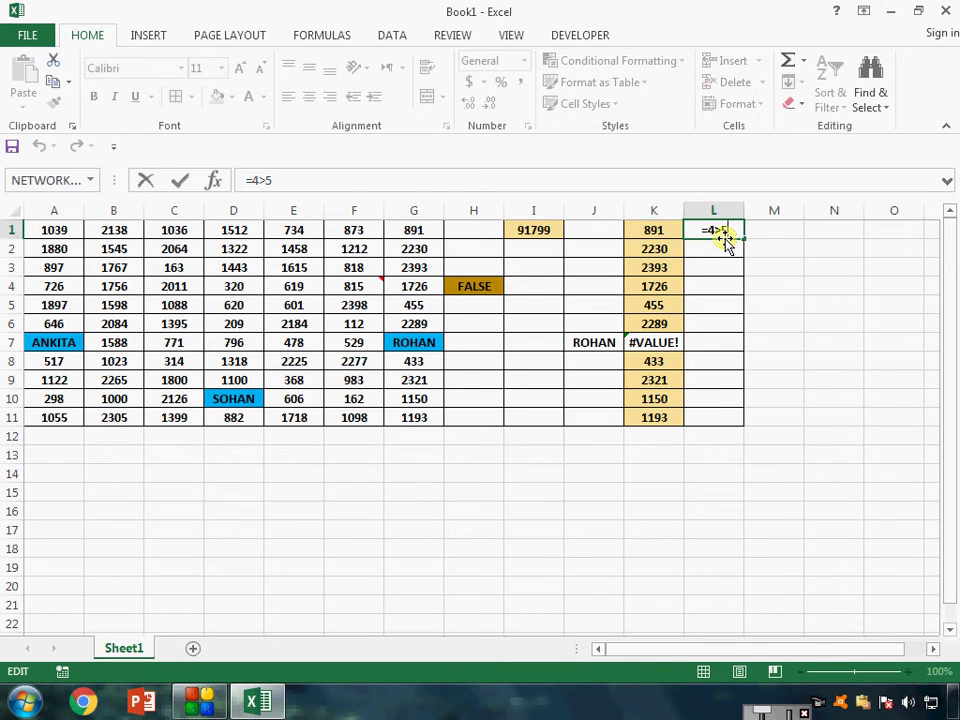
pyautogui.press('Escape')
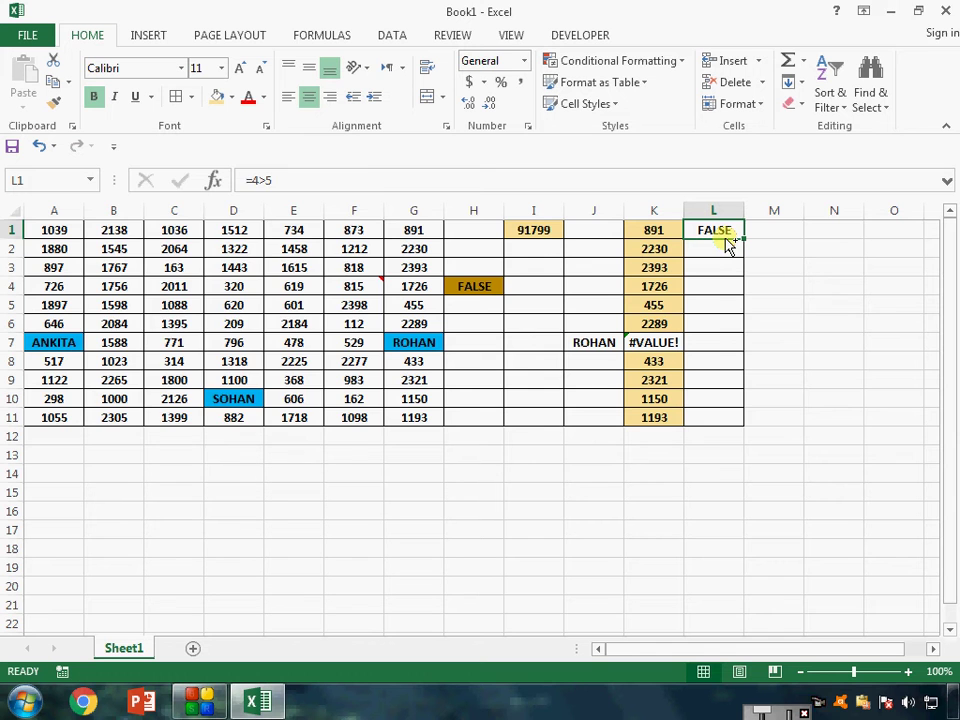
# Select only the formulas that return errors with Go To Special, excluding numbers, text and logicals, and fill the selection with standard yellow
pyautogui.press('F5')
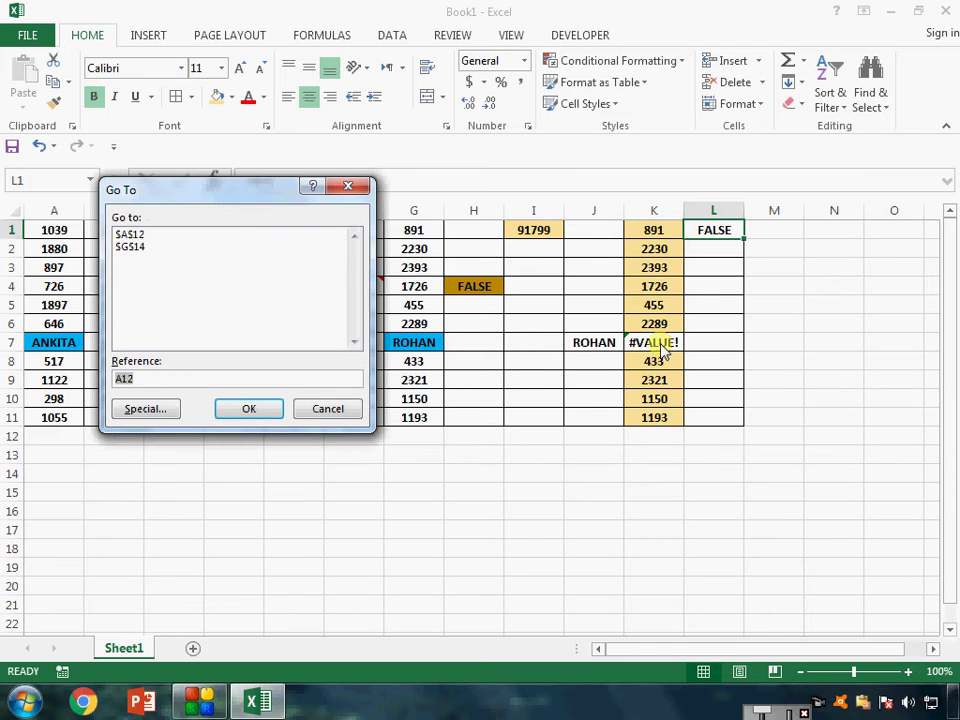
pyautogui.click(144, 409)
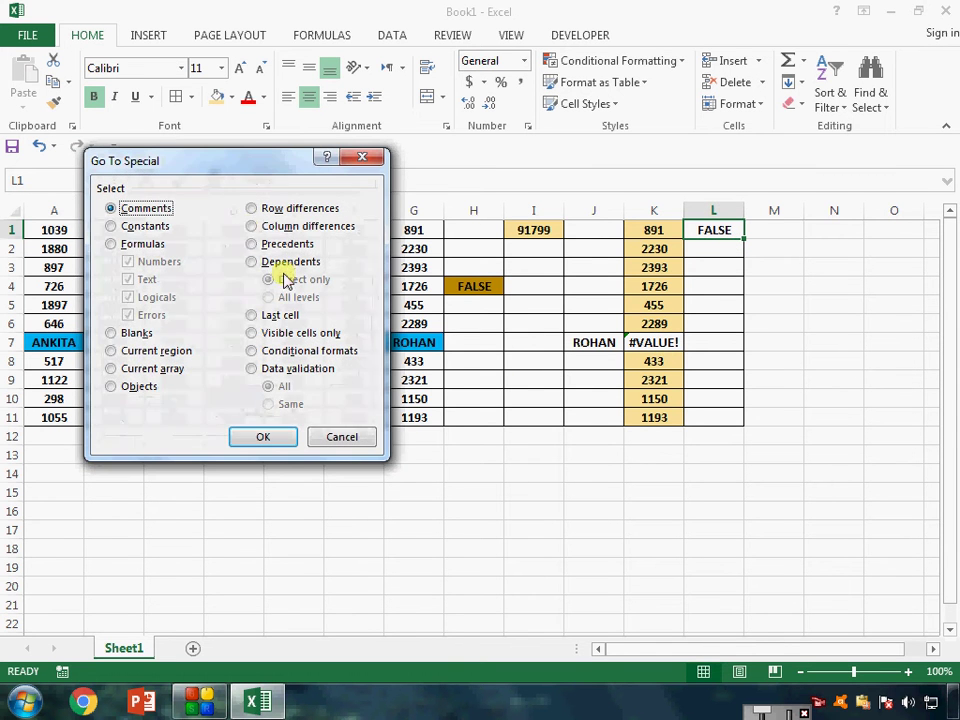
pyautogui.click(145, 244)
pyautogui.click(152, 262)
pyautogui.click(147, 279)
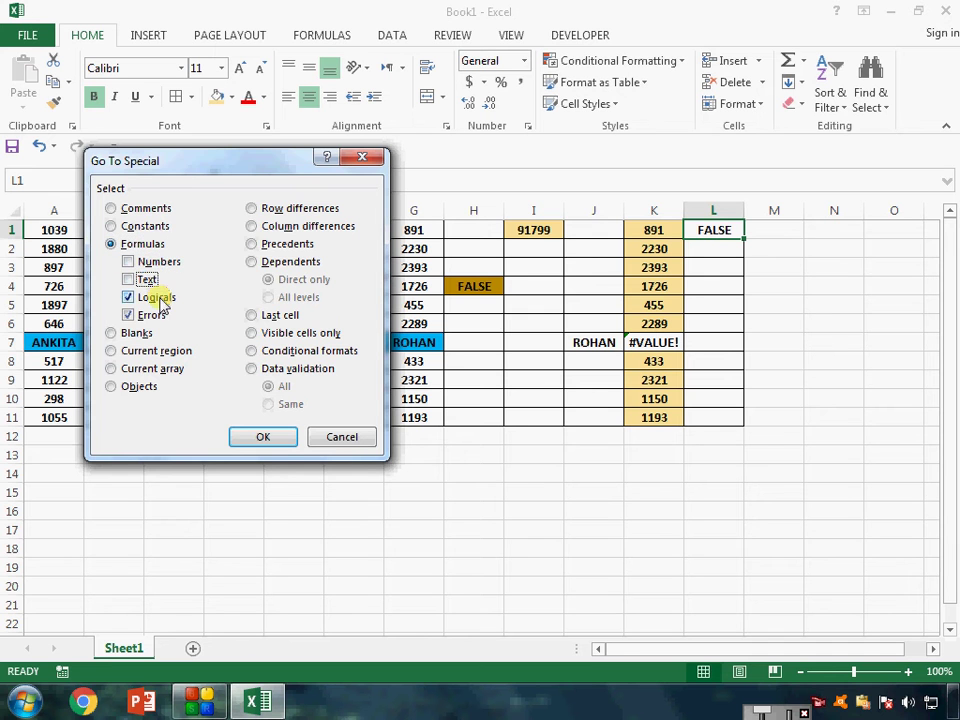
pyautogui.click(272, 439)
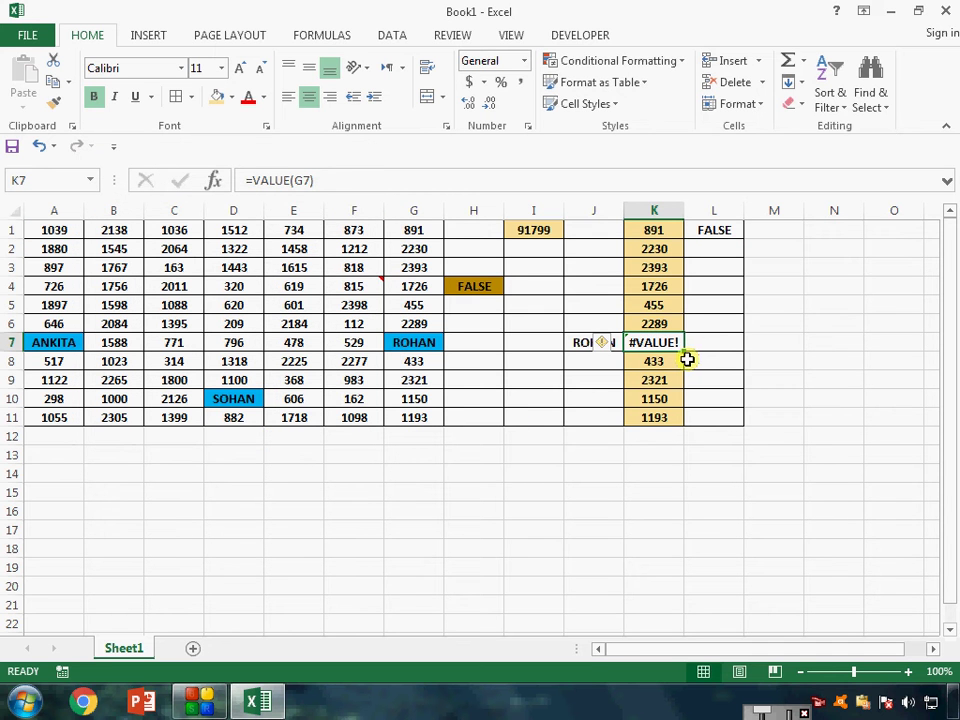
pyautogui.click(231, 97)
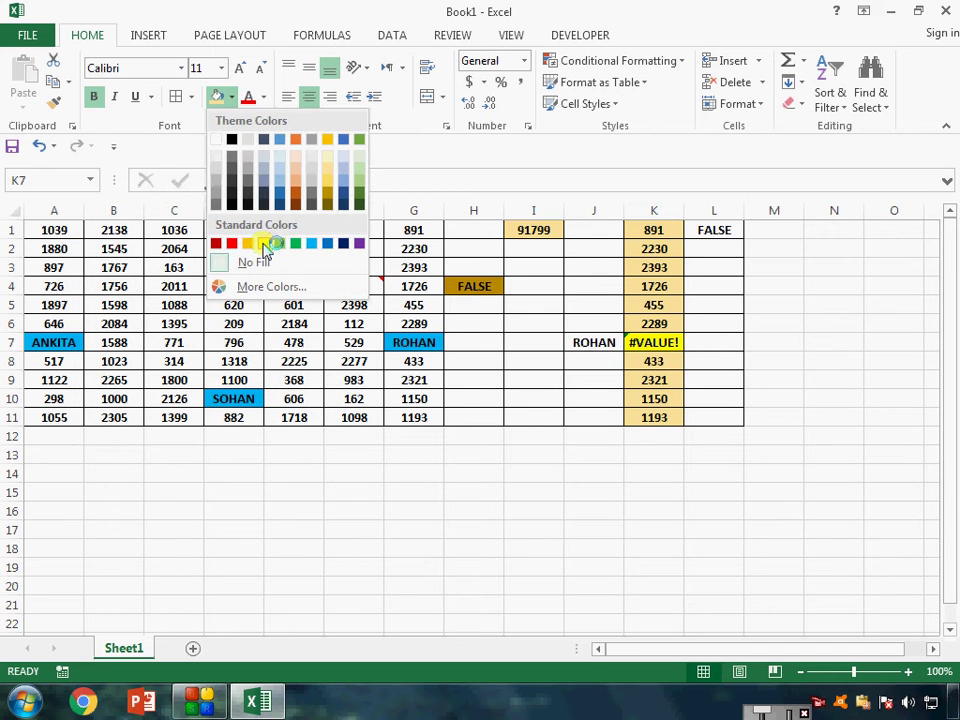
pyautogui.click(264, 249)
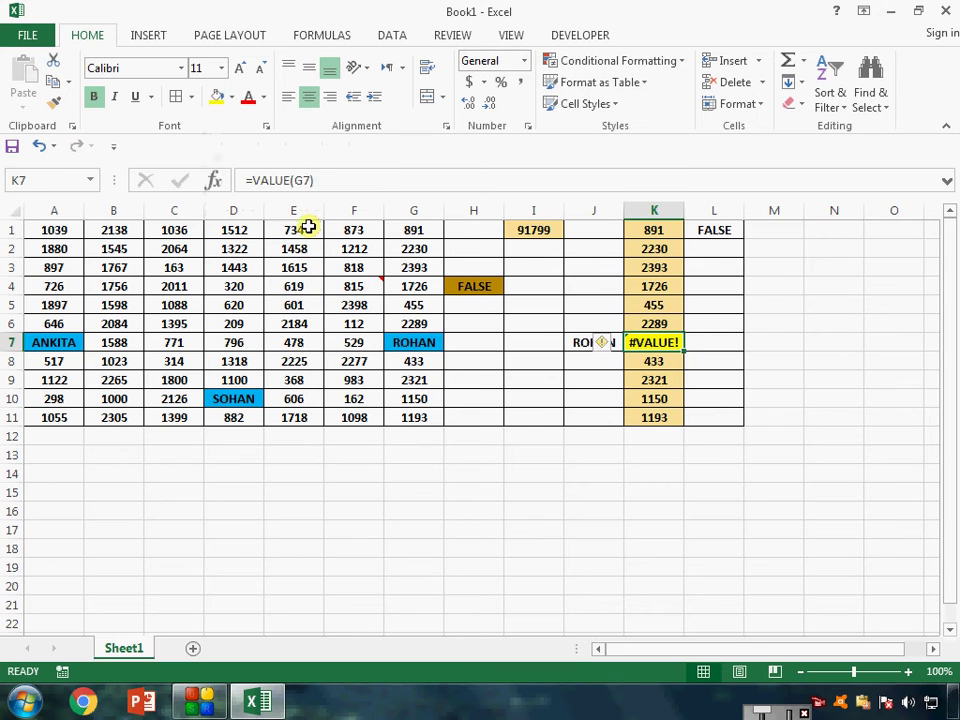
# Remove the fill colour from all cells of the worksheet
pyautogui.click(306, 228)
pyautogui.hotkey('ctrl', 'a')
pyautogui.hotkey('ctrl', 'a')
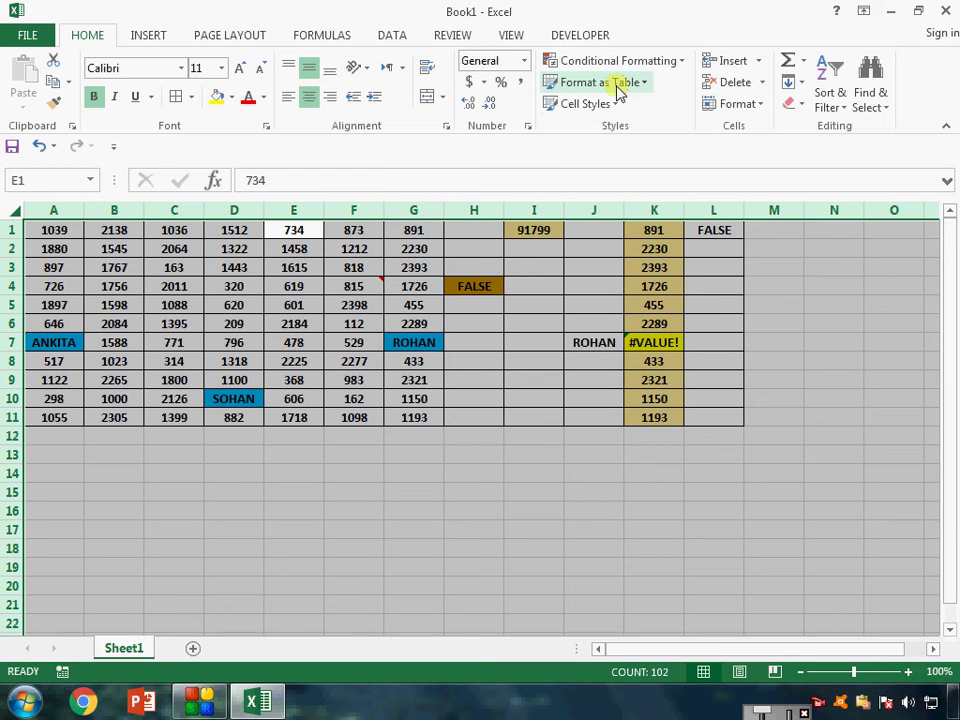
pyautogui.click(231, 97)
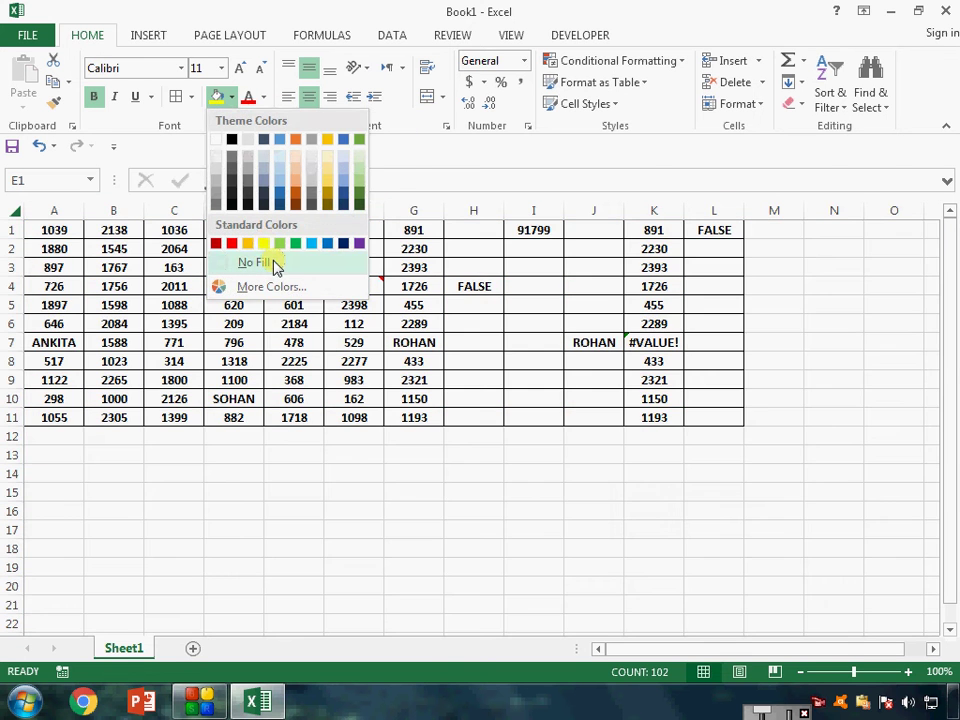
pyautogui.click(255, 263)
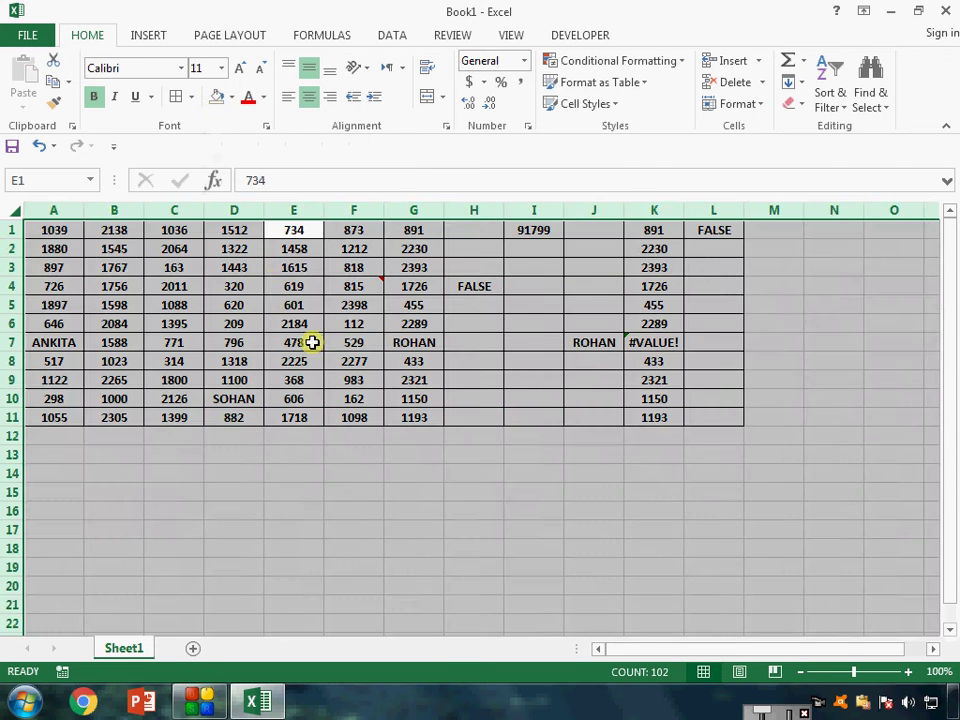
pyautogui.click(396, 380)
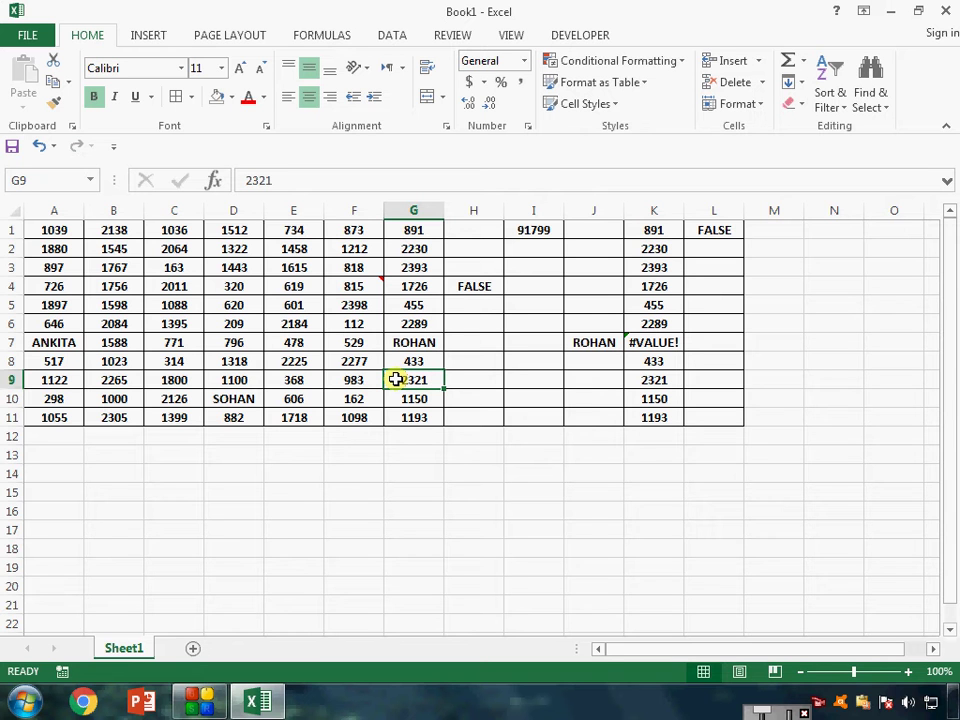
pyautogui.hotkey('ctrl', 'g')
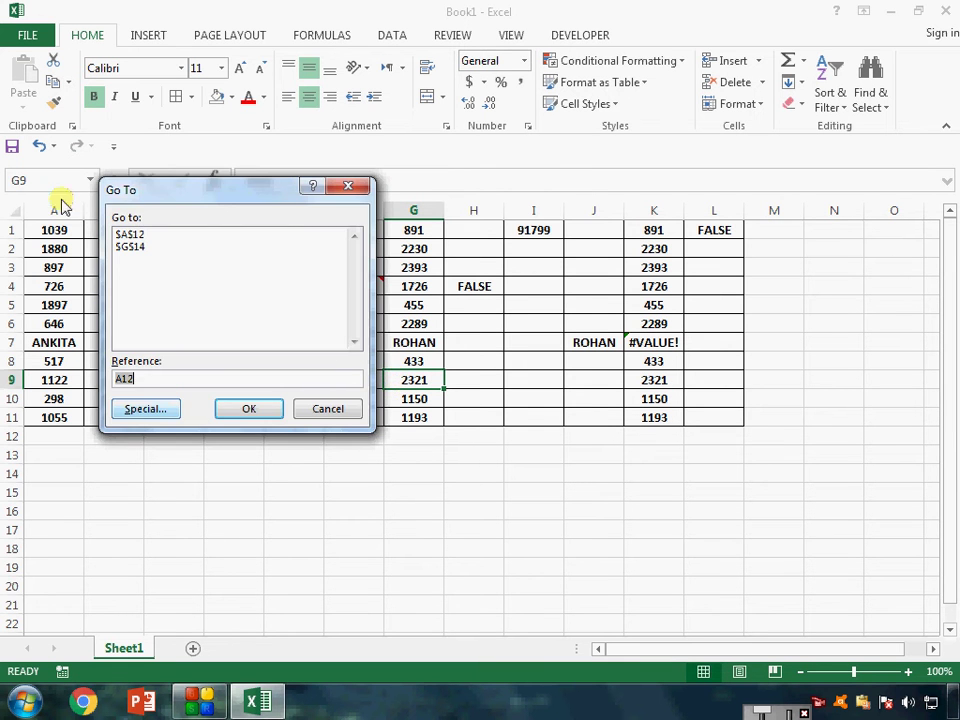
pyautogui.click(140, 410)
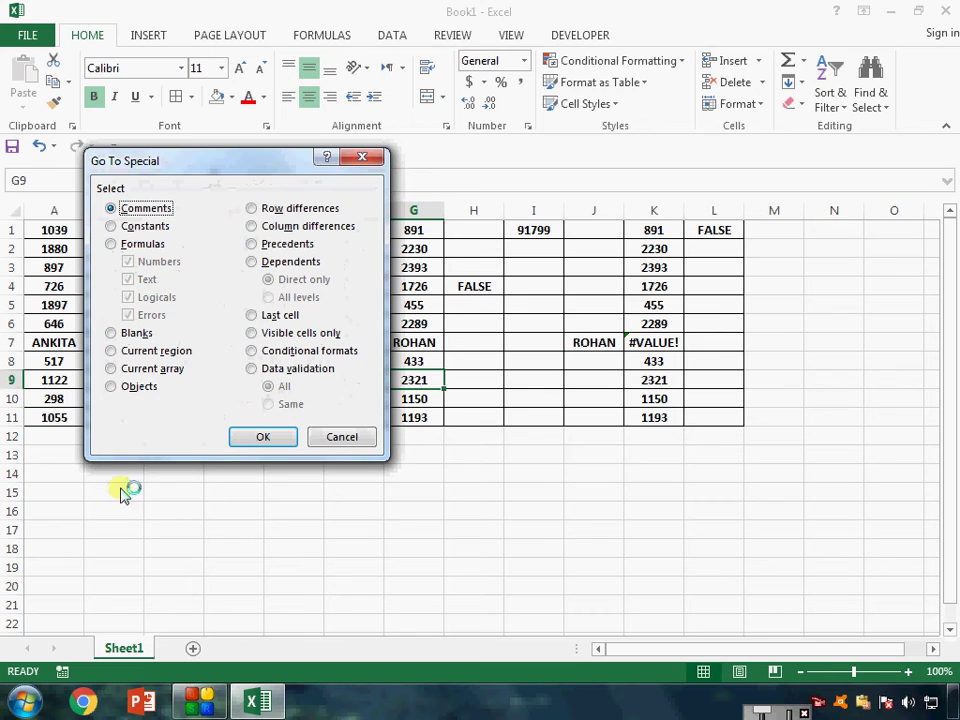
pyautogui.click(368, 163)
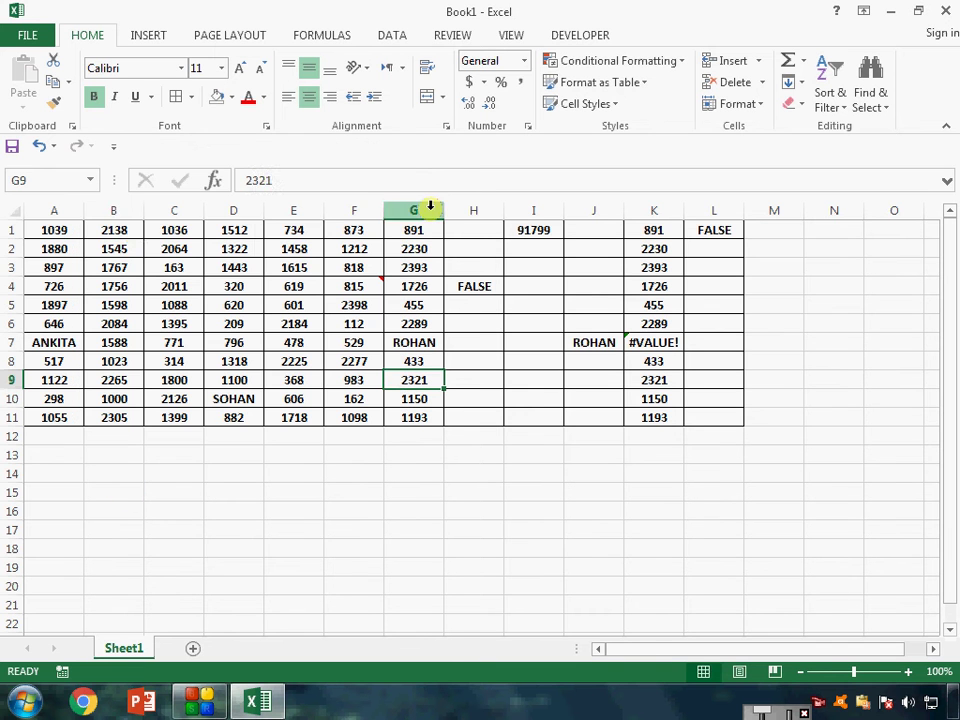
# Select all blank cells in the sheet's used range with Go To Special
pyautogui.click(133, 231)
pyautogui.hotkey('ctrl', 'g')
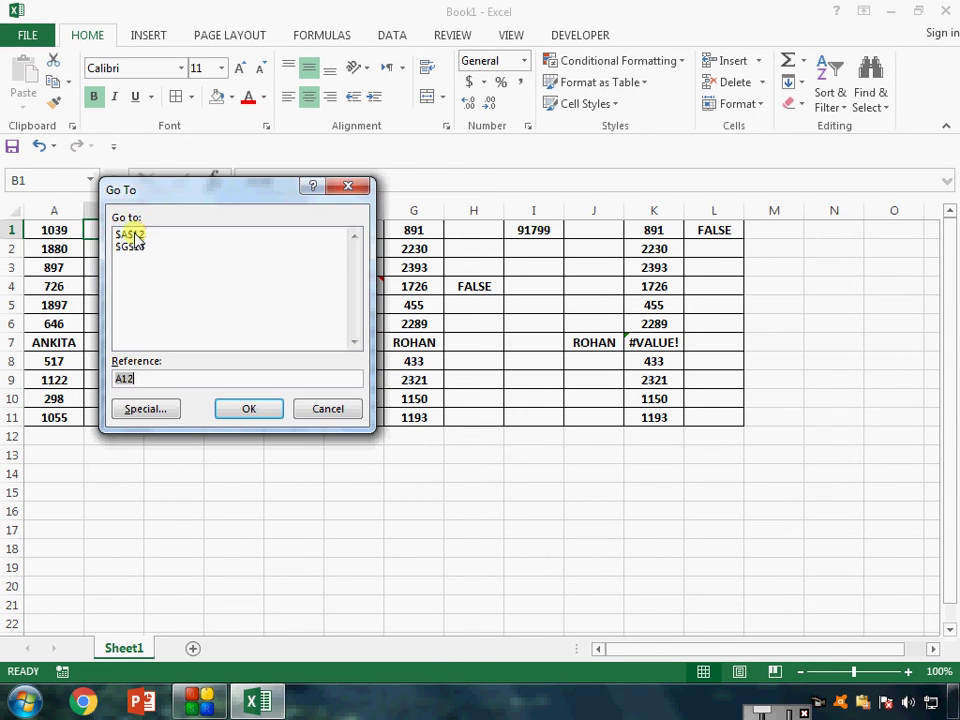
pyautogui.click(139, 406)
pyautogui.click(136, 332)
pyautogui.click(277, 437)
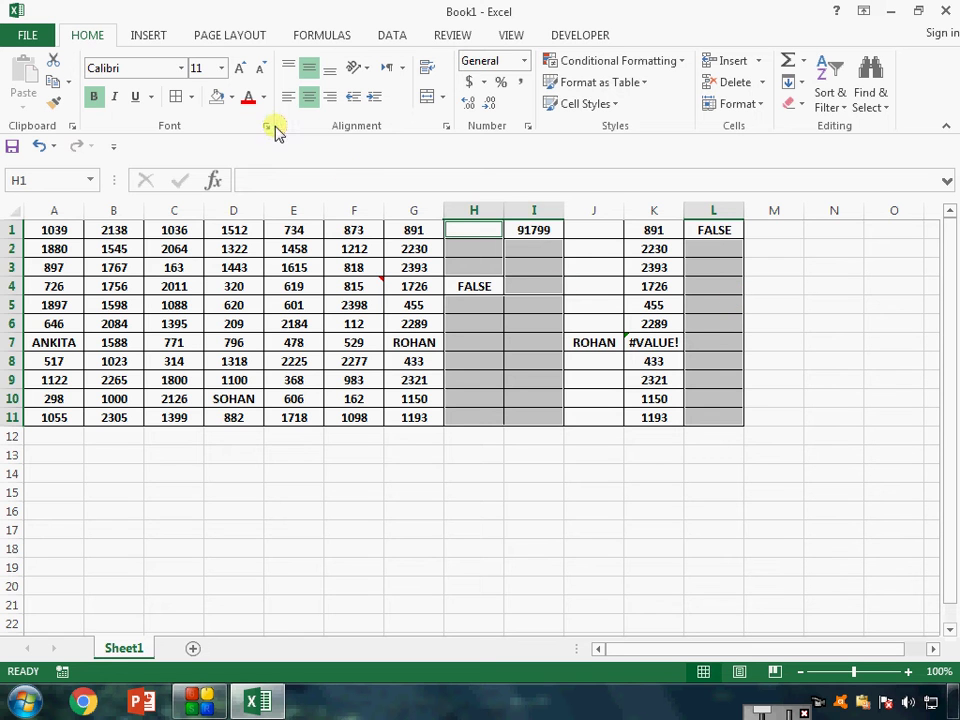
pyautogui.click(221, 263)
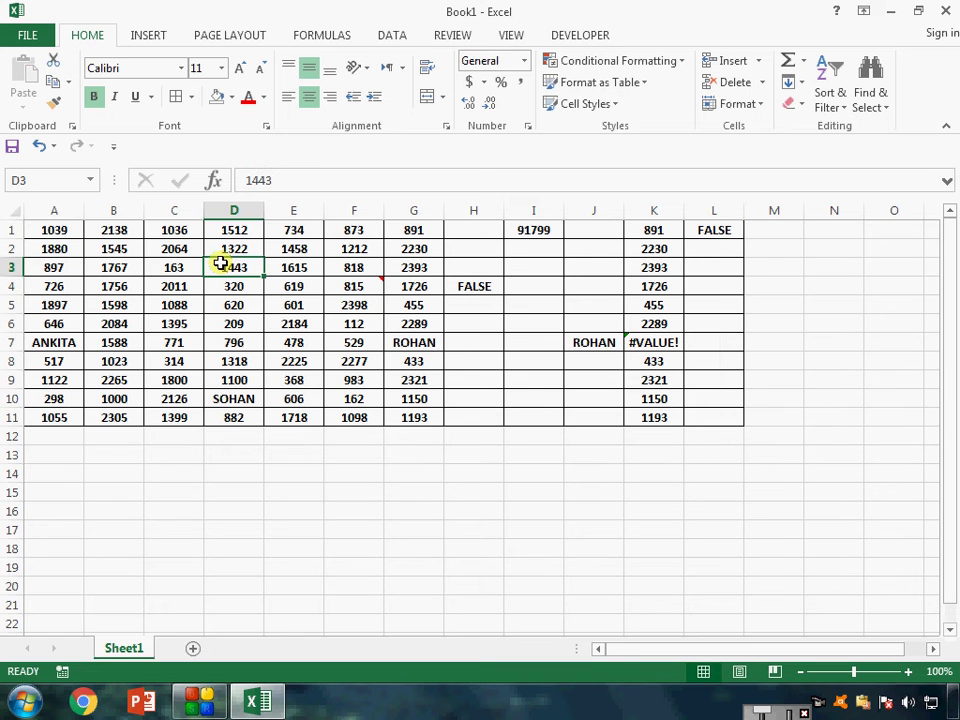
pyautogui.hotkey('ctrl', 'g')
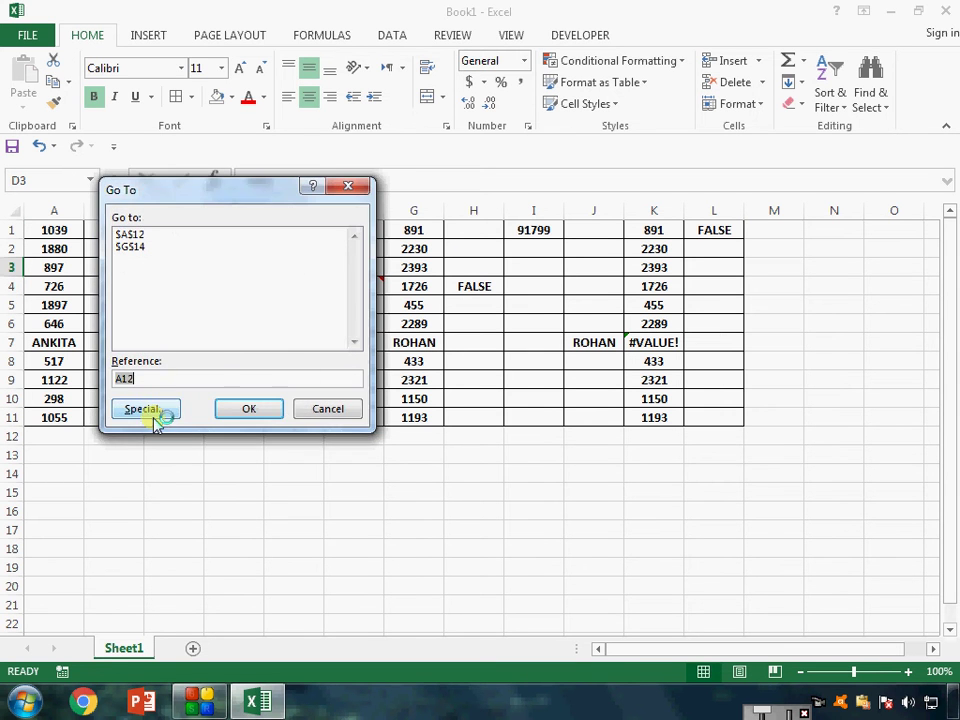
pyautogui.click(141, 407)
pyautogui.click(155, 350)
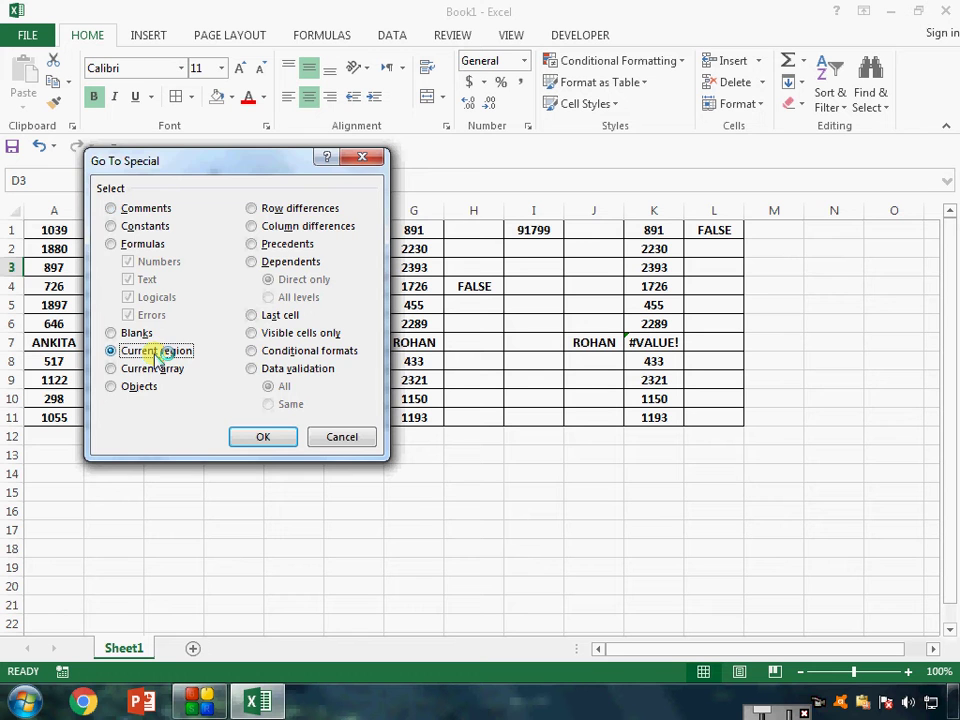
pyautogui.click(362, 157)
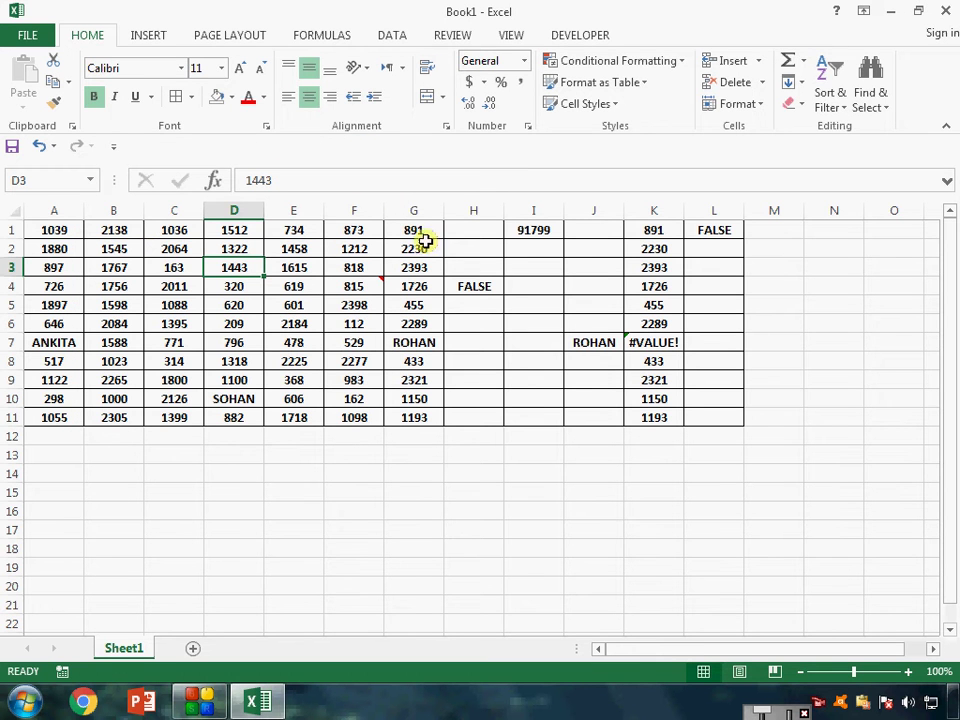
# Insert an empty column before column H and select the data region around A1
pyautogui.rightClick(481, 211)
pyautogui.click(540, 342)
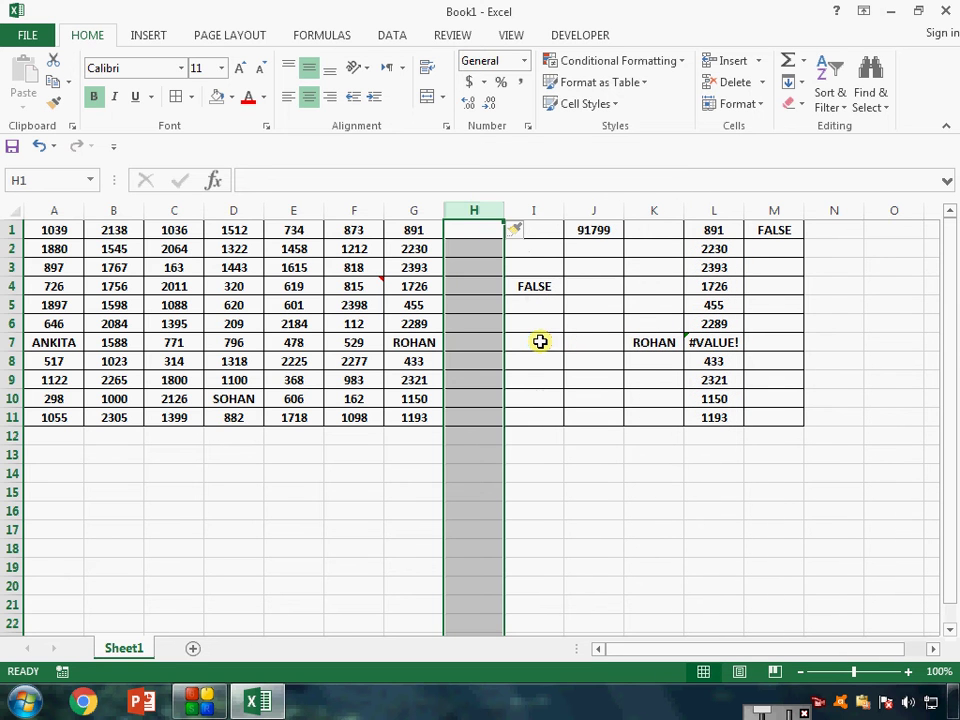
pyautogui.click(94, 225)
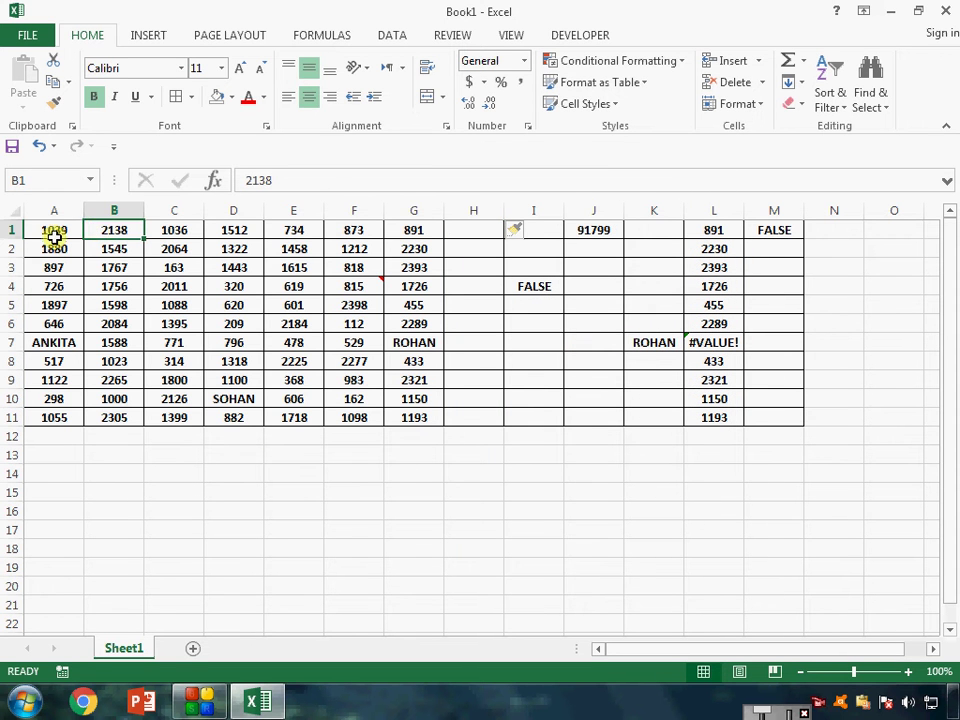
pyautogui.click(54, 236)
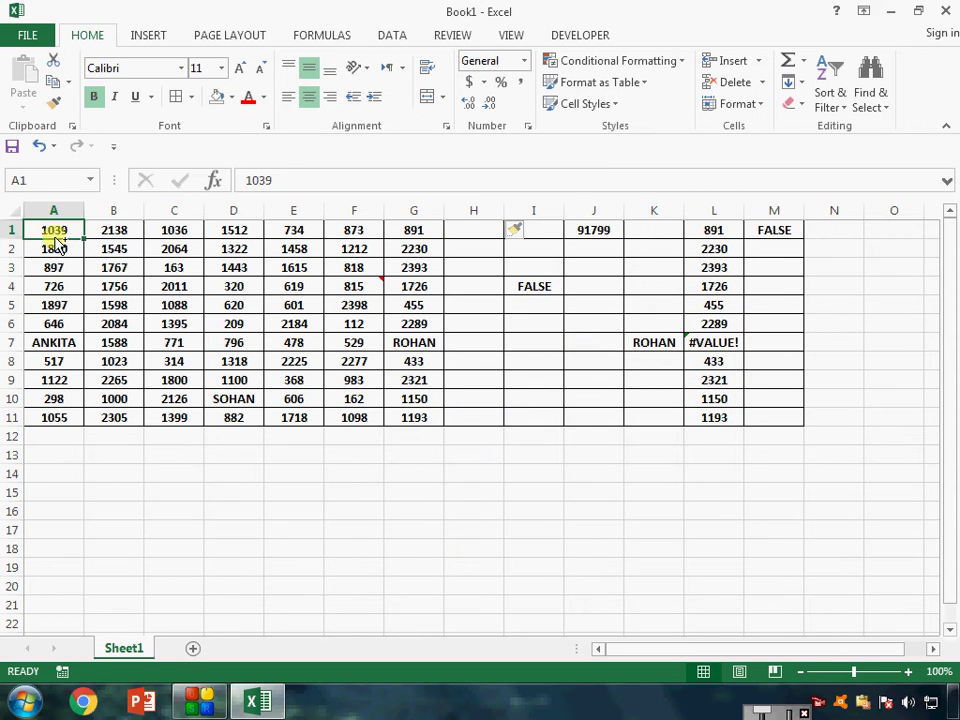
pyautogui.hotkey('ctrl', 'a')
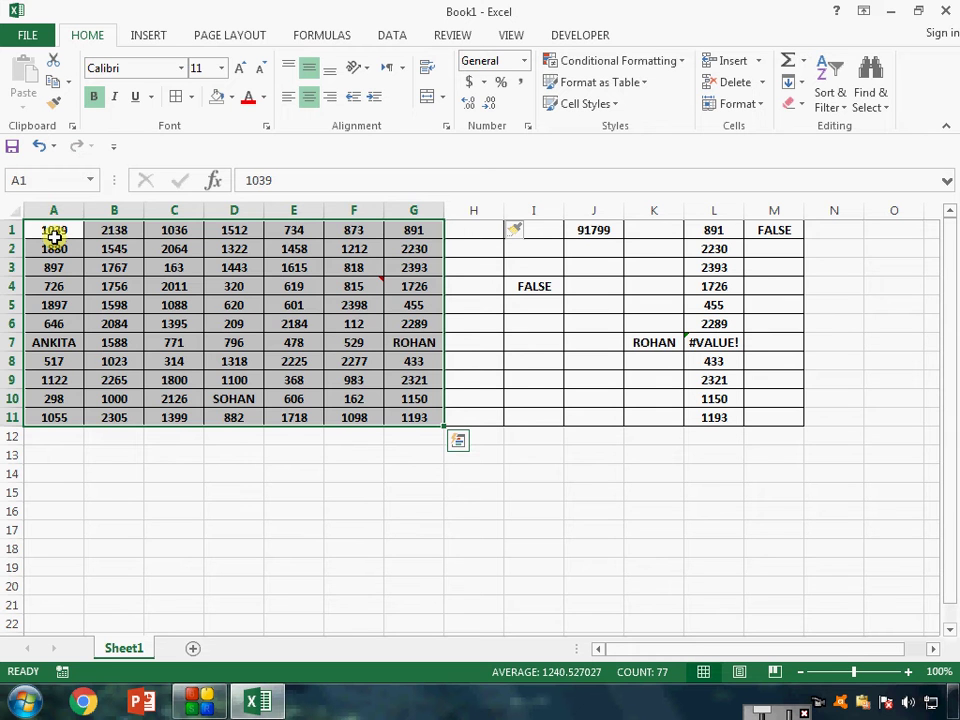
# Starting from cell A1, select the current region with Go To Special
pyautogui.click(54, 234)
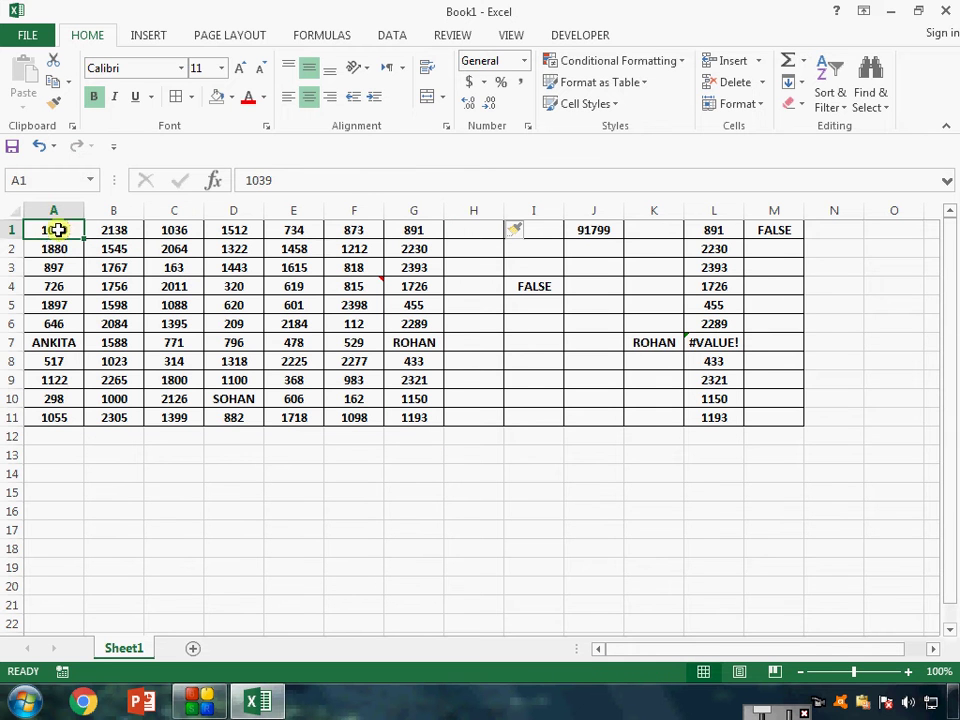
pyautogui.click(845, 80)
pyautogui.click(874, 82)
pyautogui.click(878, 194)
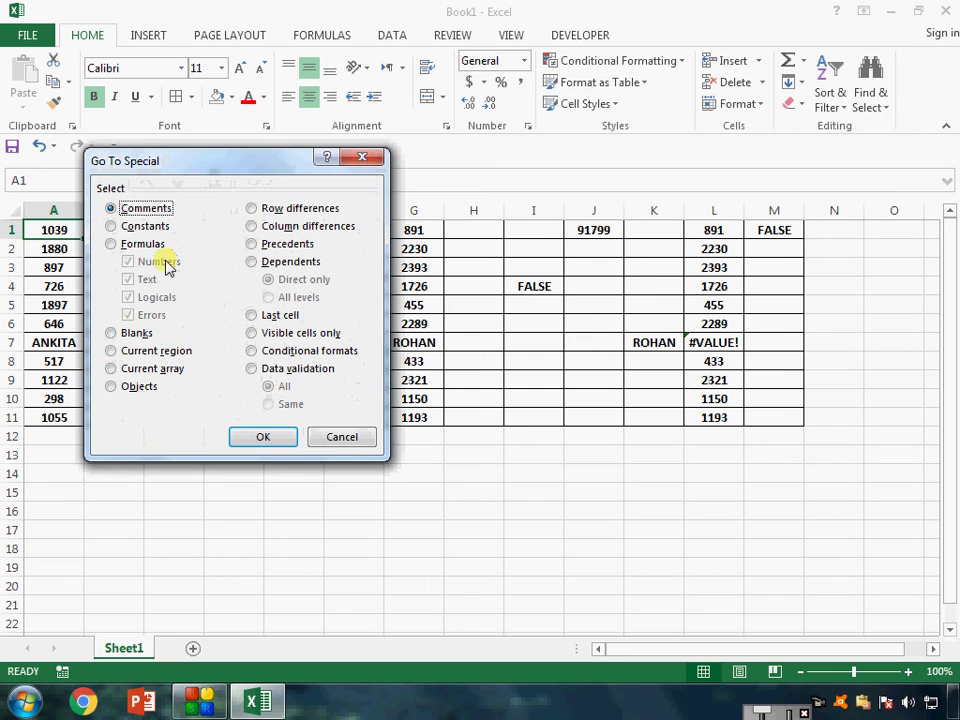
pyautogui.click(112, 350)
pyautogui.moveTo(257, 160); pyautogui.dragTo(580, 90)
pyautogui.click(585, 387)
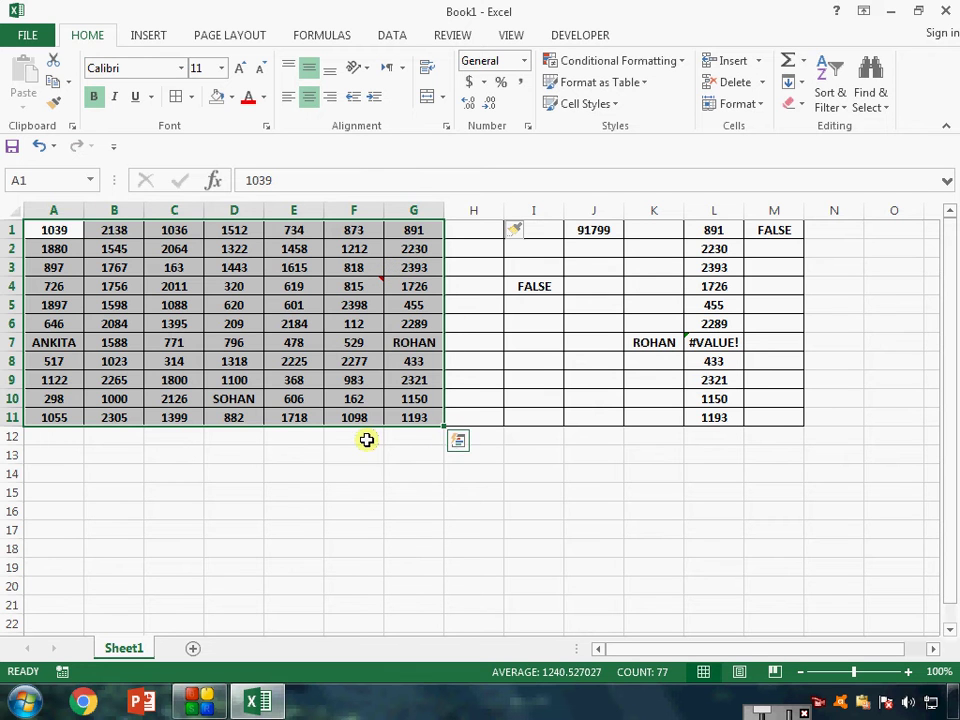
# Delete the empty column H that separates the two data blocks
pyautogui.click(475, 210)
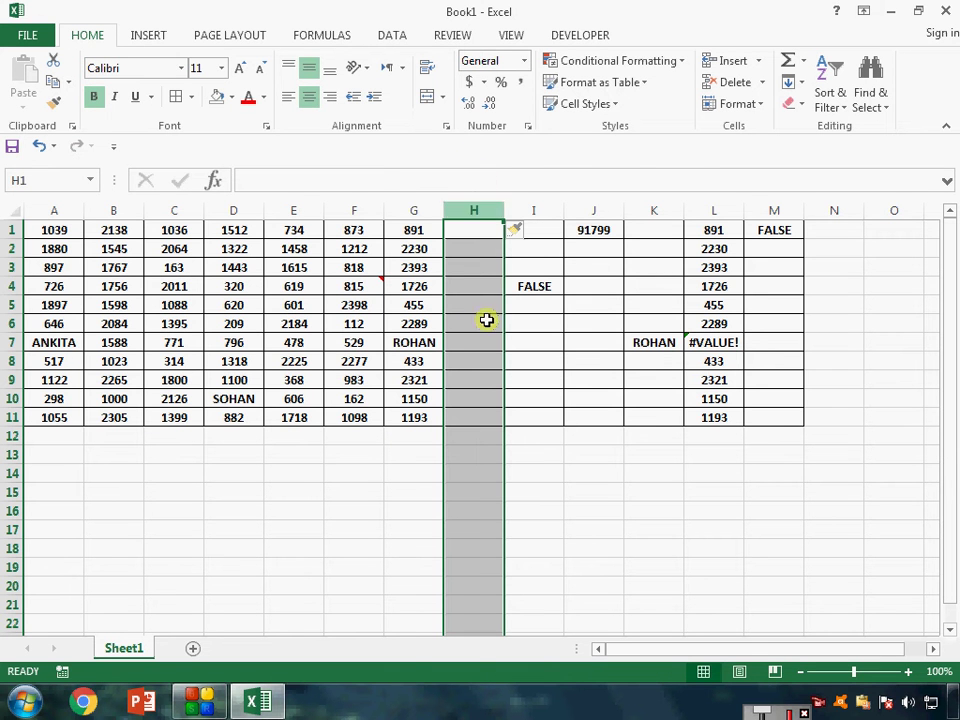
pyautogui.rightClick(482, 222)
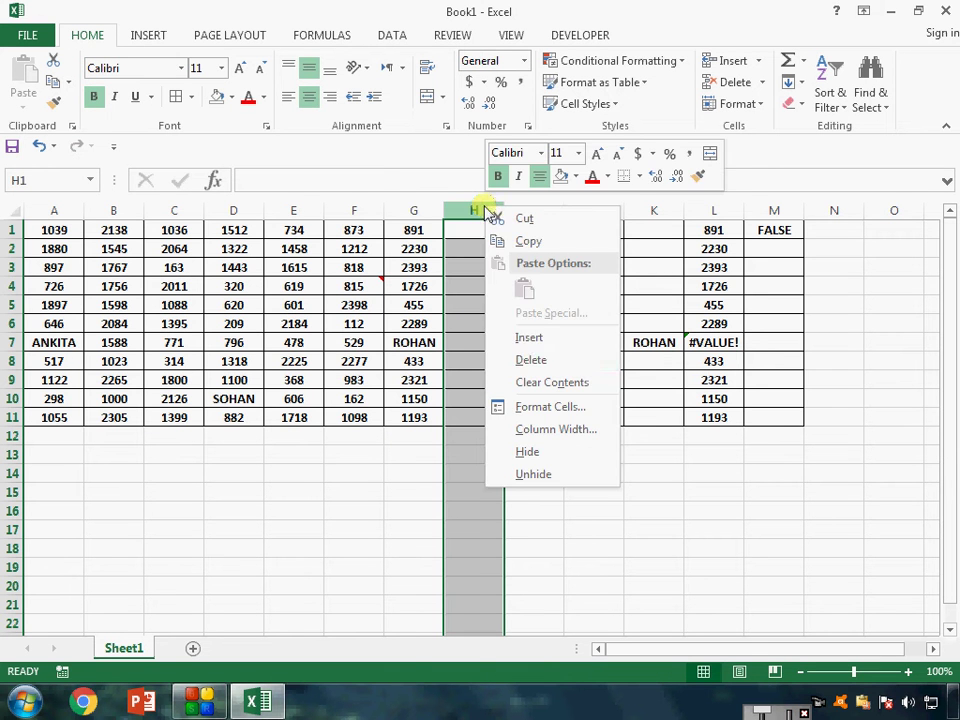
pyautogui.click(521, 360)
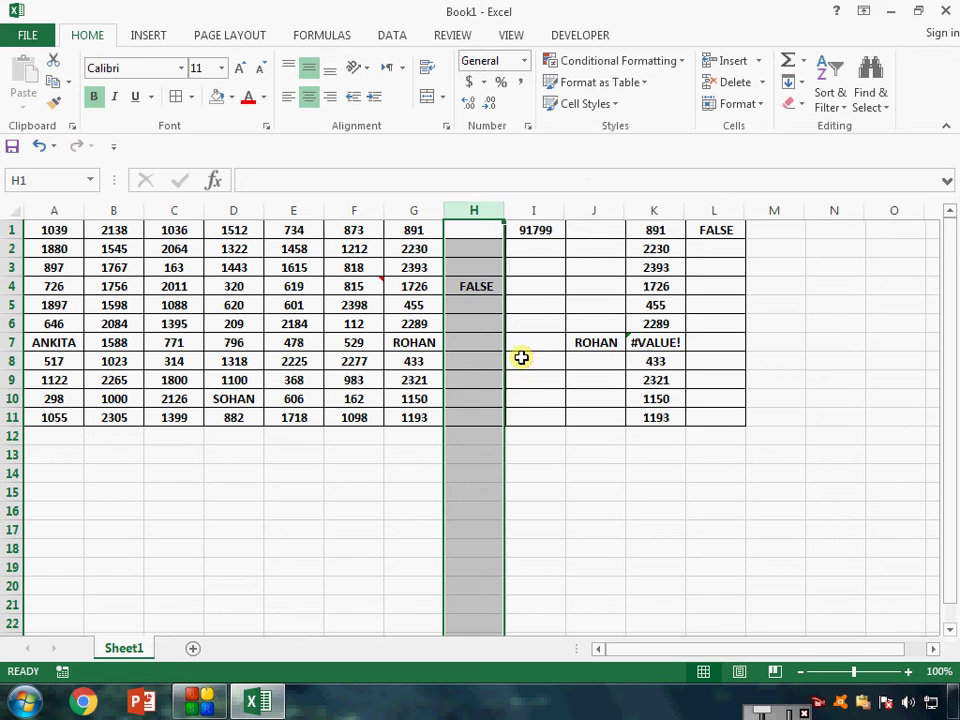
# Starting from cell A1, use the Blanks option of Go To Special to select the empty cells again
pyautogui.click(47, 229)
pyautogui.click(868, 95)
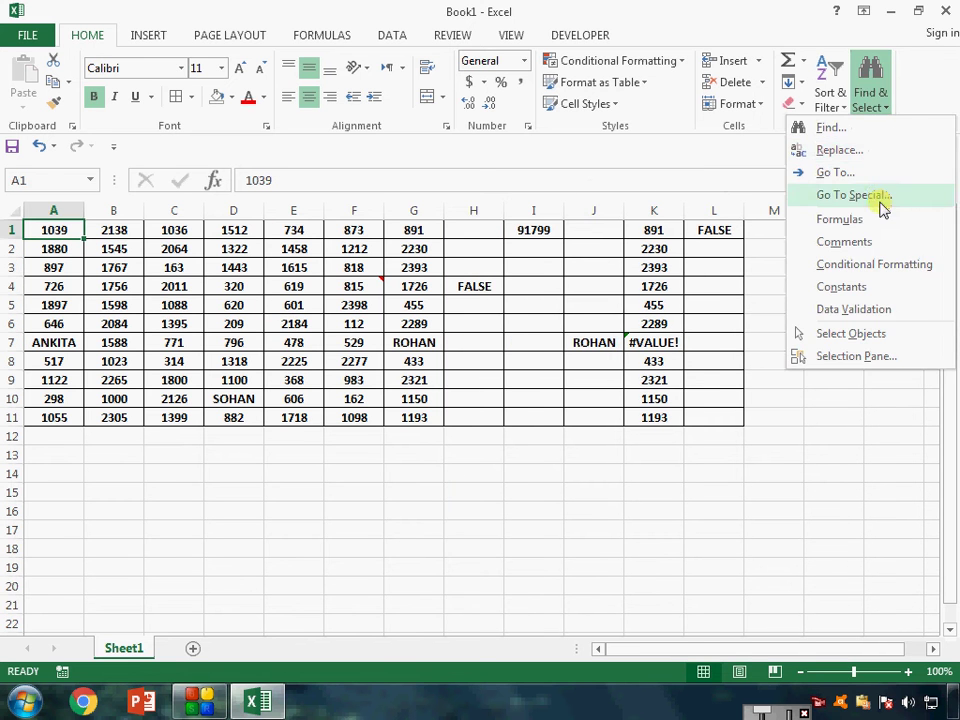
pyautogui.click(880, 195)
pyautogui.click(446, 283)
pyautogui.click(606, 386)
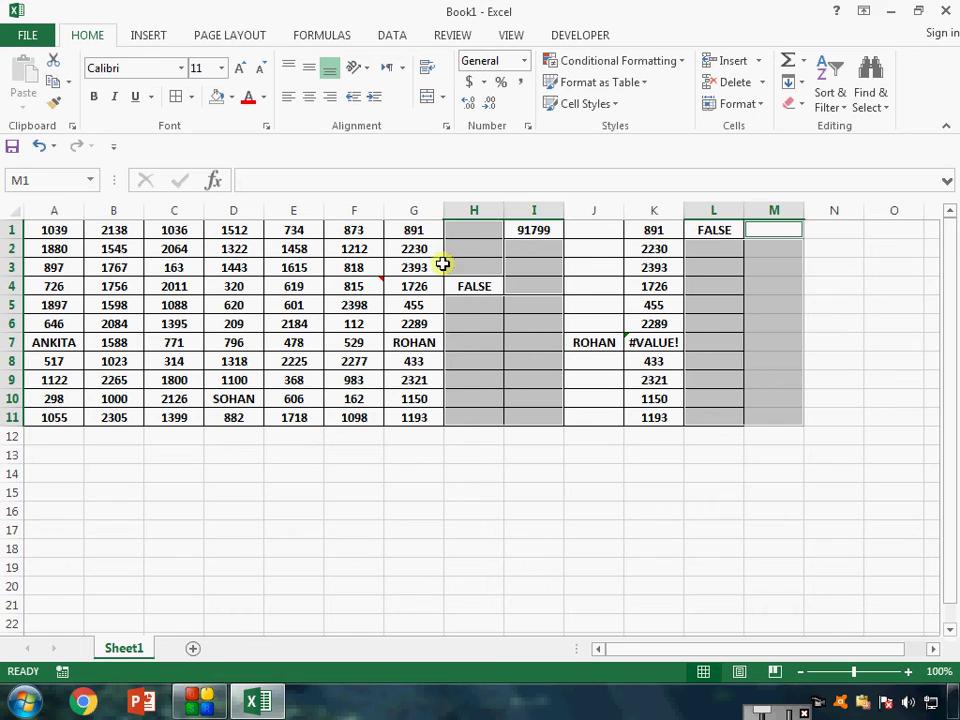
# Select the whole data region A1:L11 around cell A1
pyautogui.click(55, 230)
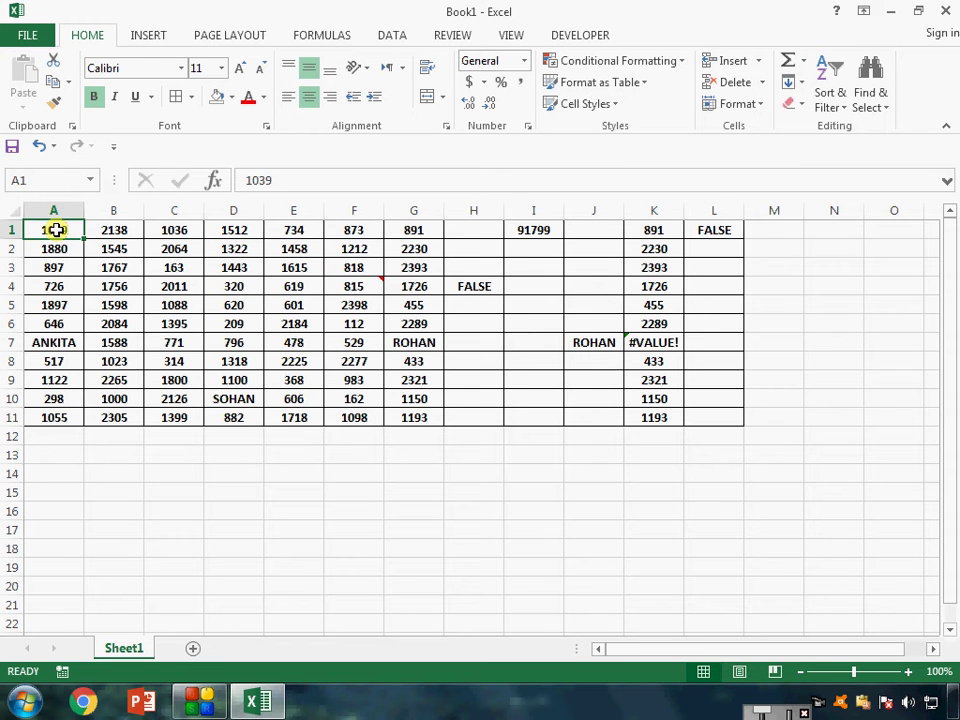
pyautogui.hotkey('ctrl', 'a')
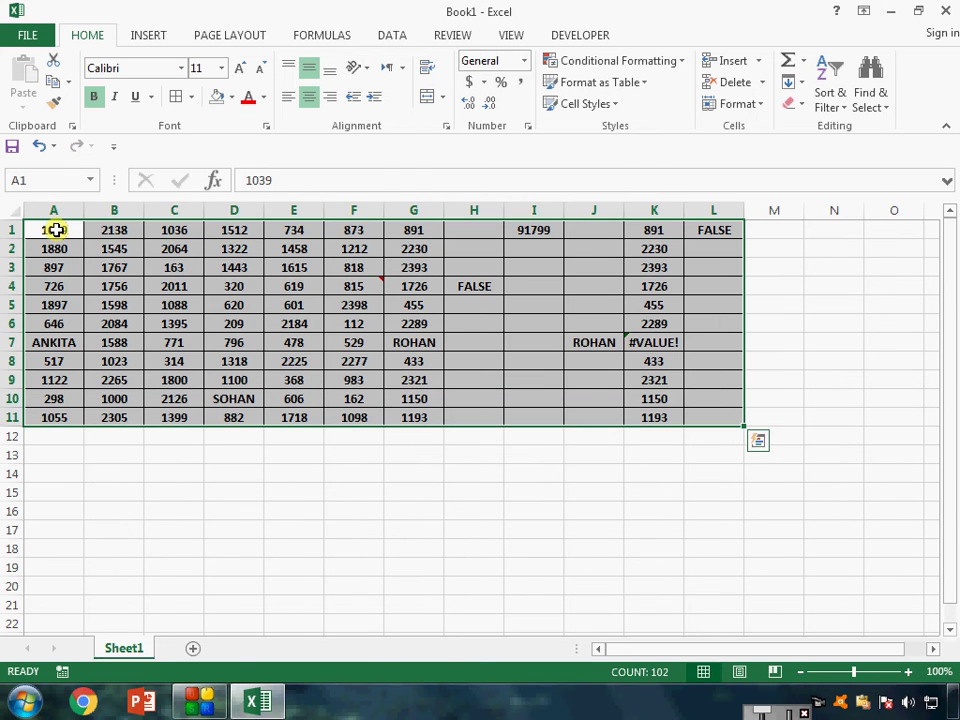
# Starting from cell A1, try to select the current array with Go To Special
pyautogui.click(55, 230)
pyautogui.click(869, 94)
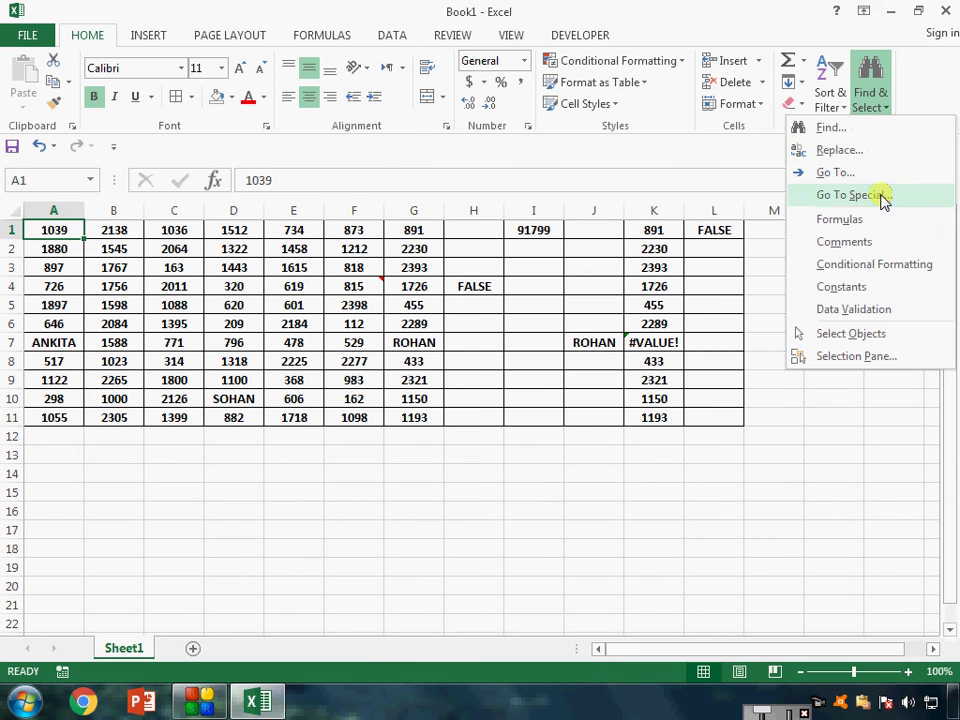
pyautogui.click(850, 195)
pyautogui.click(448, 318)
pyautogui.click(610, 386)
pyautogui.click(561, 317)
# Select the current region around cell A1 with Go To Special
pyautogui.click(870, 95)
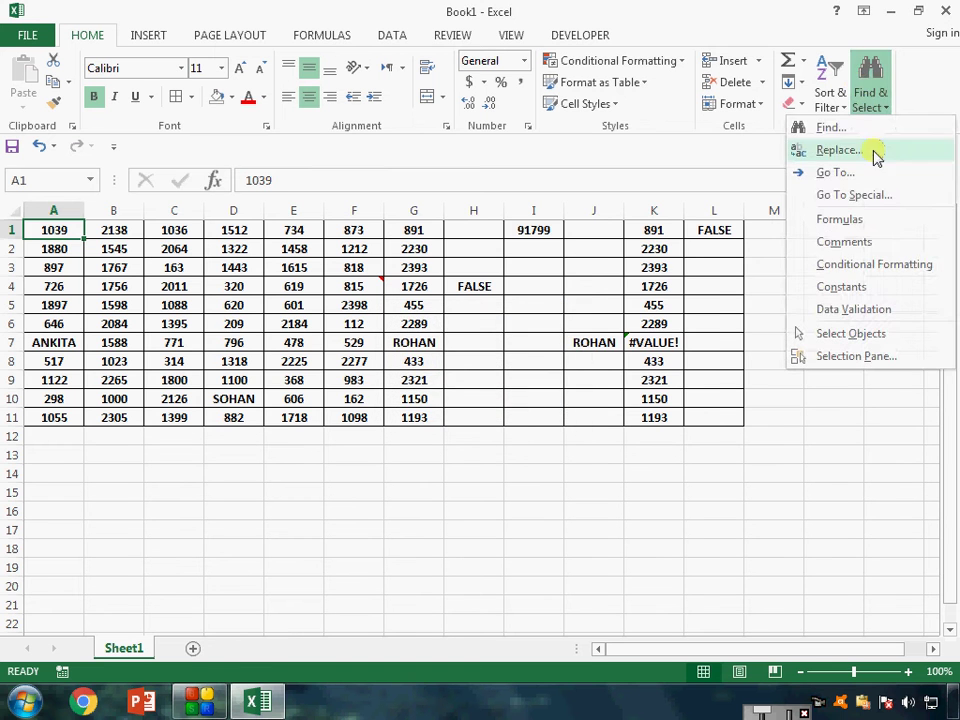
pyautogui.click(872, 197)
pyautogui.click(446, 283)
pyautogui.click(478, 300)
pyautogui.click(587, 386)
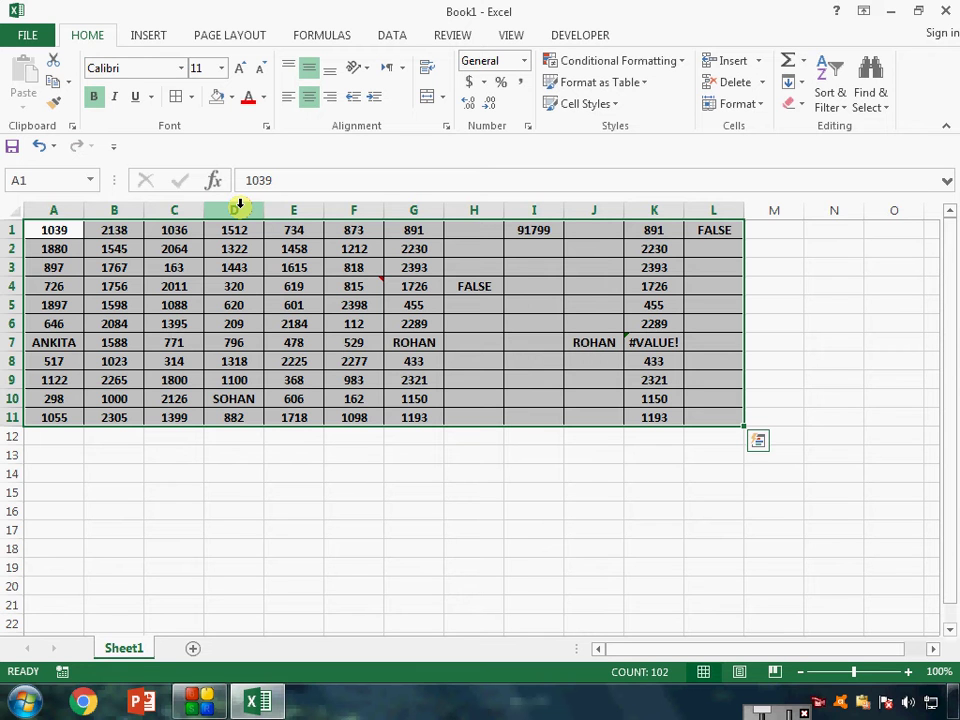
pyautogui.click(870, 95)
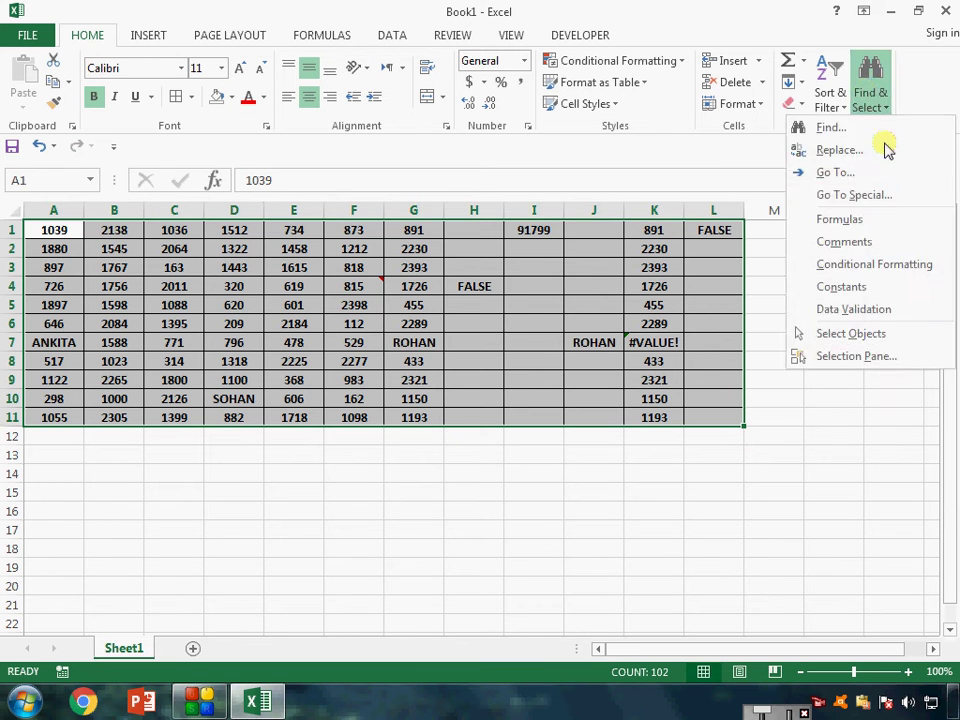
pyautogui.click(894, 198)
pyautogui.click(488, 319)
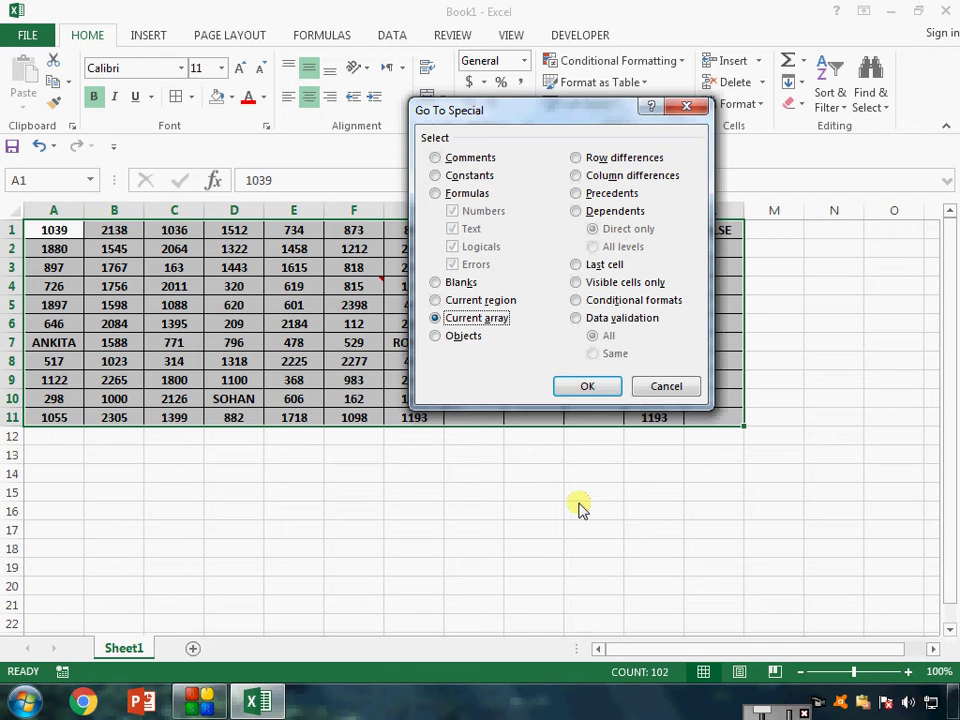
pyautogui.click(693, 107)
# Draw a rounded rectangle about 1.22" high and 1.93" wide in the empty rows below the data
pyautogui.click(429, 431)
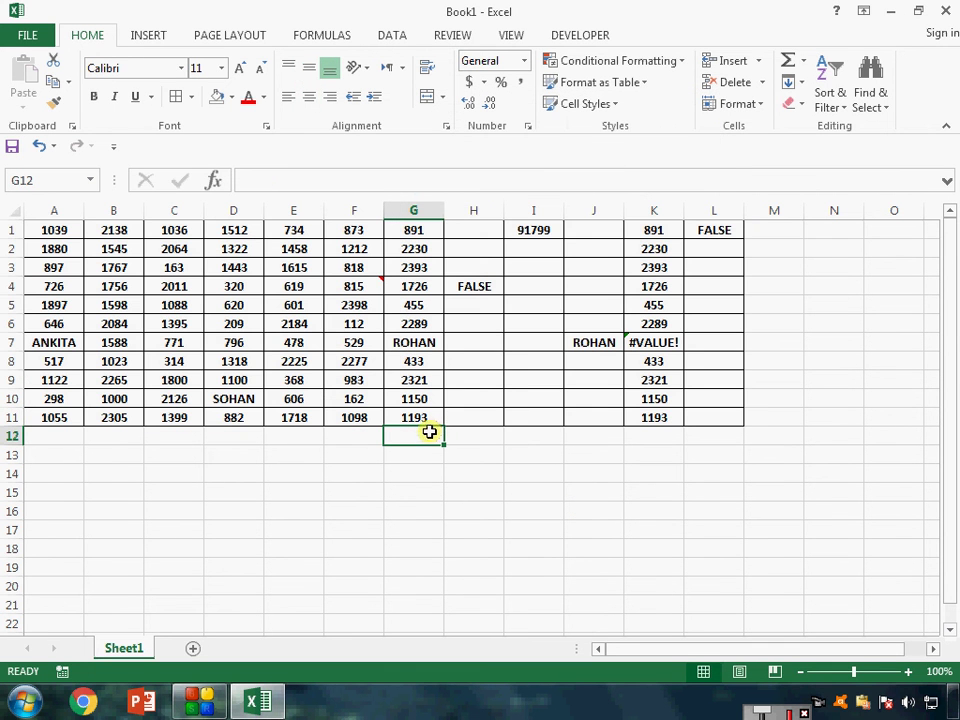
pyautogui.click(155, 37)
pyautogui.click(212, 95)
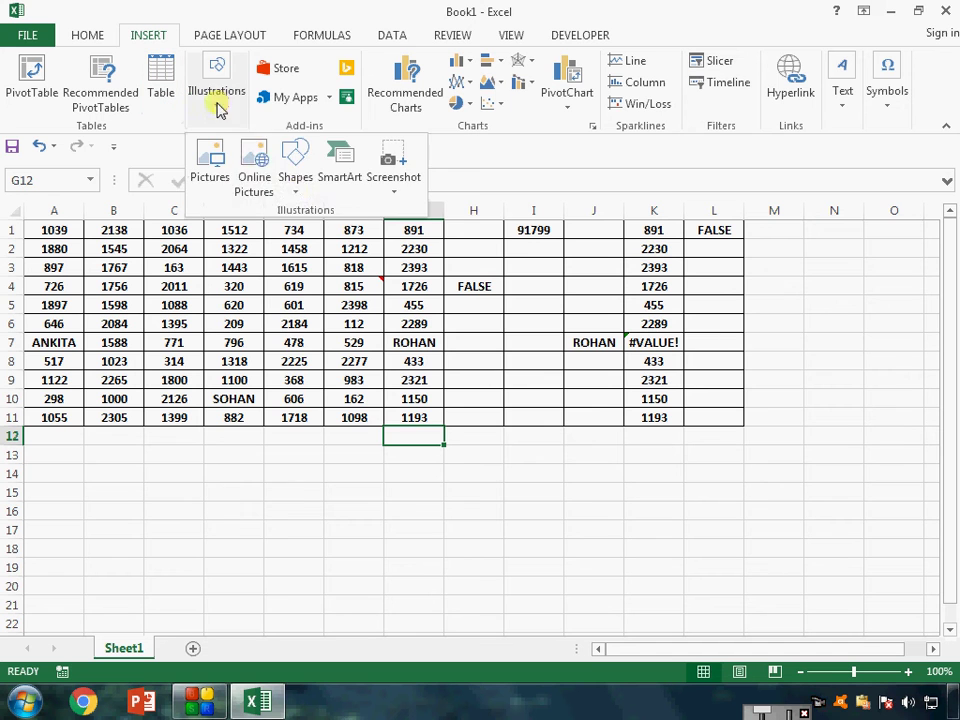
pyautogui.click(302, 190)
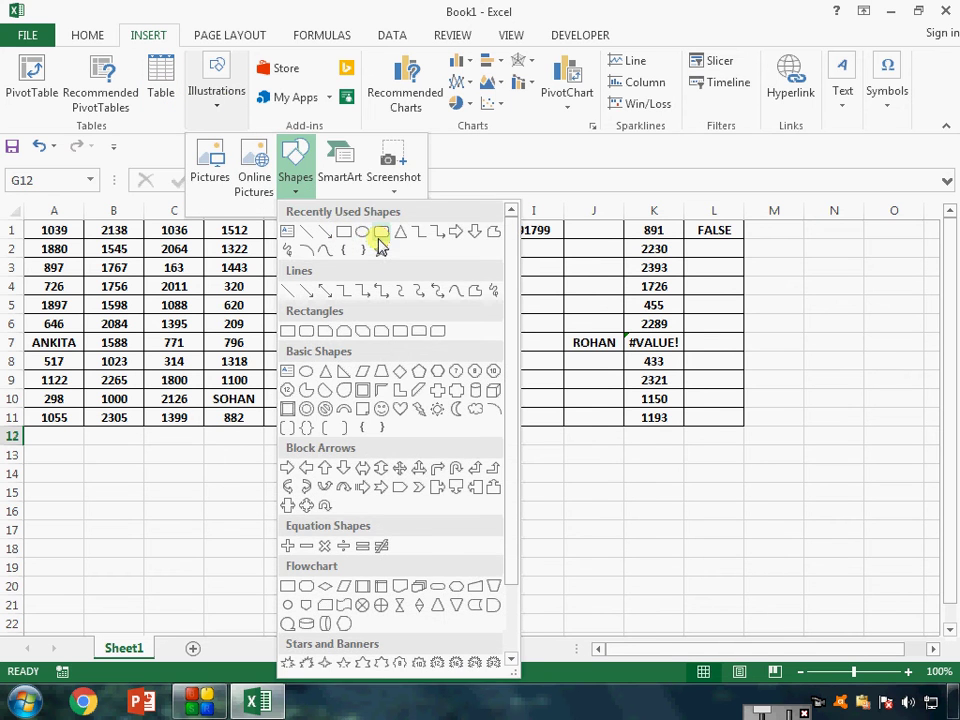
pyautogui.click(377, 249)
pyautogui.moveTo(285, 476); pyautogui.dragTo(456, 583)
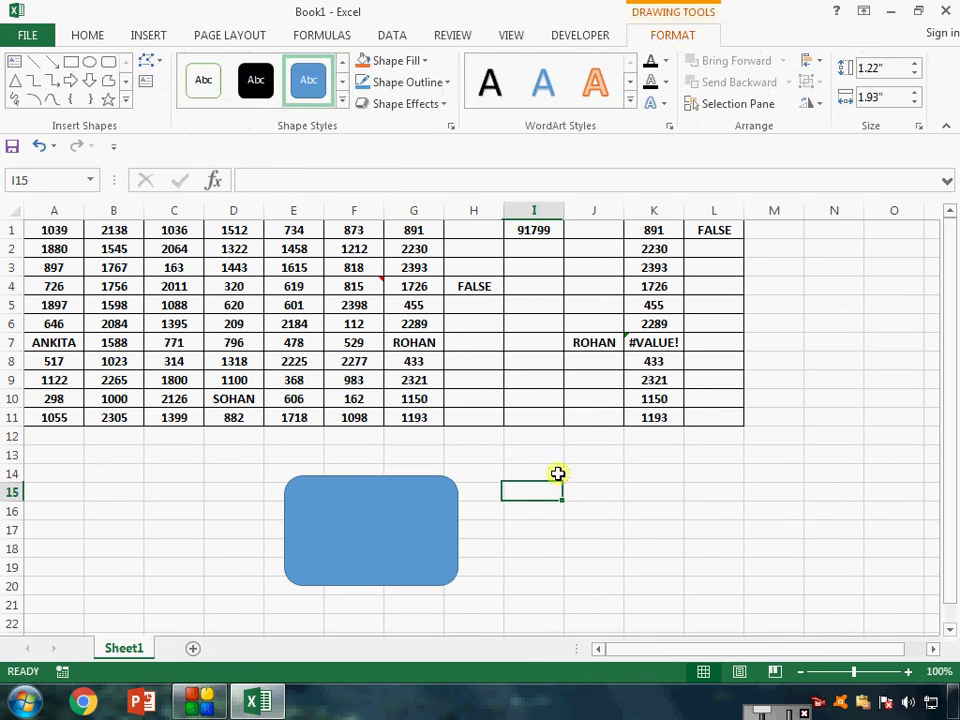
pyautogui.click(557, 497)
# Starting from cell C1, select the rounded rectangle with the Objects option of Go To Special and delete it
pyautogui.click(180, 233)
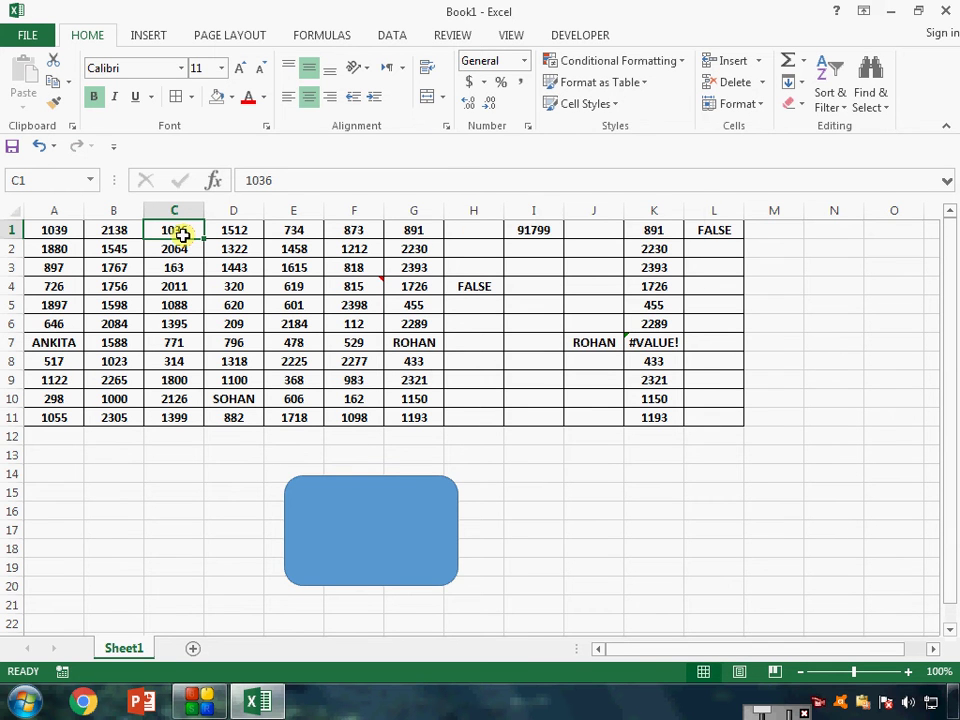
pyautogui.hotkey('ctrl', 'g')
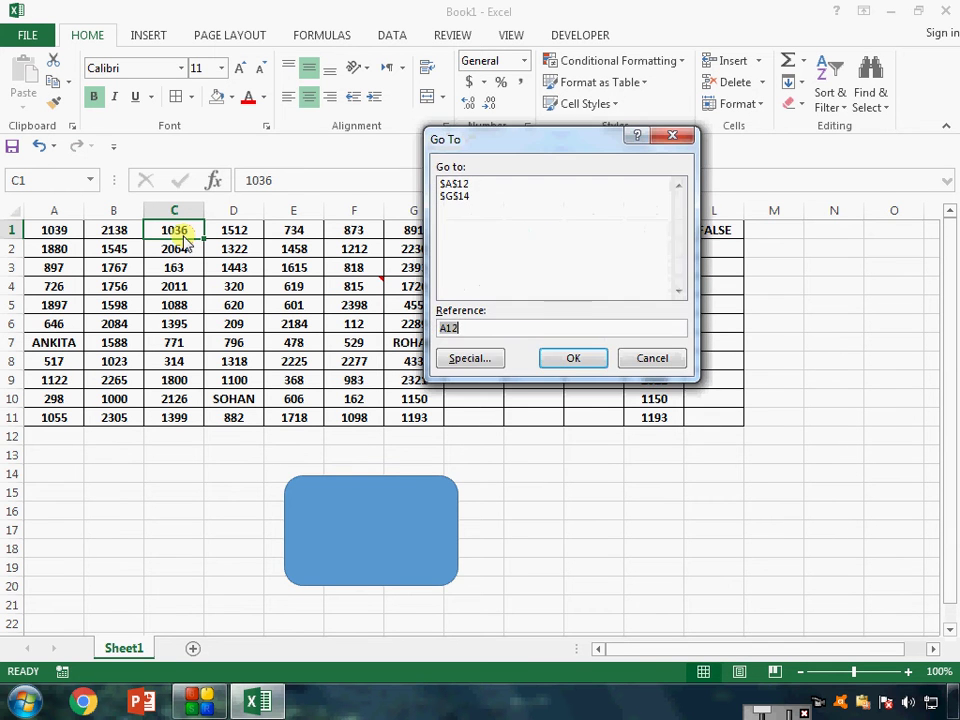
pyautogui.click(465, 358)
pyautogui.click(458, 337)
pyautogui.click(577, 387)
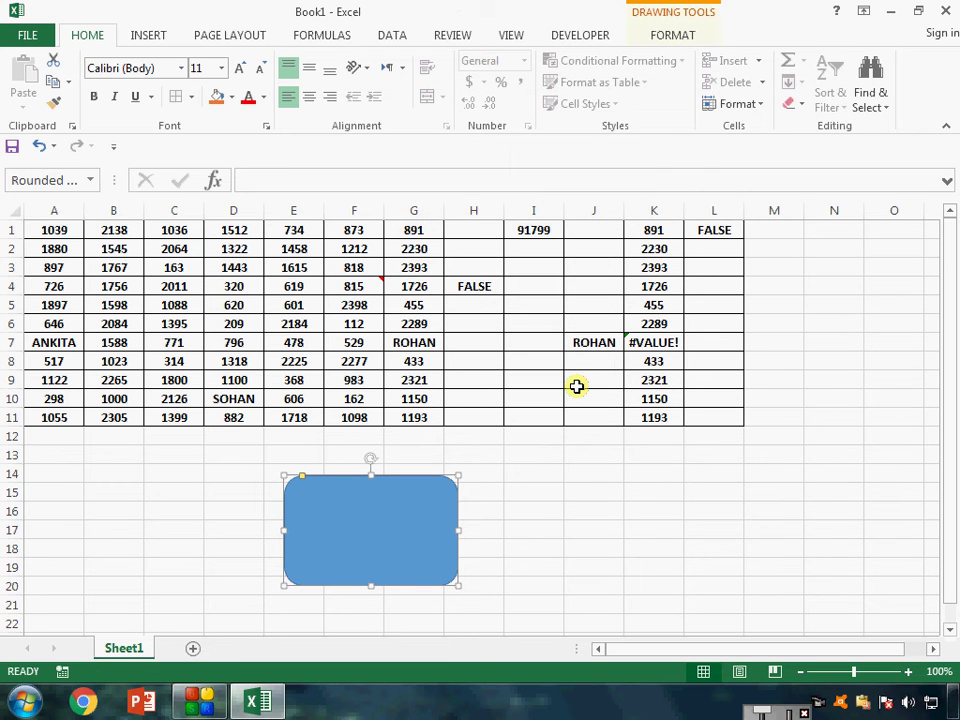
pyautogui.press('Delete')
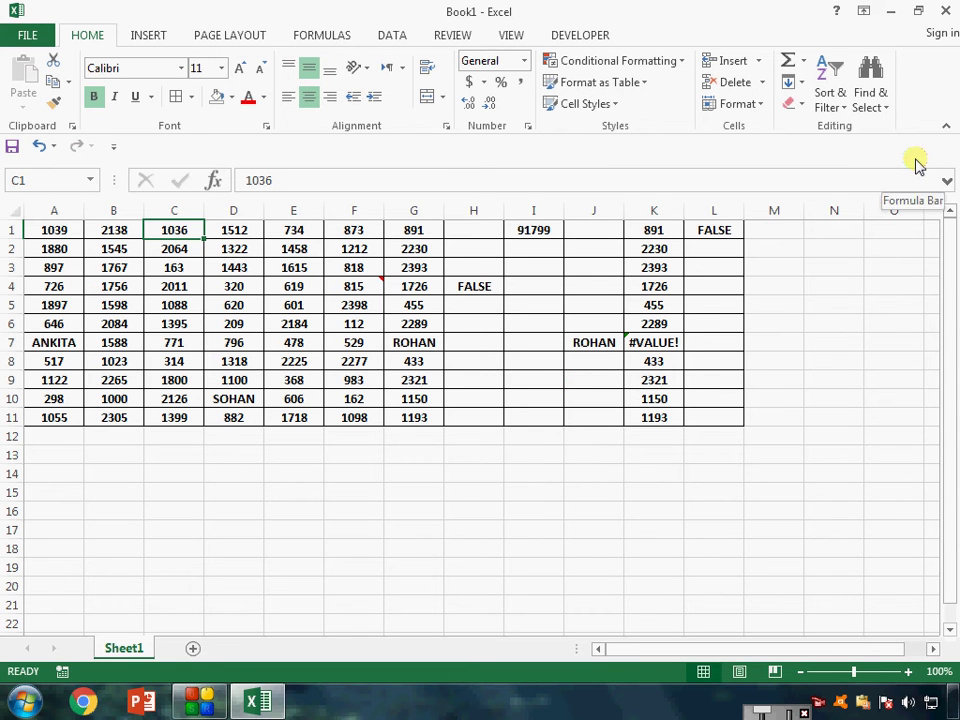
pyautogui.hotkey('ctrl', 'g')
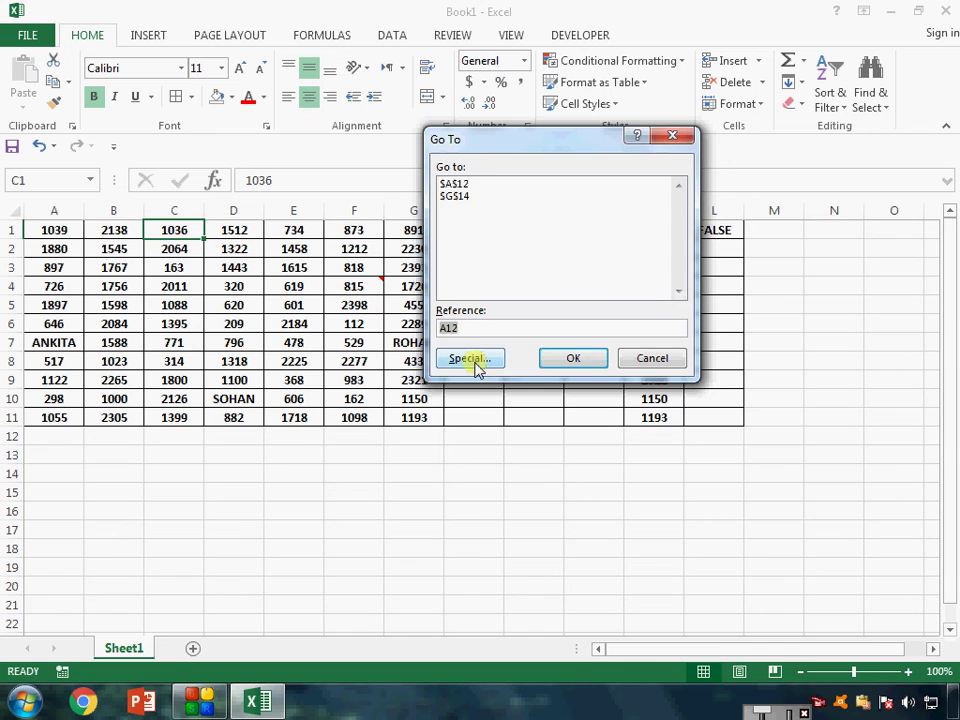
pyautogui.click(470, 359)
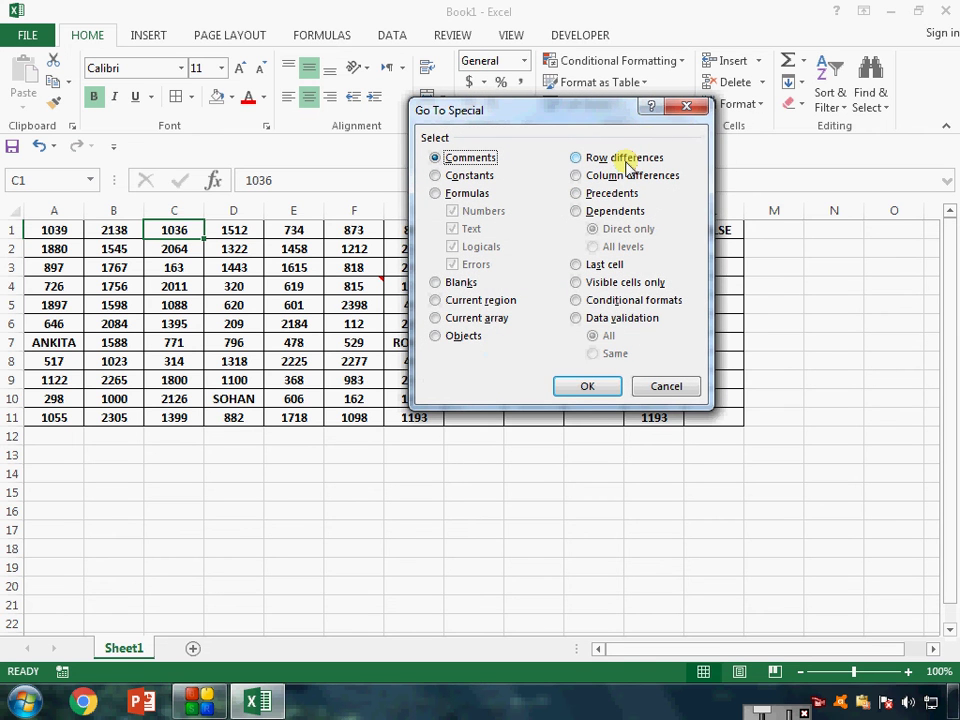
pyautogui.click(690, 108)
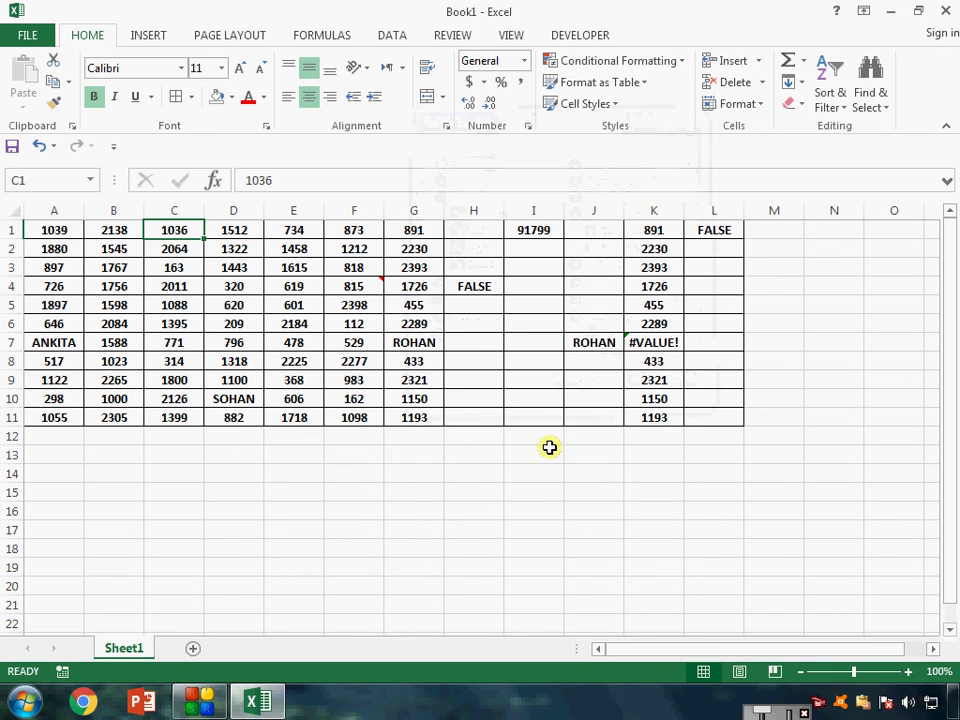
# Move the active cell past the data block to the empty cell R2
pyautogui.click(551, 448)
pyautogui.click(390, 559)
pyautogui.press('Right')
pyautogui.press('Right')
pyautogui.press('Right')
pyautogui.press('Up')
pyautogui.press('Up')
pyautogui.press('Up')
pyautogui.press('Up')
pyautogui.press('Up')
pyautogui.press('Up')
pyautogui.press('Up')
pyautogui.press('Up')
pyautogui.press('Up')
pyautogui.press('Up')
pyautogui.press('Up')
pyautogui.press('Up')
pyautogui.press('Up')
pyautogui.press('Up')
pyautogui.press('Up')
pyautogui.press('Up')
pyautogui.press('Up')
pyautogui.press('Up')
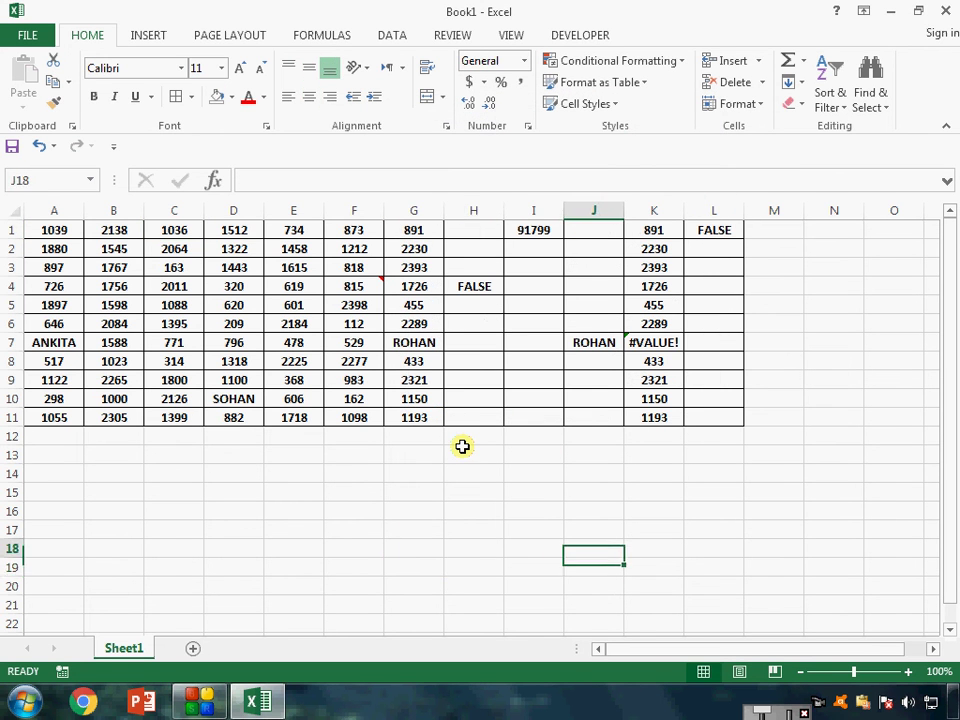
pyautogui.press('Right')
pyautogui.press('Right')
pyautogui.press('Right')
pyautogui.press('Right')
pyautogui.press('Right')
pyautogui.press('Right')
pyautogui.press('Right')
pyautogui.press('Right')
pyautogui.press('Right')
pyautogui.press('Right')
pyautogui.press('Right')
pyautogui.press('Right')
pyautogui.press('Right')
pyautogui.press('Right')
pyautogui.press('Right')
pyautogui.press('Right')
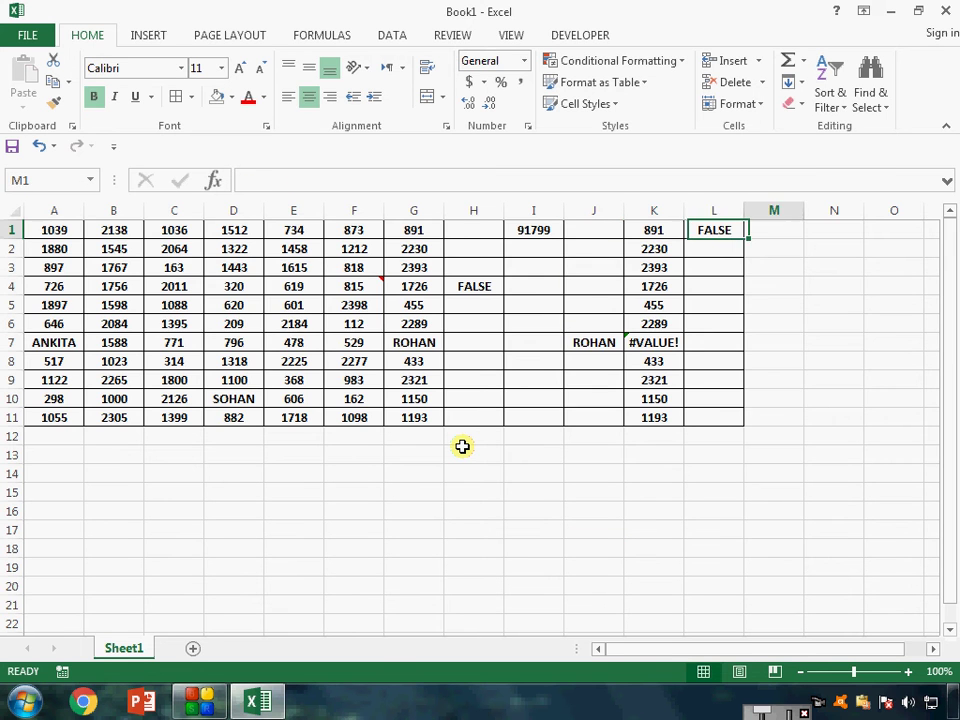
pyautogui.press('Left')
pyautogui.press('Left')
pyautogui.press('Left')
pyautogui.press('Left')
pyautogui.press('Left')
pyautogui.press('Left')
pyautogui.press('Left')
pyautogui.press('Left')
pyautogui.press('Left')
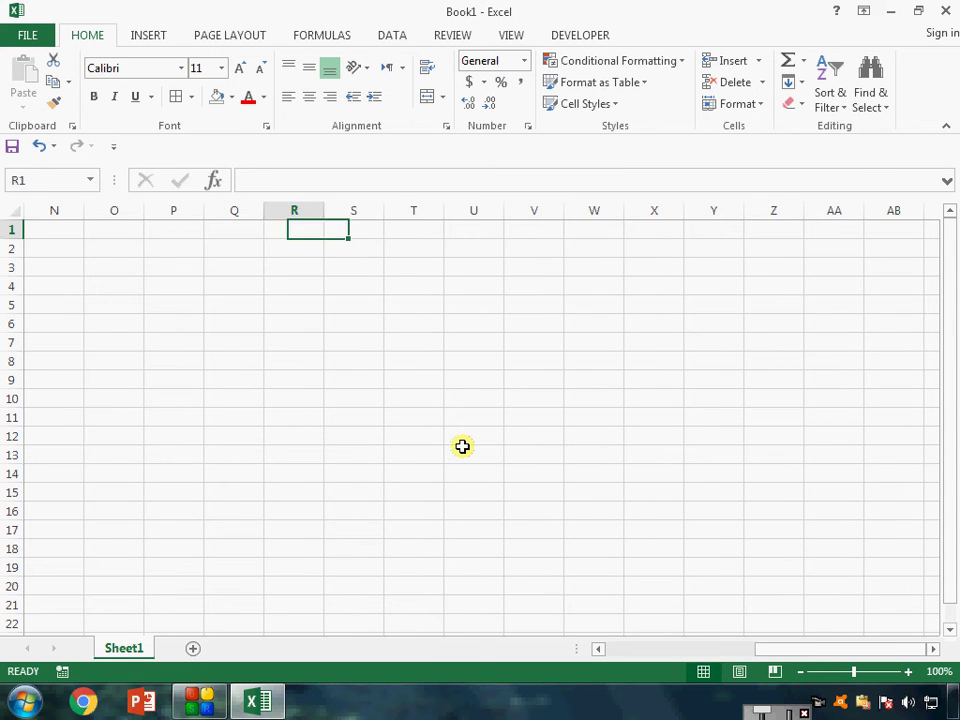
pyautogui.press('Right')
pyautogui.press('Down')
pyautogui.write('12')
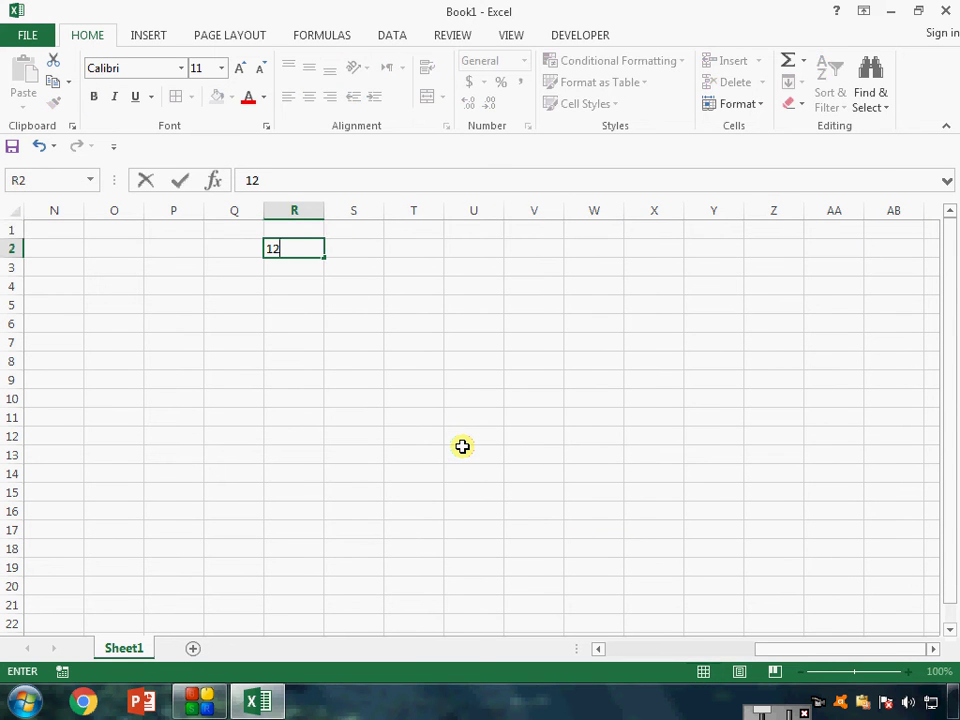
pyautogui.press('Right')
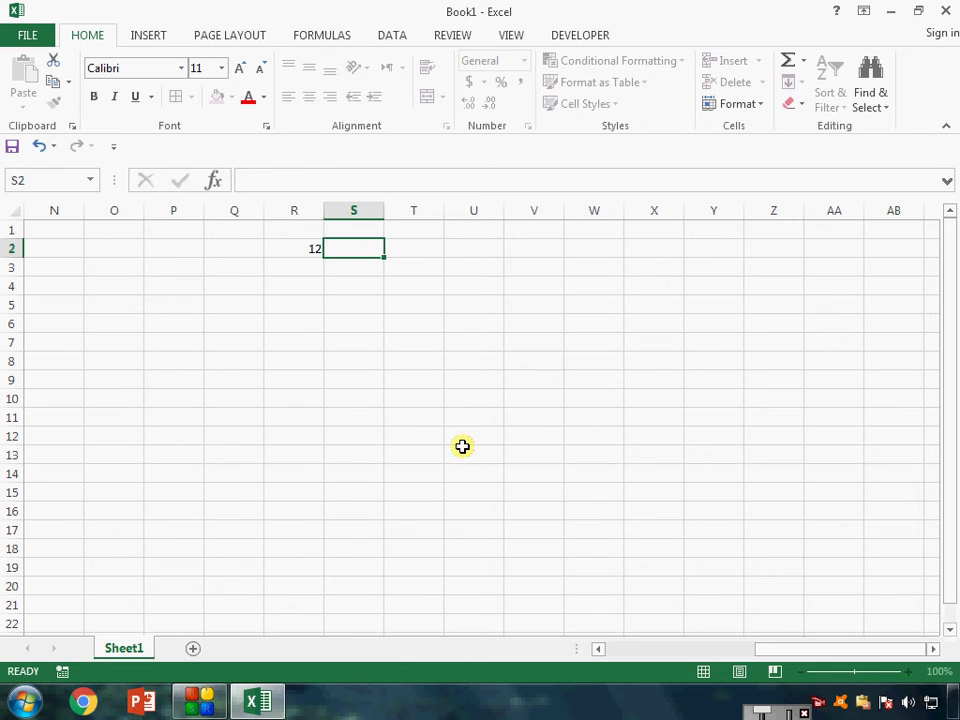
pyautogui.press('Left')
pyautogui.press('BackSpace')
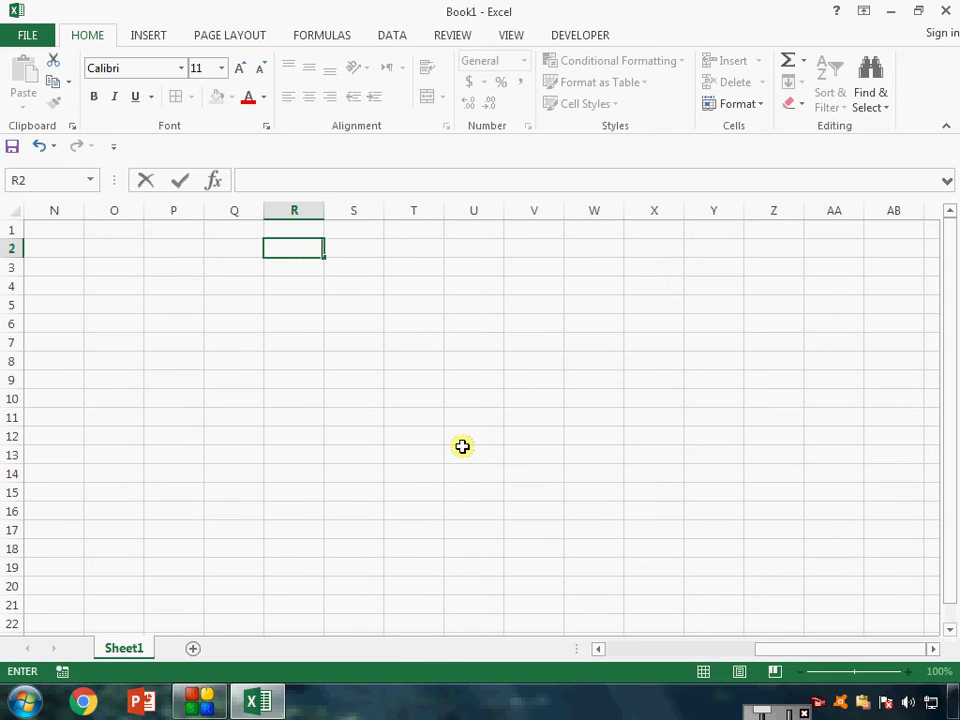
pyautogui.click(200, 700)
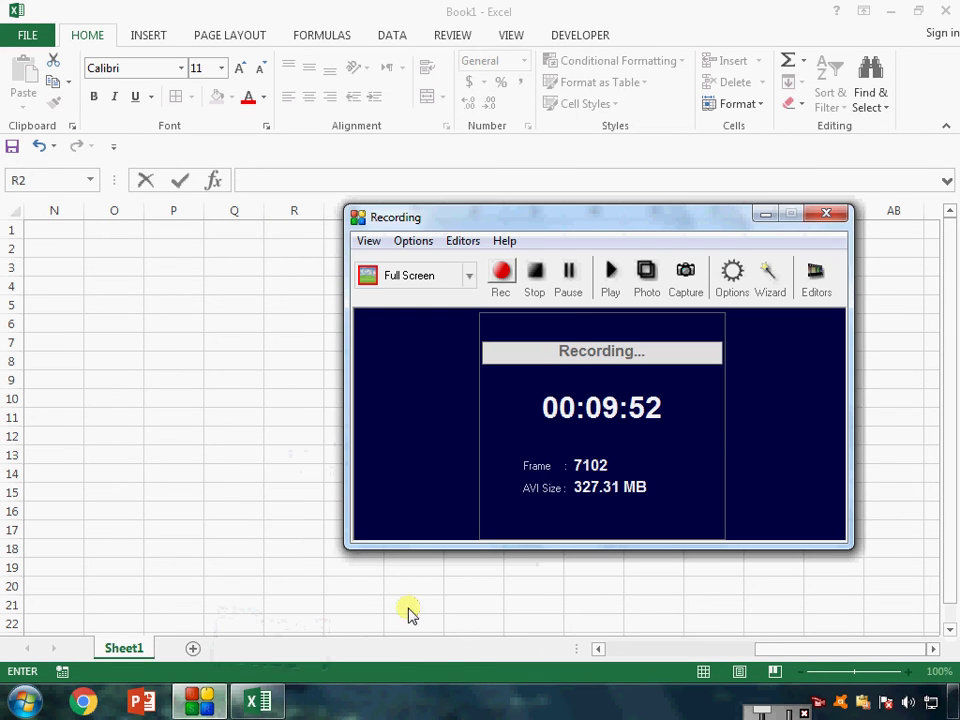
pyautogui.click(572, 274)
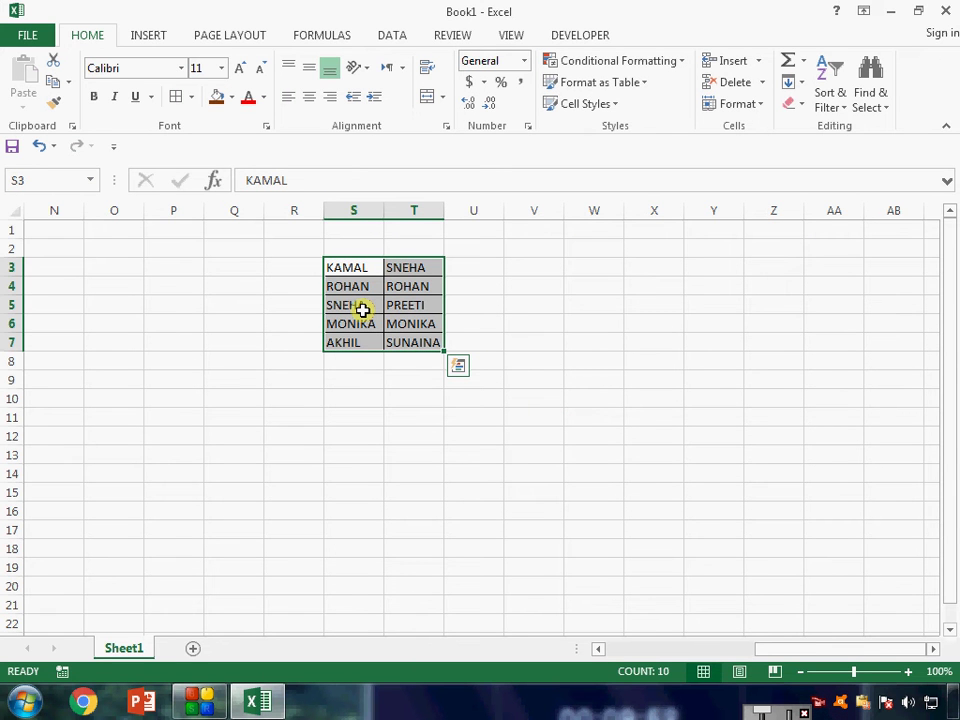
# Select the row differences of the two-column name list S3:T7 with Go To Special
pyautogui.click(355, 268)
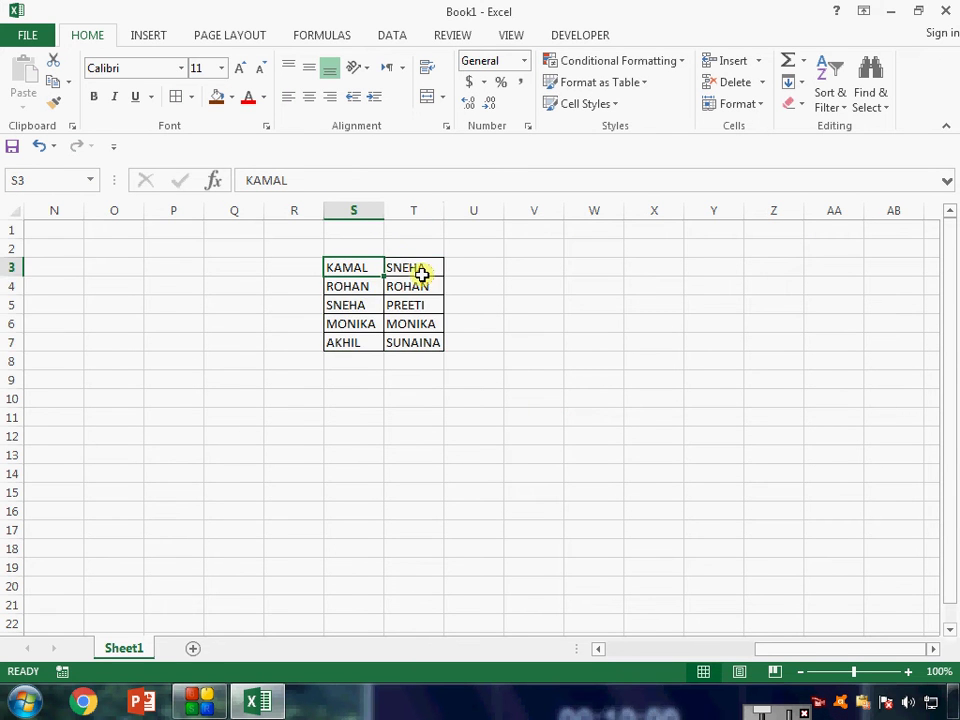
pyautogui.click(418, 269)
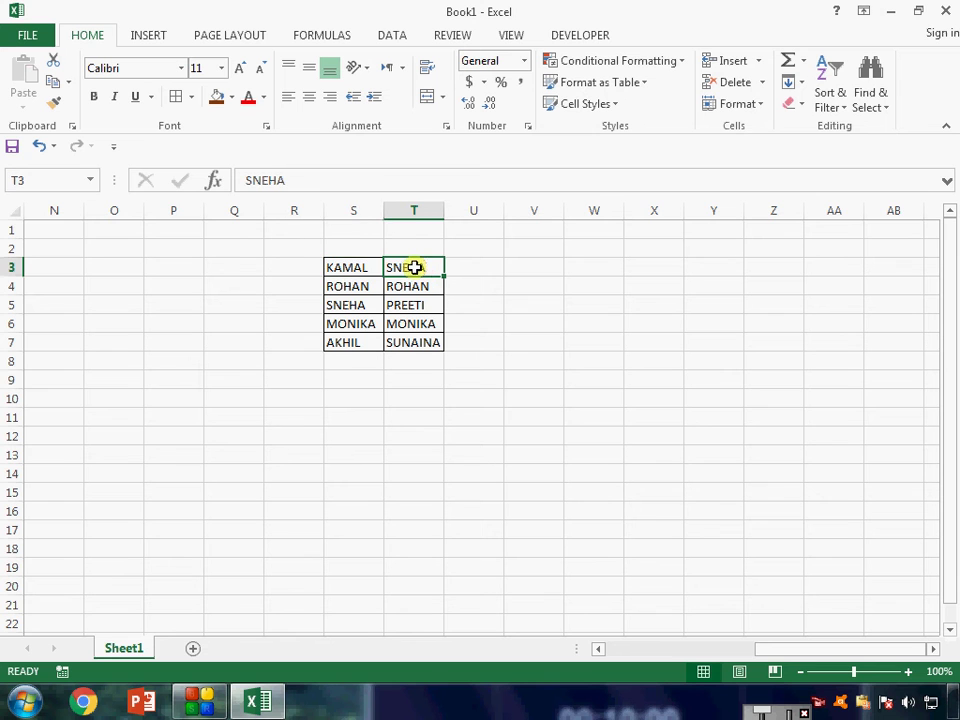
pyautogui.click(363, 270)
pyautogui.click(413, 266)
pyautogui.click(366, 288)
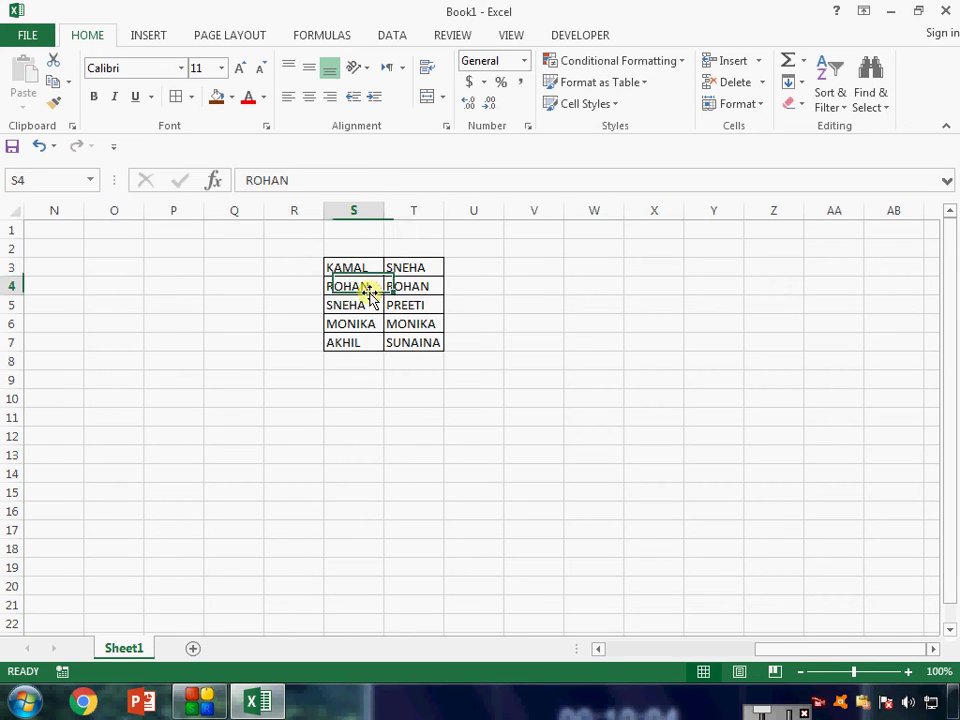
pyautogui.moveTo(360, 272); pyautogui.dragTo(414, 342)
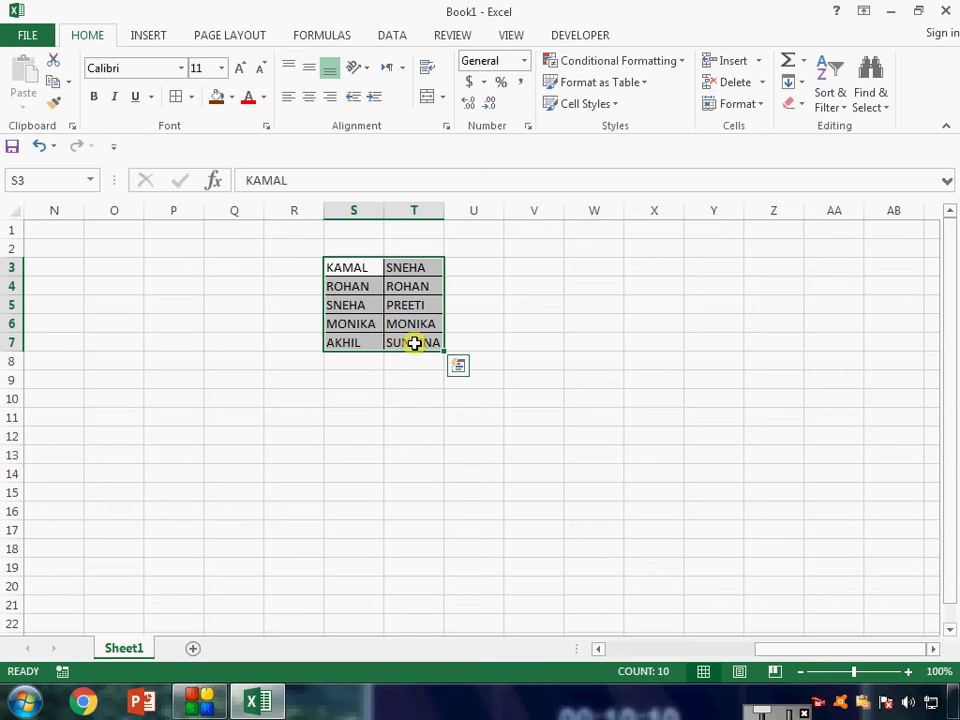
pyautogui.click(874, 88)
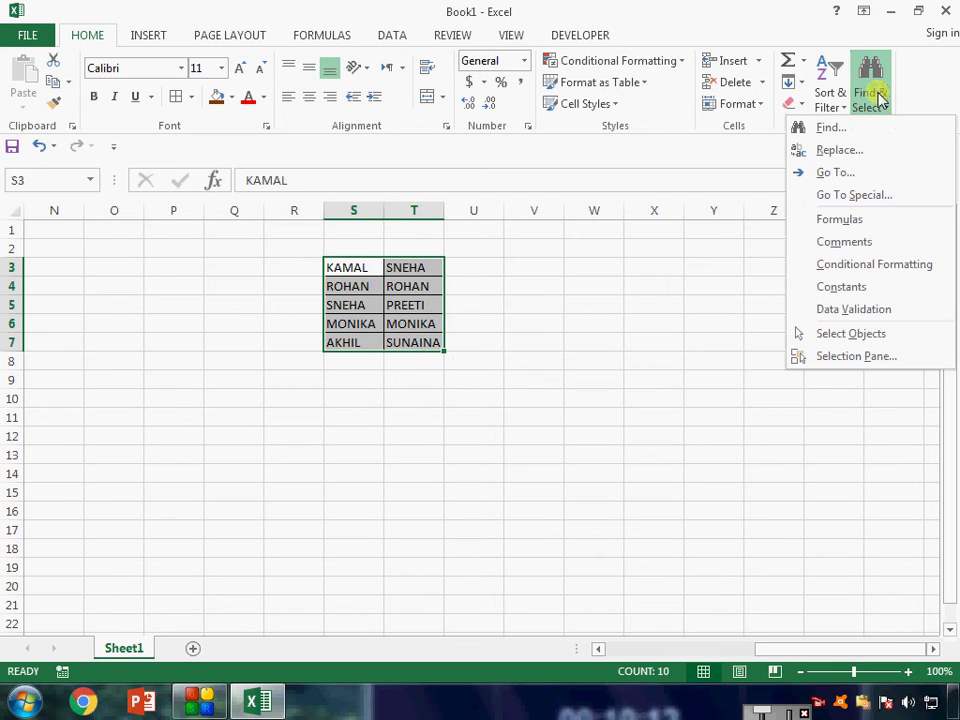
pyautogui.click(878, 200)
pyautogui.click(632, 159)
pyautogui.click(613, 388)
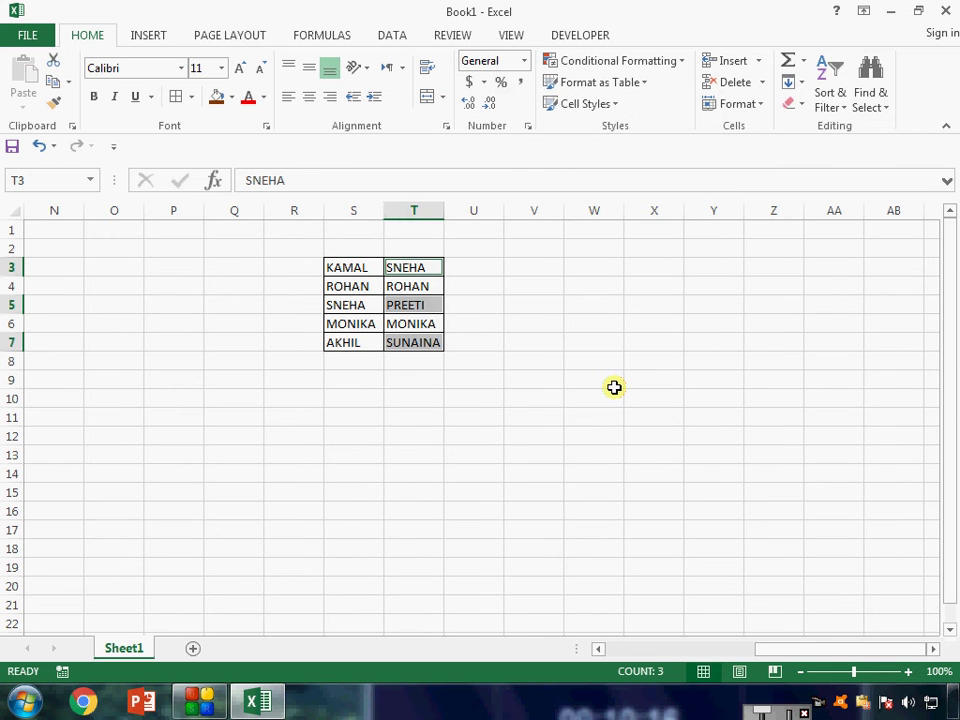
# Fill the selected differing cells T3, T5 and T7 with green
pyautogui.click(231, 97)
pyautogui.click(283, 243)
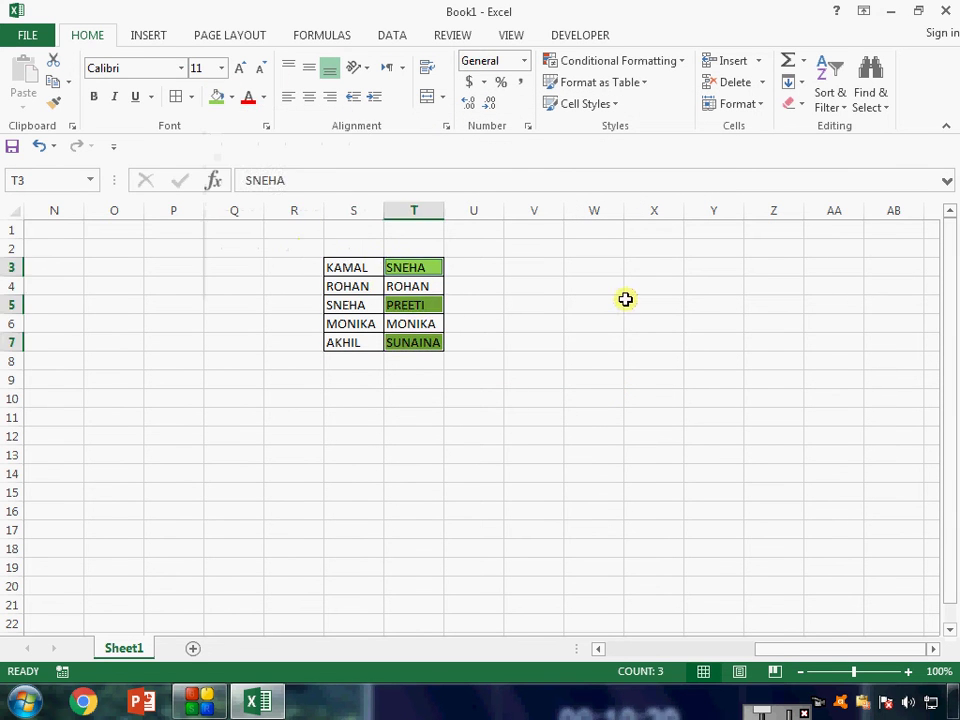
pyautogui.click(645, 304)
# Compare the highlighted and unhighlighted cells in T3:T7 with their counterparts in column S
pyautogui.click(345, 268)
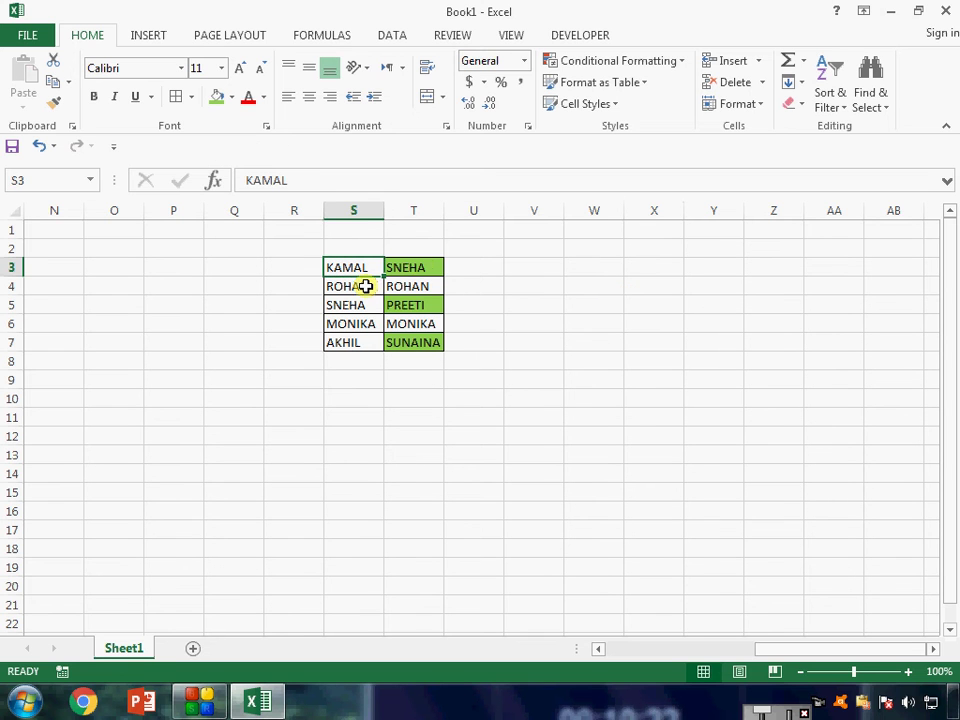
pyautogui.click(420, 265)
pyautogui.click(370, 284)
pyautogui.click(414, 285)
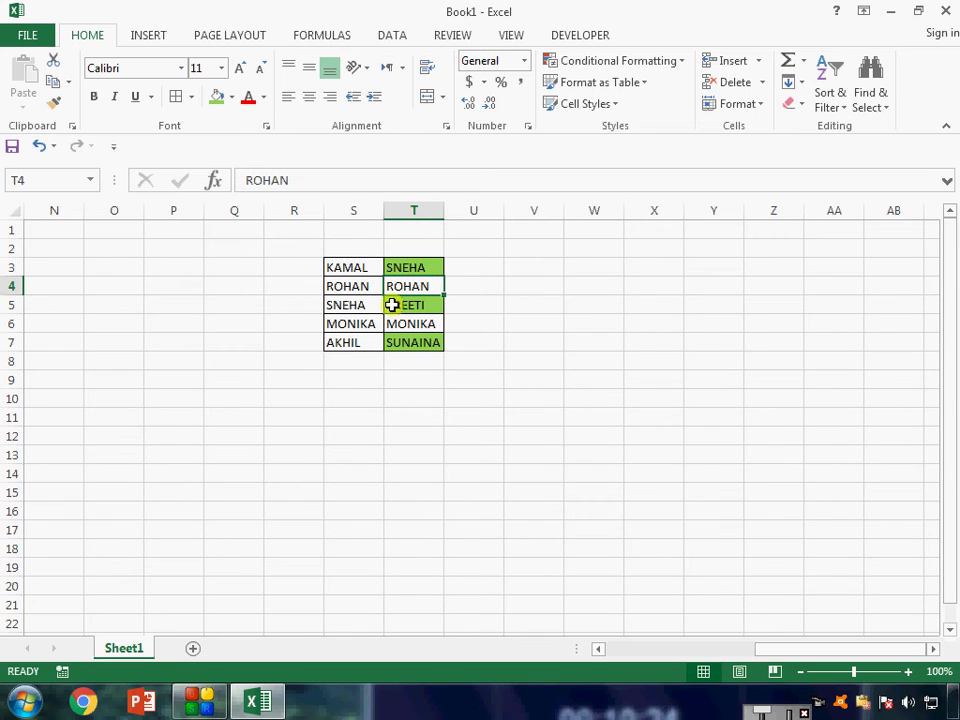
pyautogui.click(356, 326)
pyautogui.click(414, 324)
pyautogui.moveTo(416, 271); pyautogui.dragTo(416, 356)
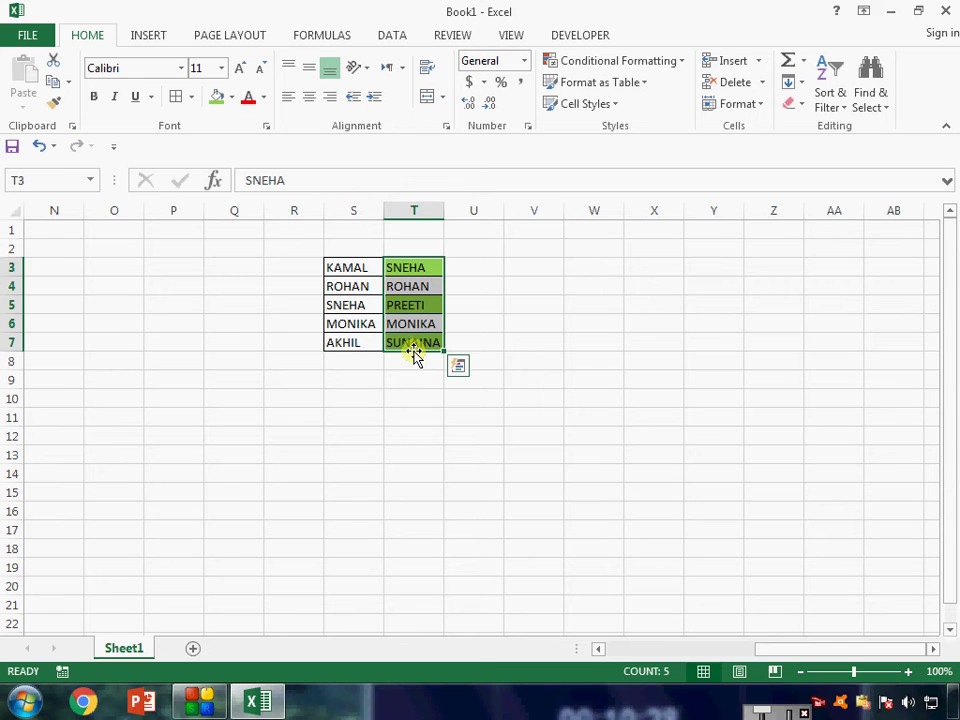
# Enter the comparison formula =S3=T3 in V3 and fill it down to V7
pyautogui.press('Right')
pyautogui.press('Right')
pyautogui.write('=')
pyautogui.press('Left')
pyautogui.press('Left')
pyautogui.press('Left')
pyautogui.write('=')
pyautogui.press('Left')
pyautogui.press('Left')
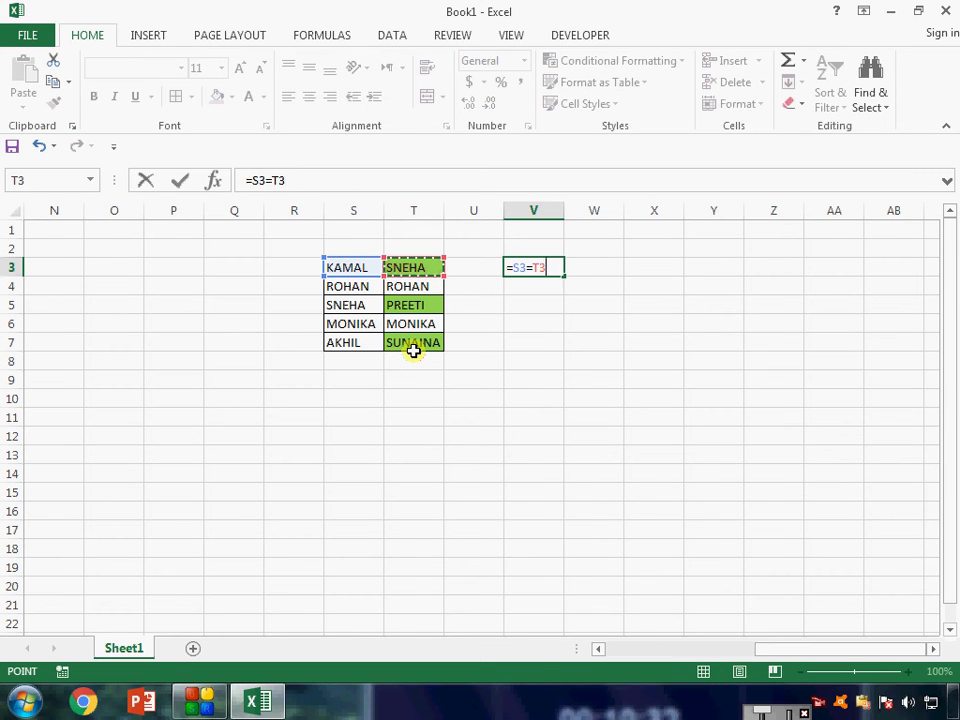
pyautogui.press('Return')
pyautogui.click(553, 268)
pyautogui.moveTo(564, 276); pyautogui.dragTo(564, 353)
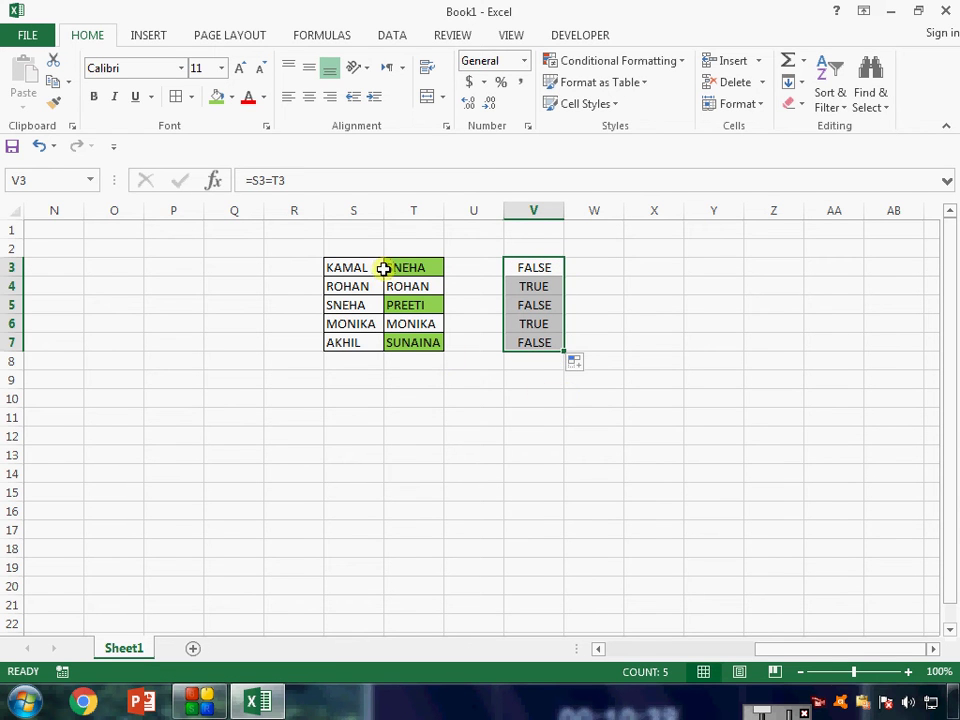
# Clear the comparison formulas from V3:V7 and return to T3
pyautogui.press('Delete')
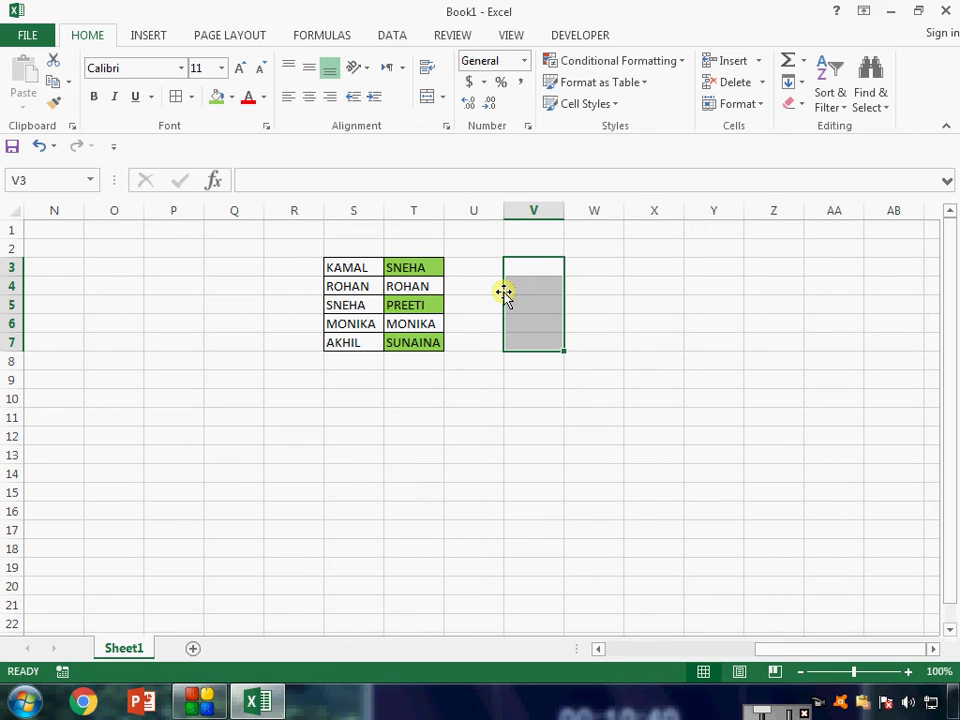
pyautogui.press('Right')
pyautogui.press('Left')
pyautogui.press('Left')
pyautogui.press('Left')
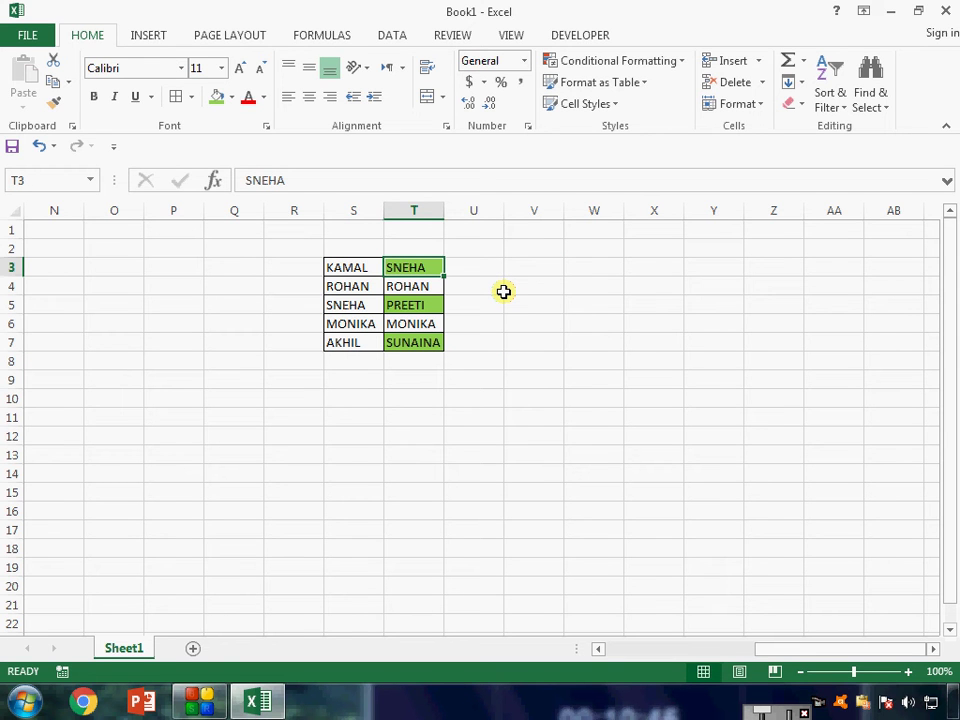
# Review the Go To Special options for the name list S3:T7 and close the dialog without applying one
pyautogui.click(360, 286)
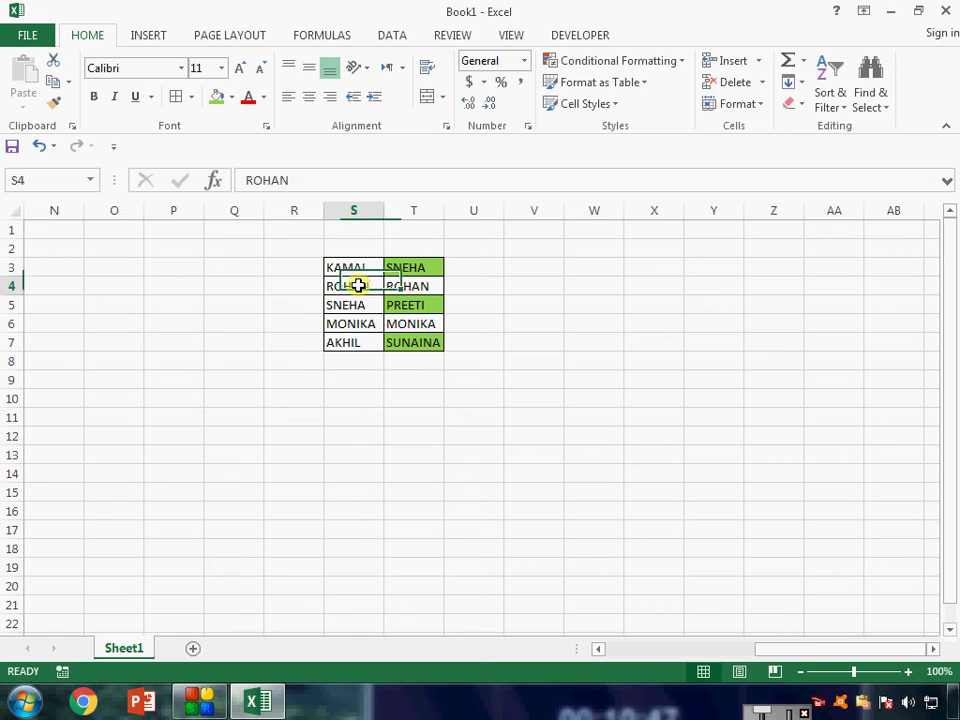
pyautogui.click(412, 288)
pyautogui.moveTo(352, 268); pyautogui.dragTo(423, 344)
pyautogui.press('F5')
pyautogui.click(458, 358)
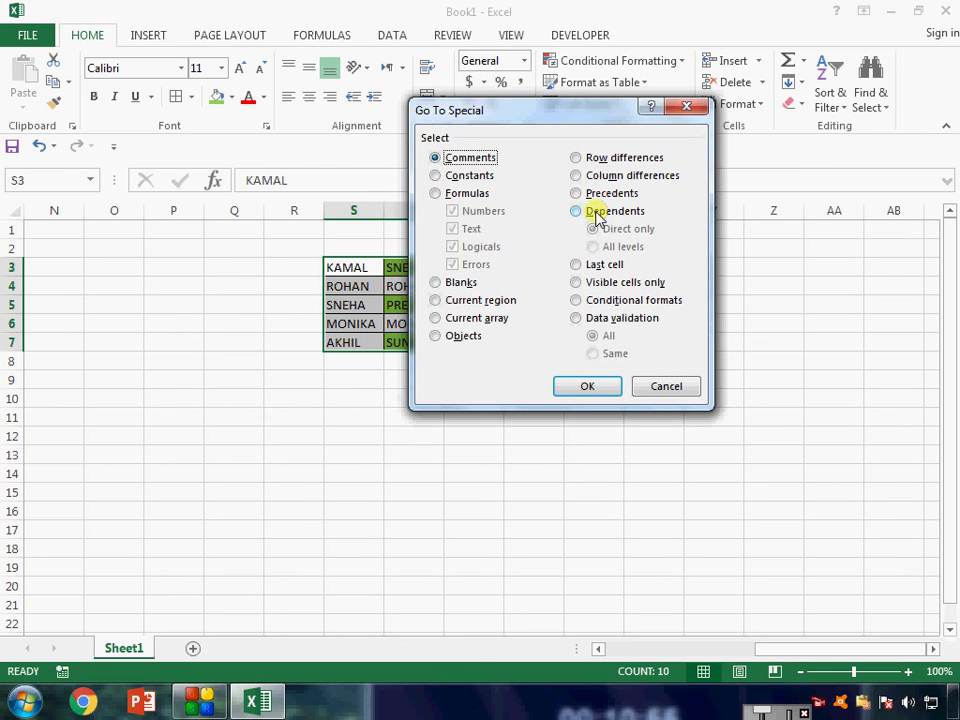
pyautogui.click(689, 108)
# Enter a rising diagonal of numbers below the name list: 12 in Q18, 45 in R17, 88 in S16 and 99 in T15
pyautogui.click(414, 491)
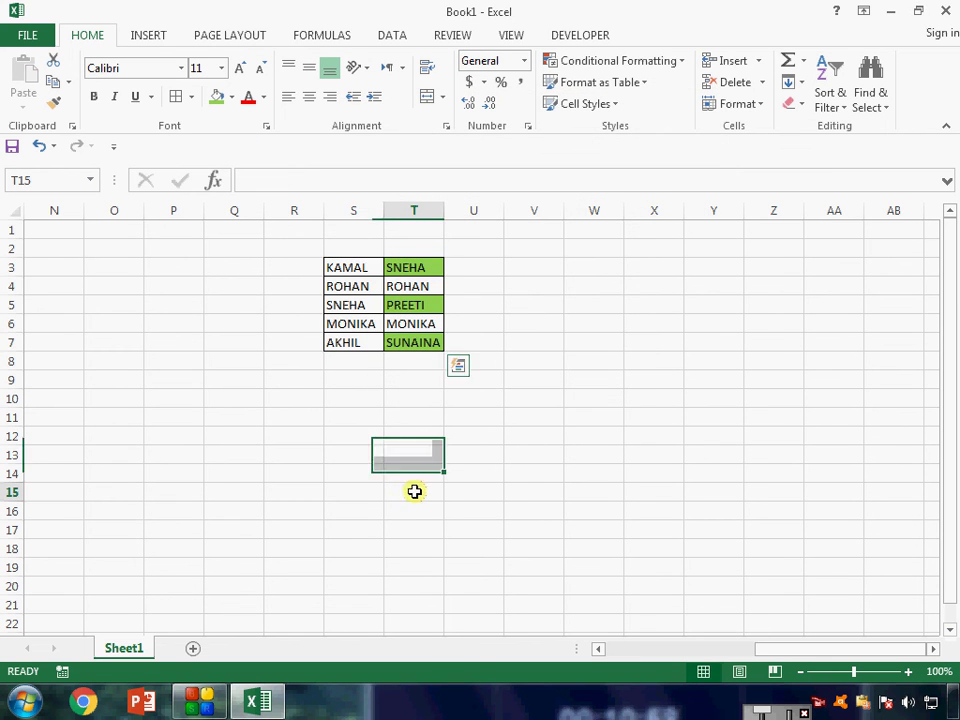
pyautogui.scroll(-4, 417, 451)
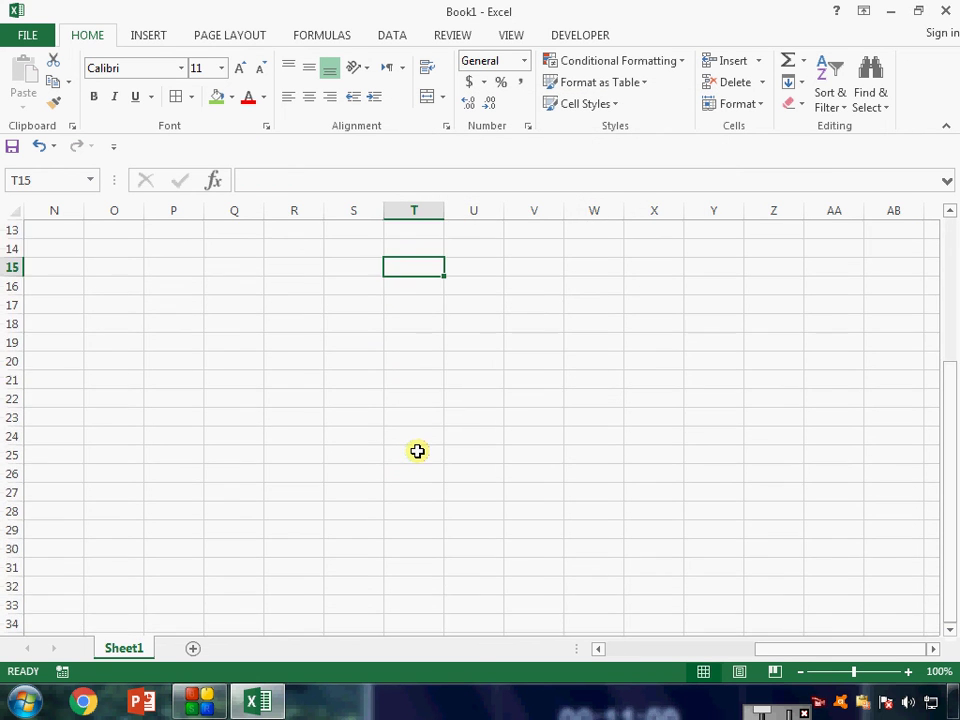
pyautogui.scroll(3, 417, 451)
pyautogui.click(285, 482)
pyautogui.click(246, 487)
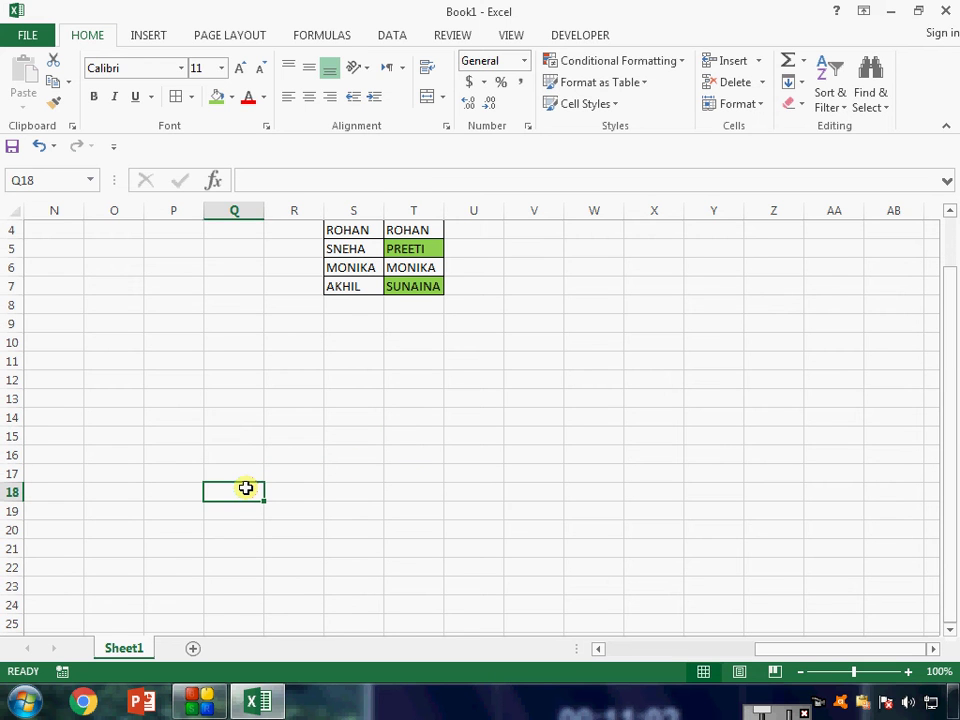
pyautogui.press('Right')
pyautogui.press('Up')
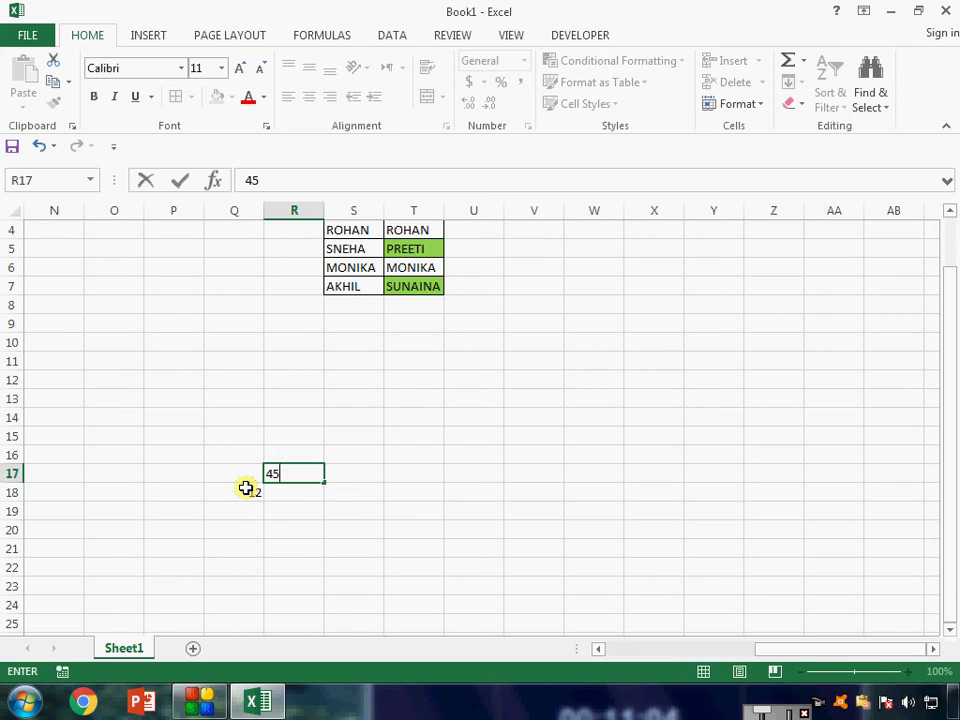
pyautogui.write('45')
pyautogui.press('Right')
pyautogui.press('Up')
pyautogui.write('88')
pyautogui.press('Right')
pyautogui.press('Up')
pyautogui.write('99')
pyautogui.press('Right')
pyautogui.press('Down')
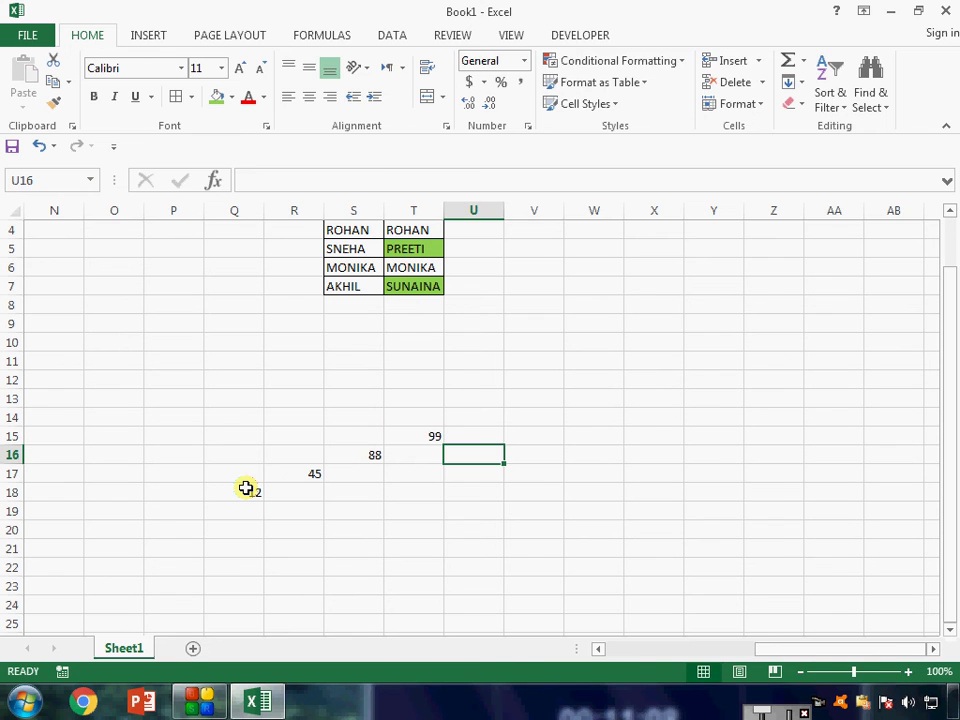
# Continue with a falling diagonal of numbers: 63 in U16, 48 in V17 and 89 in W18
pyautogui.write('63')
pyautogui.press('Right')
pyautogui.press('Down')
pyautogui.write('4')
pyautogui.press('Right')
pyautogui.press('Down')
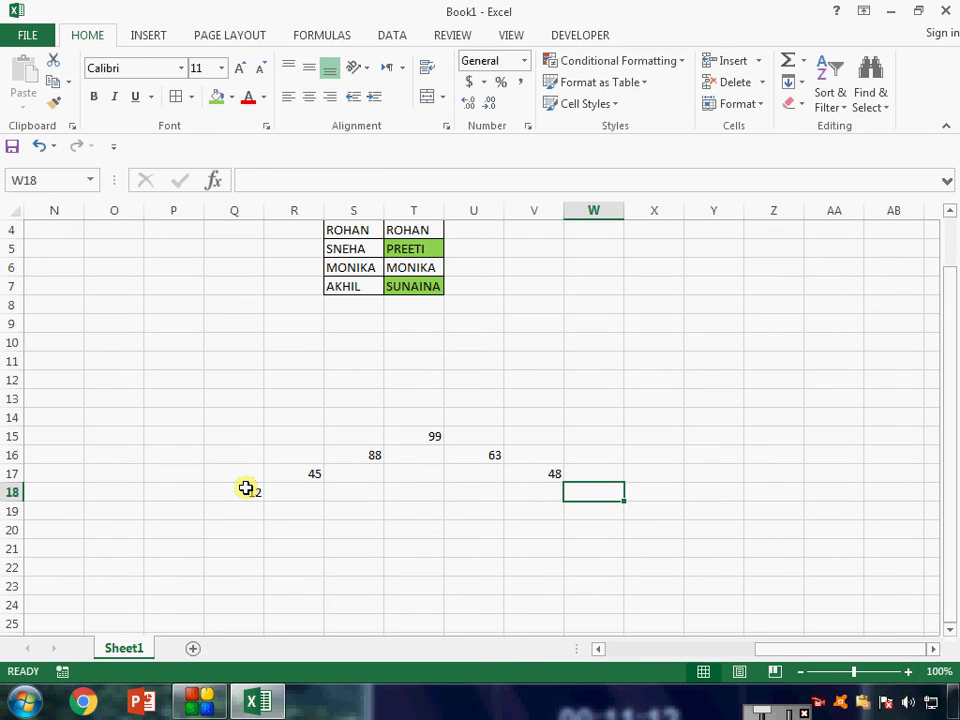
pyautogui.write('89')
pyautogui.click(242, 546)
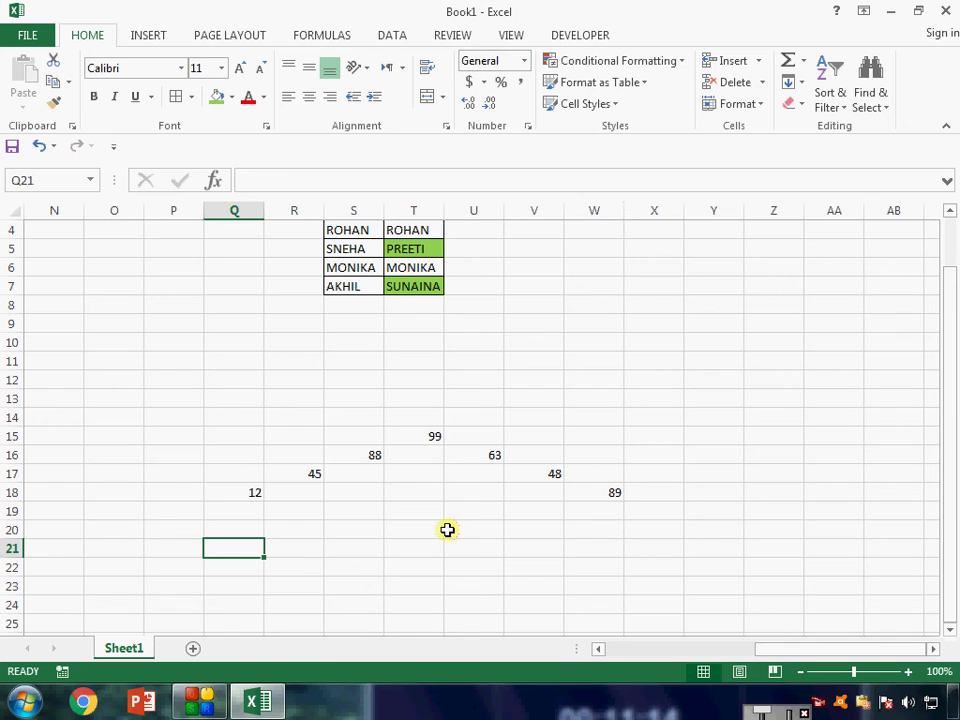
# Sum the seven scattered numbers in T20 with =SUM(Q18,R17,S16,T15,U16,V17,W18)
pyautogui.click(436, 530)
pyautogui.write('=SUM(')
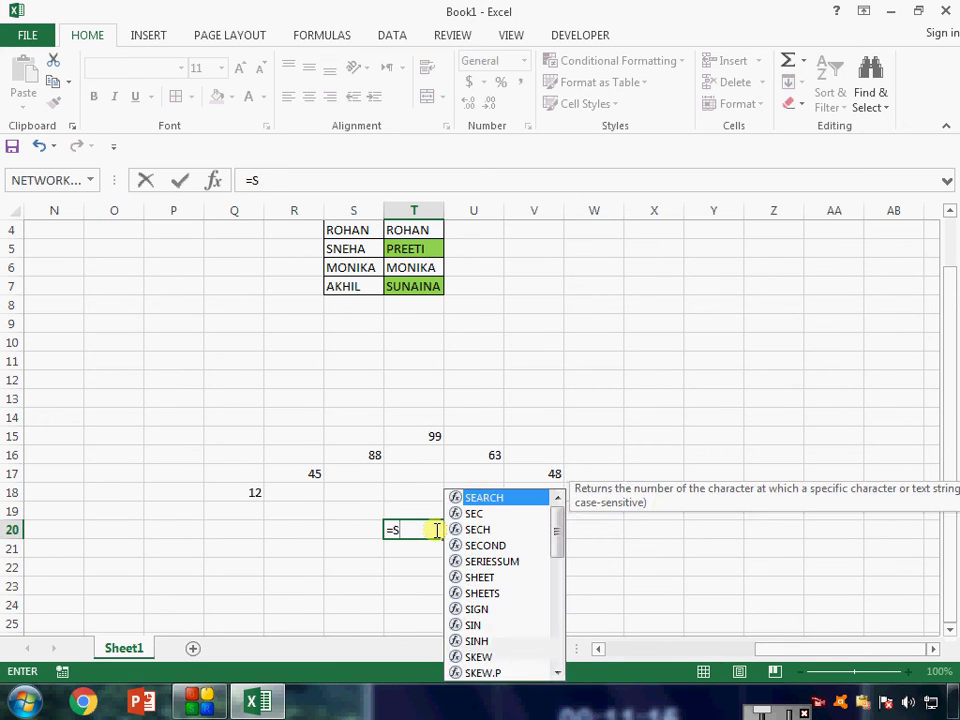
pyautogui.click(236, 490)
pyautogui.write(',')
pyautogui.click(318, 474)
pyautogui.write(',')
pyautogui.click(376, 456)
pyautogui.write(',')
pyautogui.click(421, 436)
pyautogui.write(',')
pyautogui.click(480, 456)
pyautogui.write(',')
pyautogui.click(540, 474)
pyautogui.write(',')
pyautogui.click(600, 487)
pyautogui.press('Return')
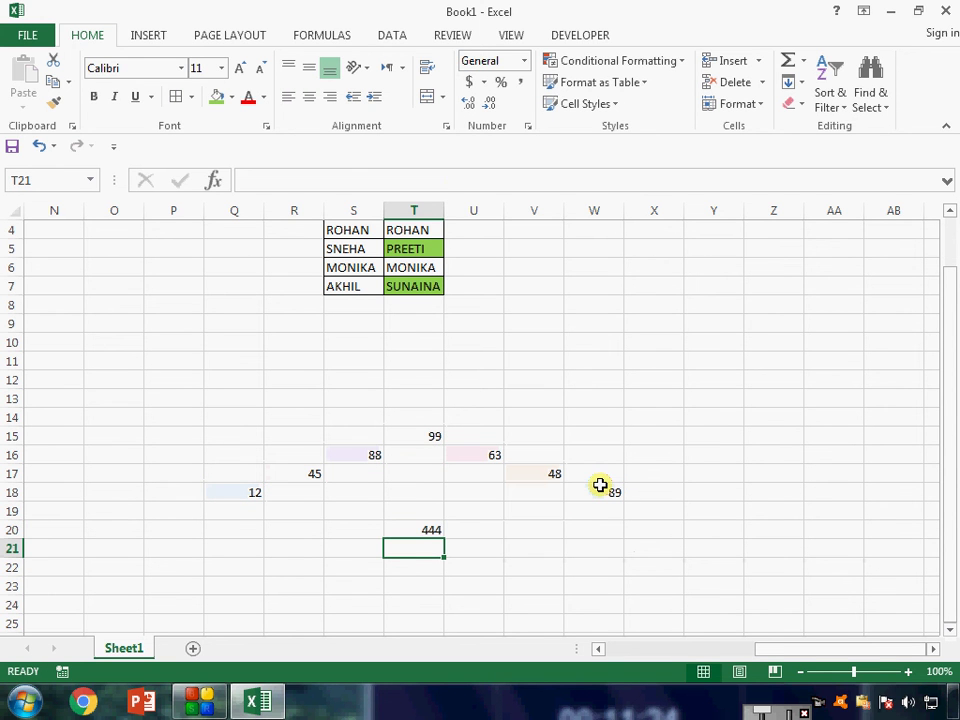
# Trace the precedents of the SUM formula in T20 and remove the arrows
pyautogui.click(434, 533)
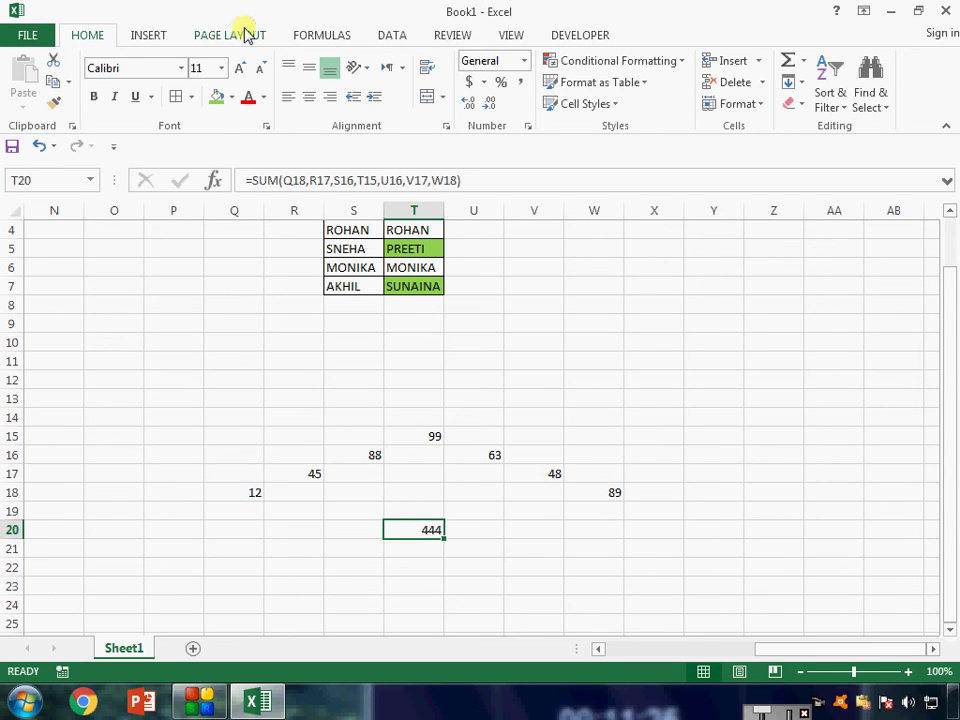
pyautogui.click(322, 36)
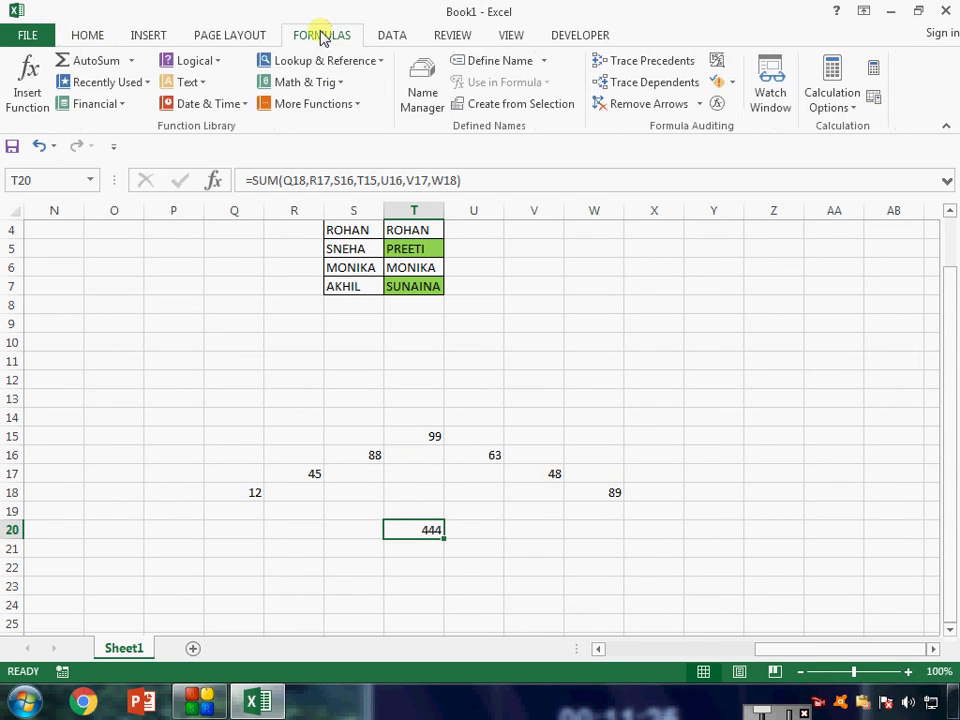
pyautogui.click(671, 70)
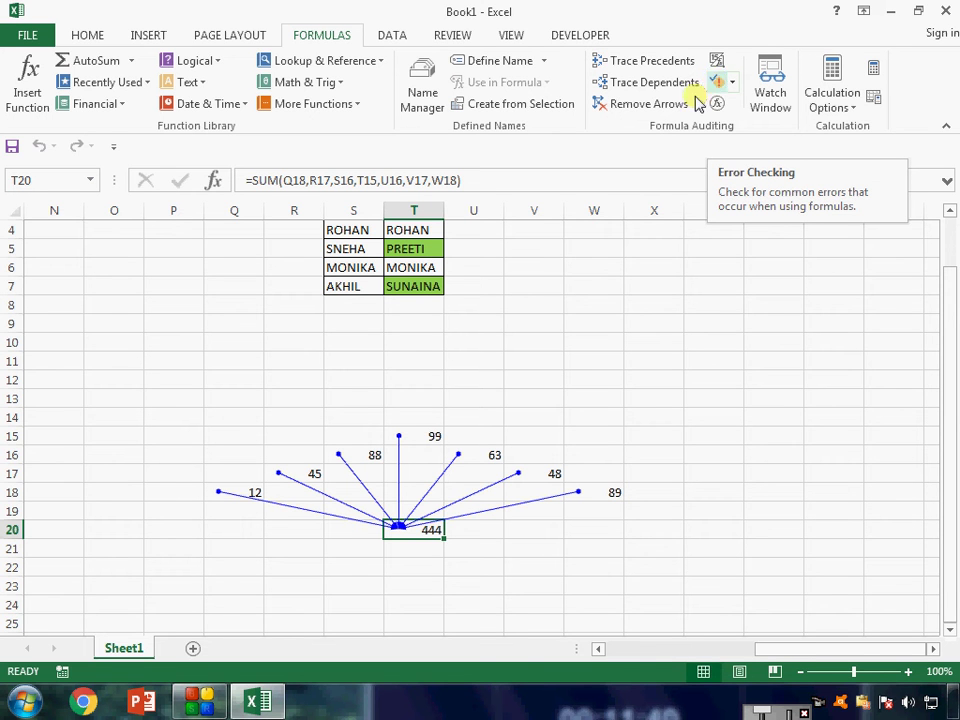
pyautogui.click(668, 105)
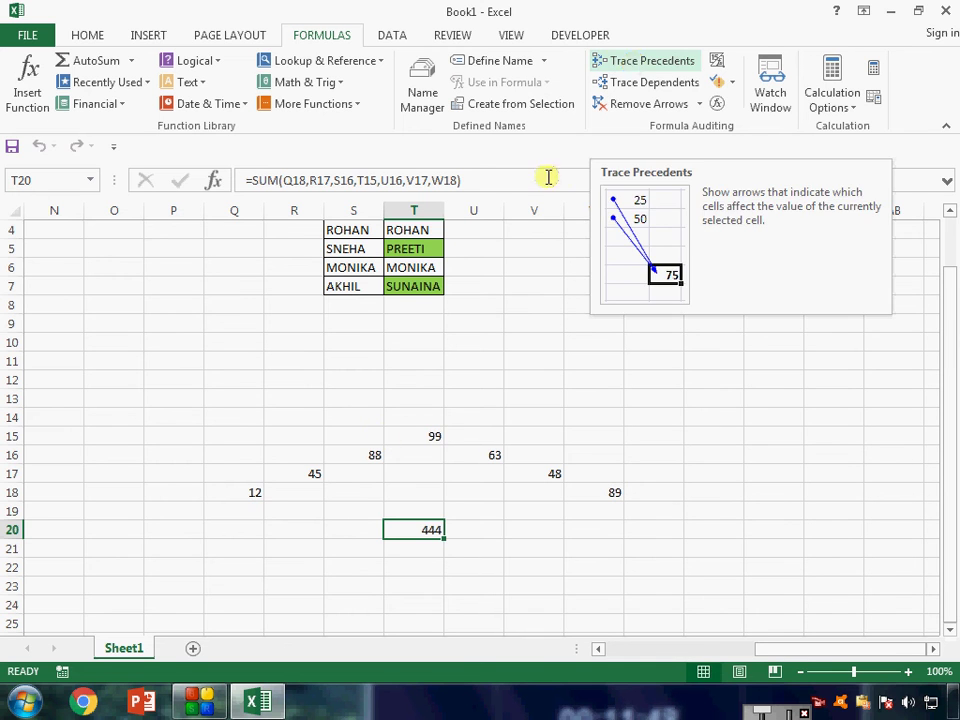
# Select T15, return to total cell T20, show its precedent arrows again and clear them
pyautogui.click(436, 451)
pyautogui.click(435, 437)
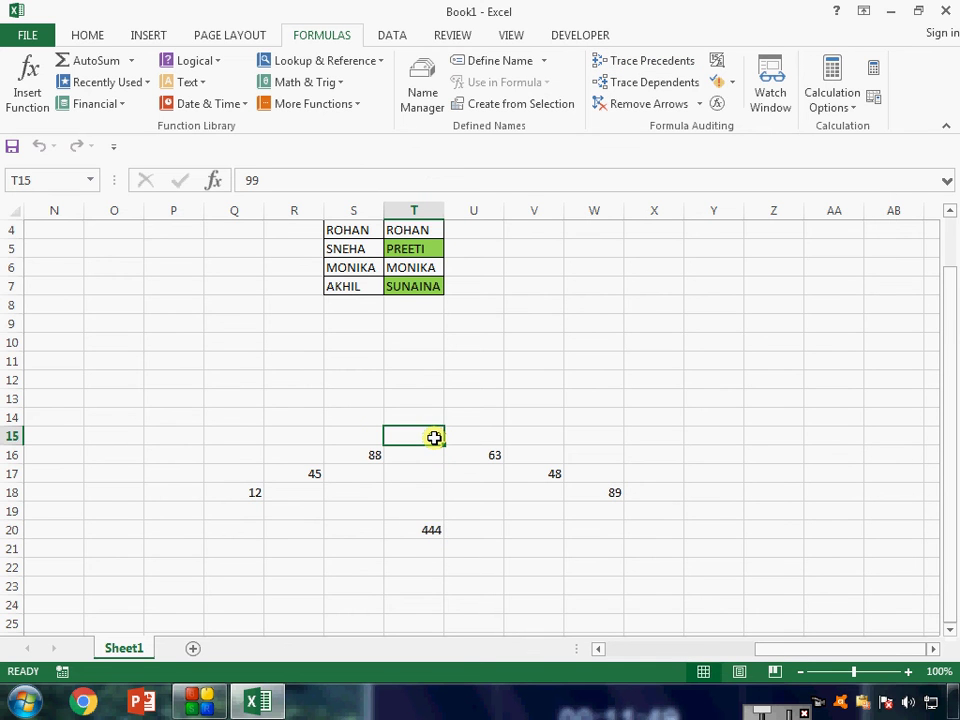
pyautogui.click(432, 534)
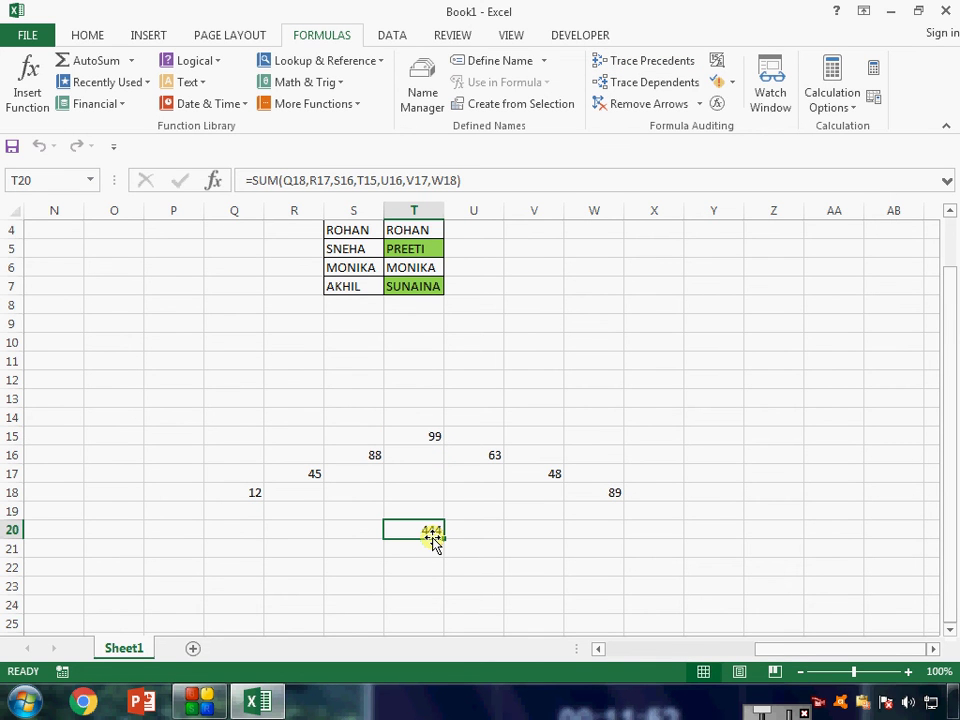
pyautogui.click(638, 64)
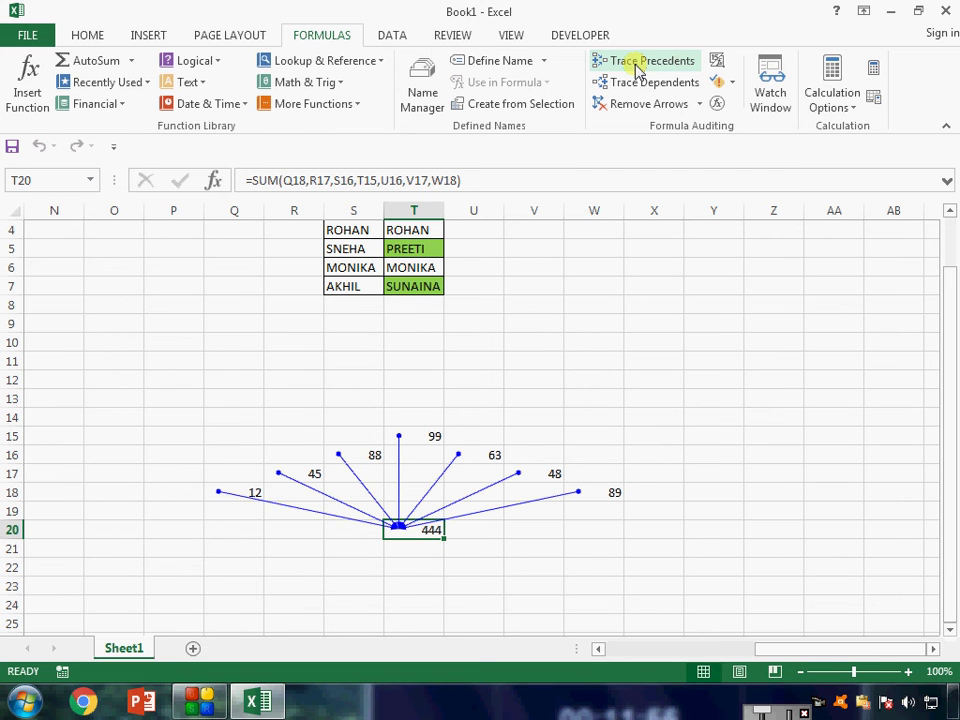
pyautogui.click(636, 106)
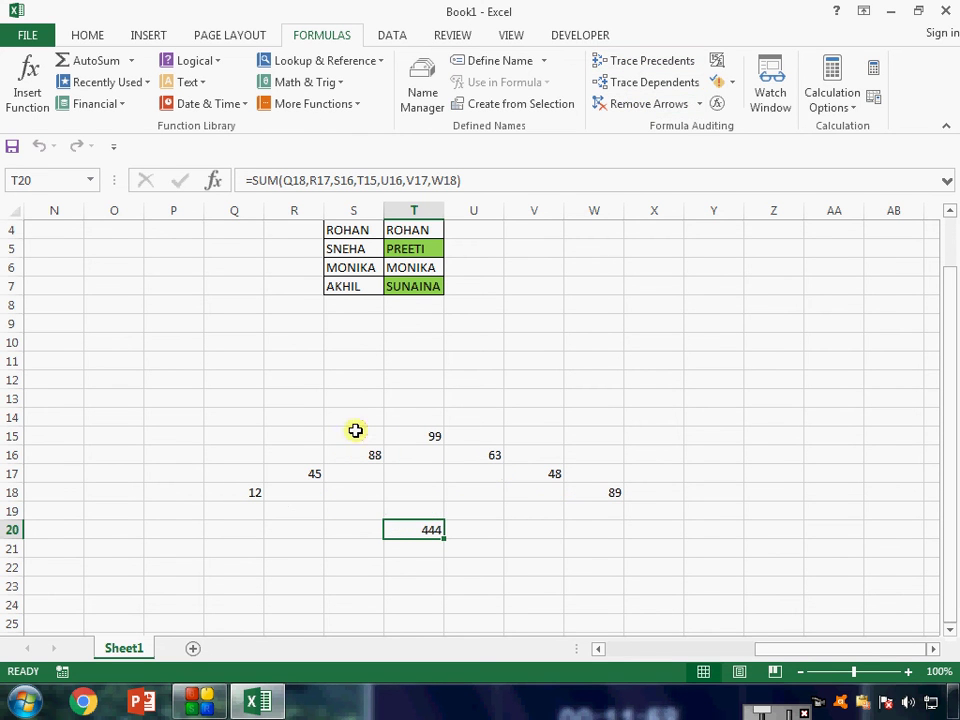
# Trace the dependents of S16, T15, U16, V17 and W18 one after another
pyautogui.click(363, 453)
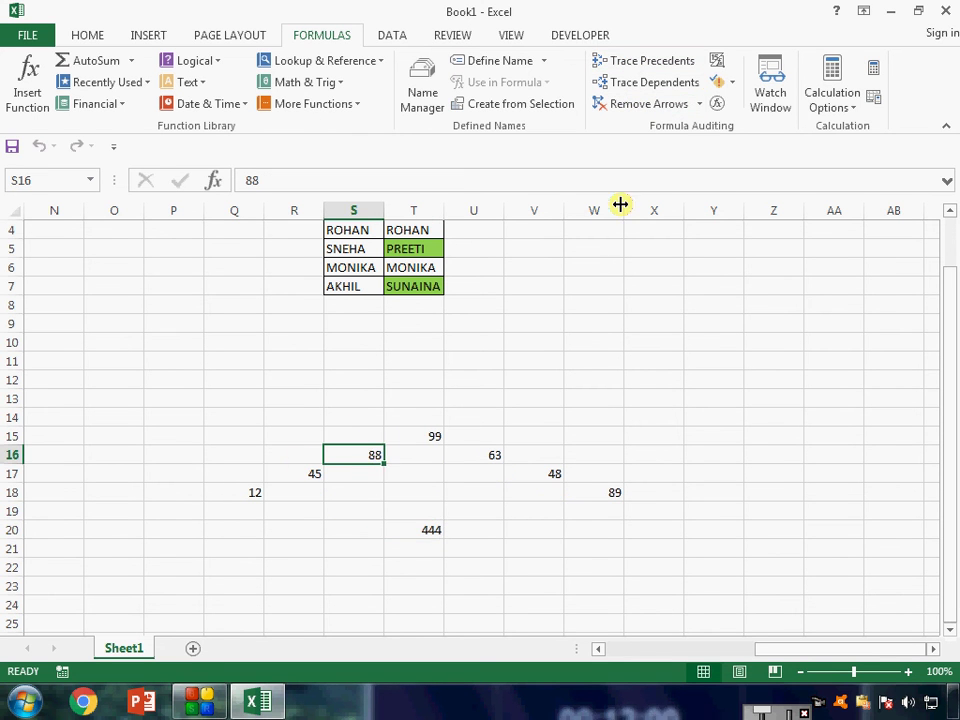
pyautogui.click(662, 88)
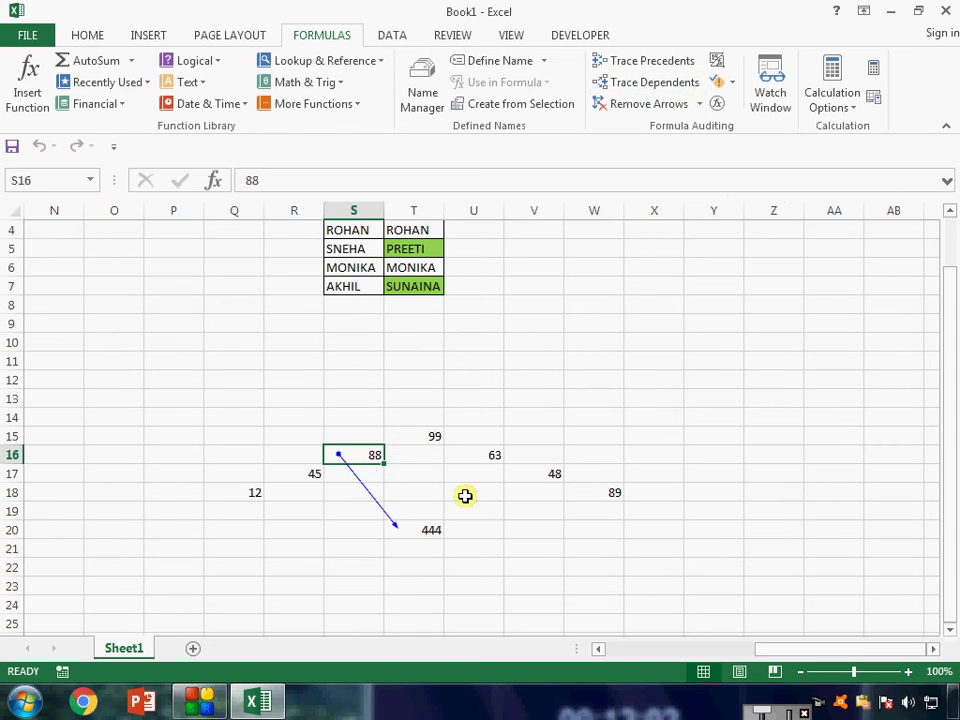
pyautogui.click(413, 438)
pyautogui.click(640, 88)
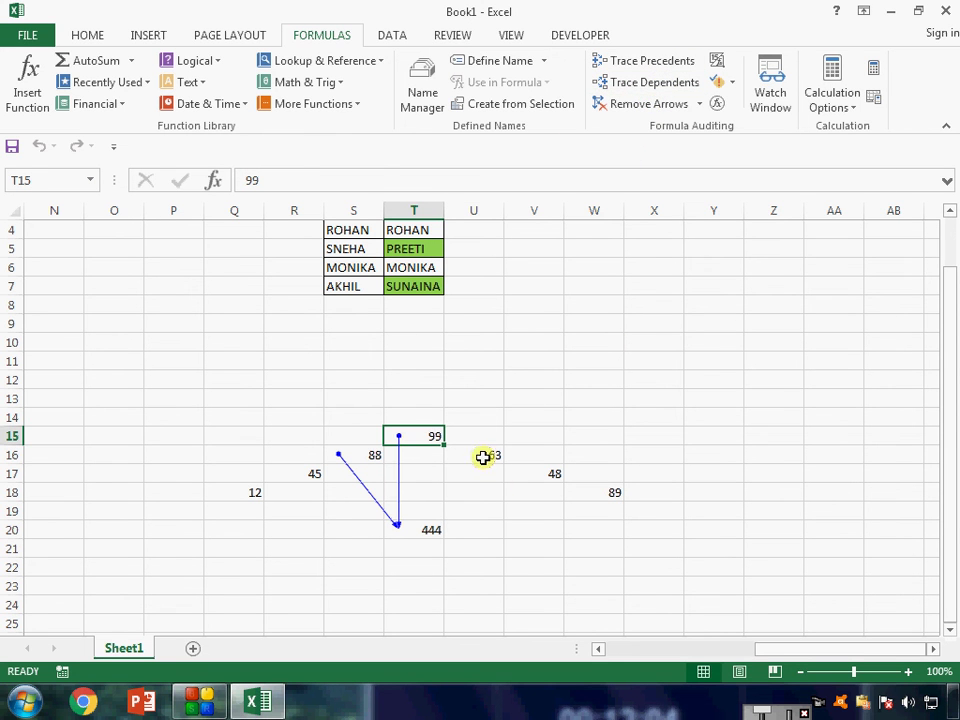
pyautogui.click(484, 456)
pyautogui.click(643, 88)
pyautogui.click(542, 472)
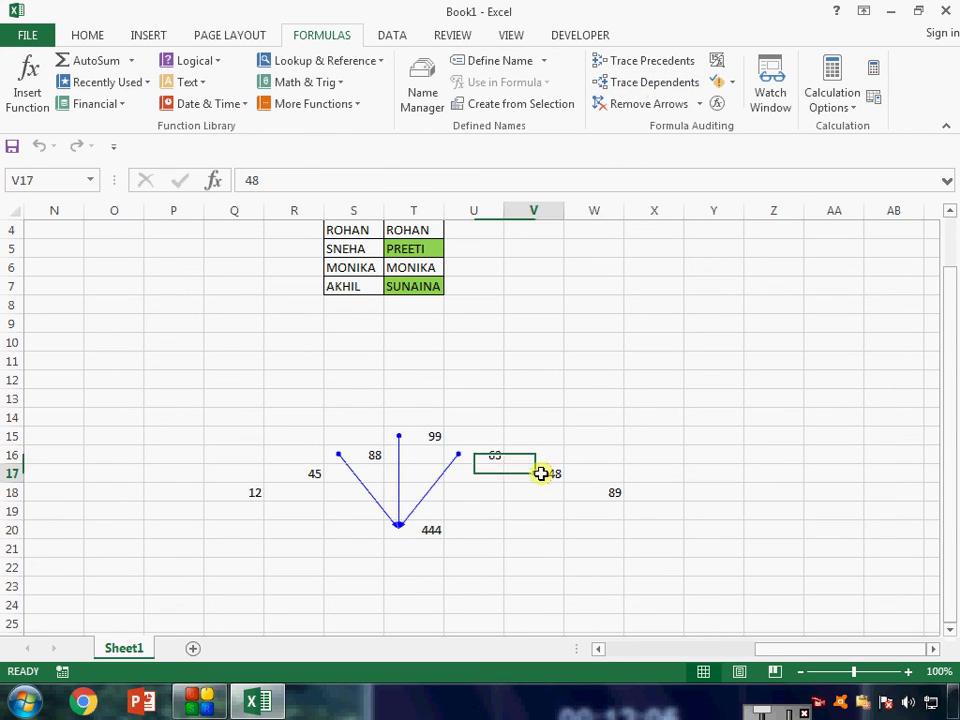
pyautogui.click(656, 82)
pyautogui.click(613, 493)
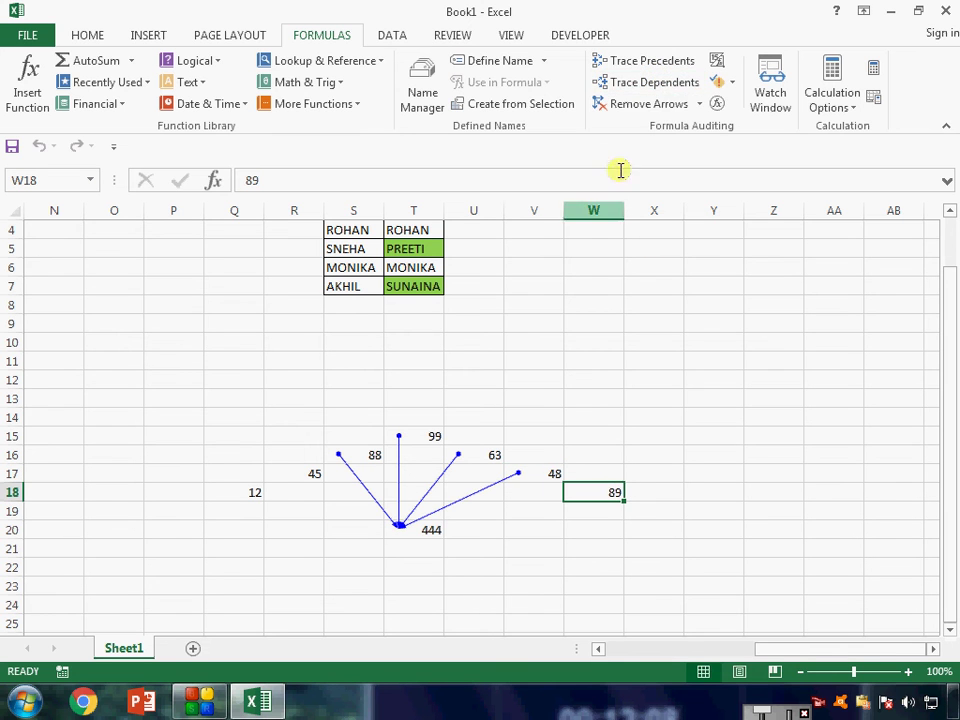
pyautogui.click(636, 84)
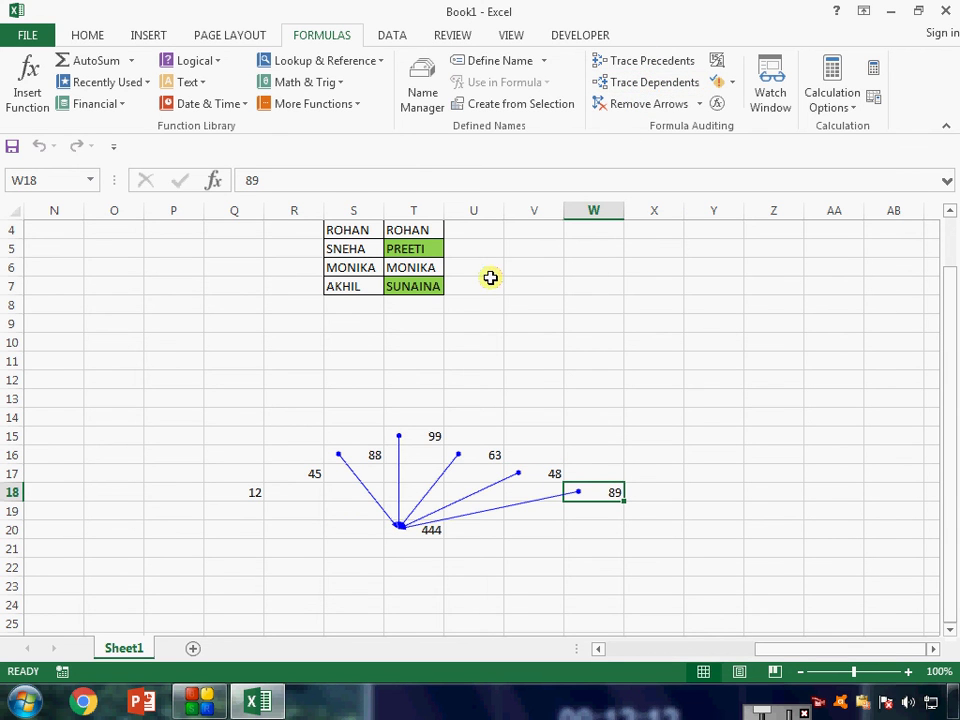
# Trace the dependents of R17 and Q18, and remove all tracer arrows
pyautogui.click(309, 475)
pyautogui.click(655, 82)
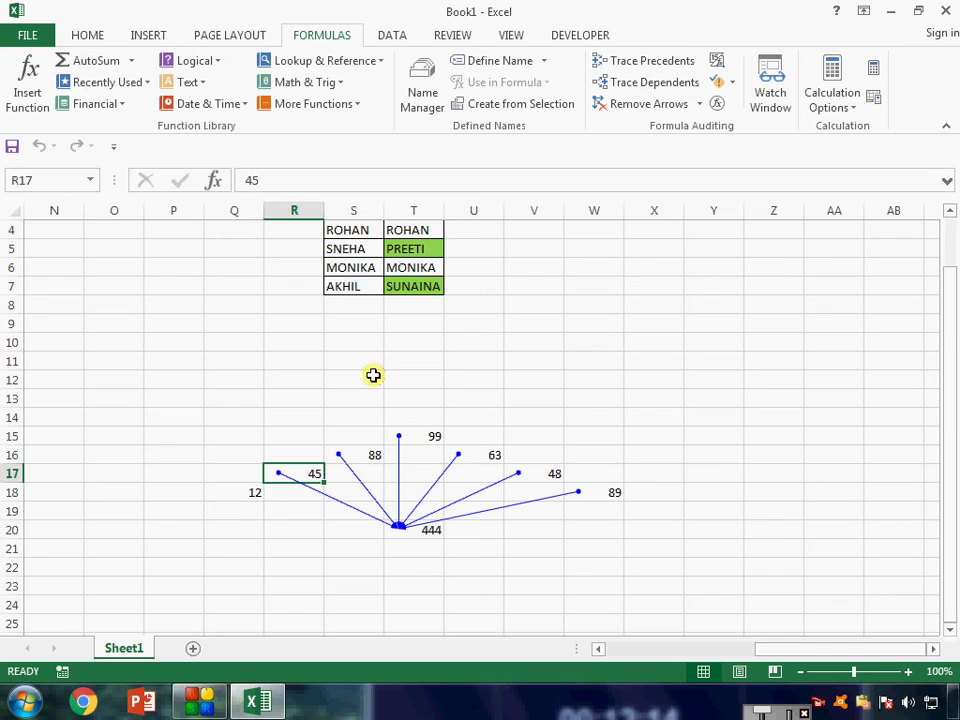
pyautogui.click(252, 493)
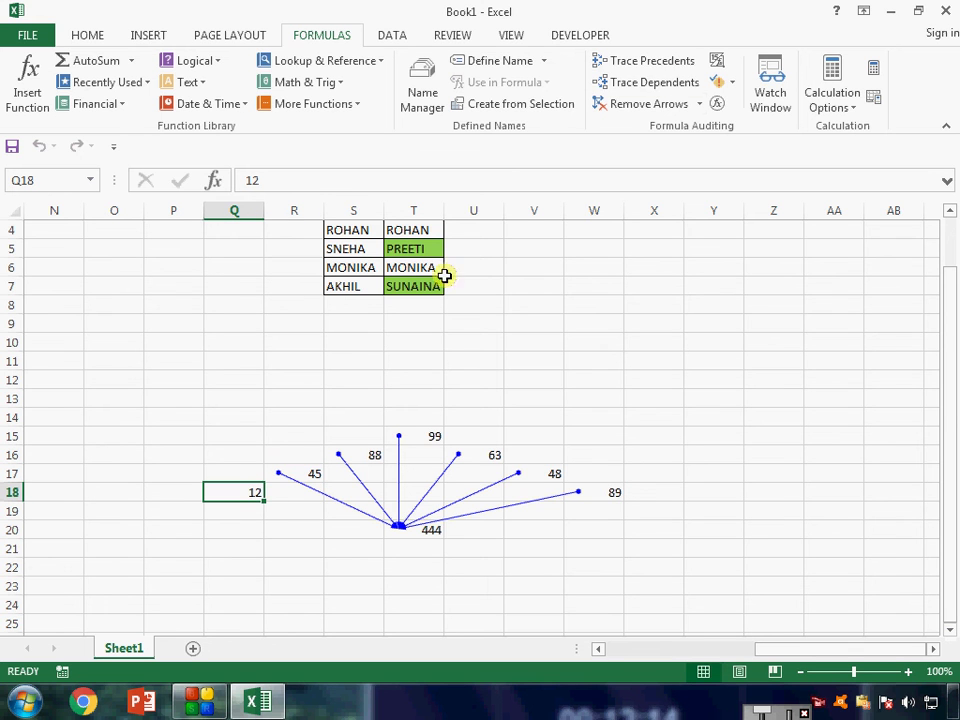
pyautogui.click(657, 86)
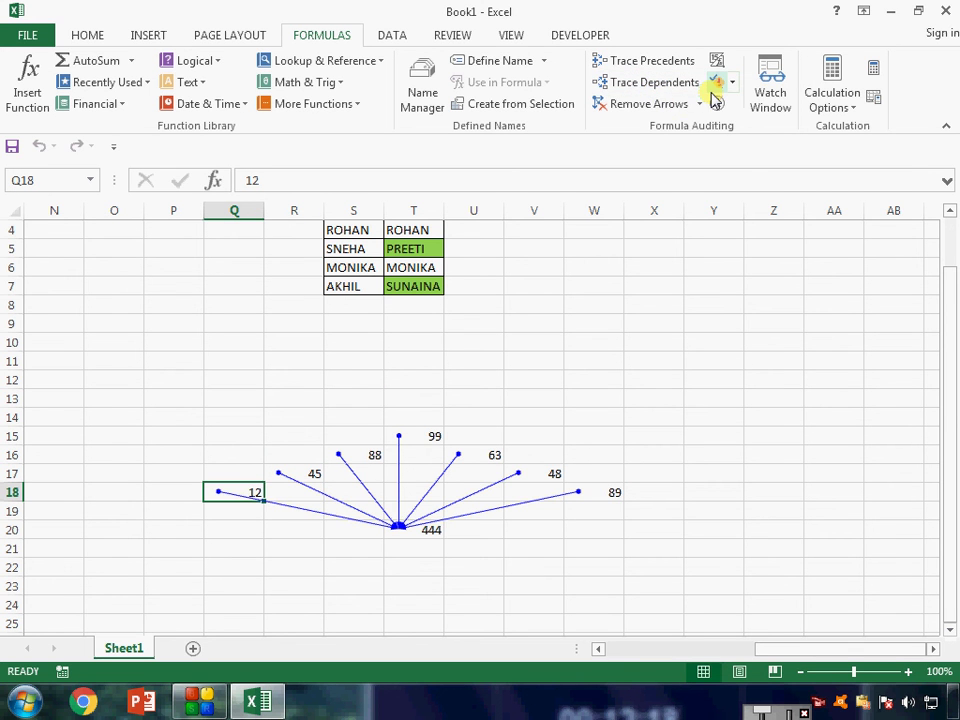
pyautogui.click(640, 104)
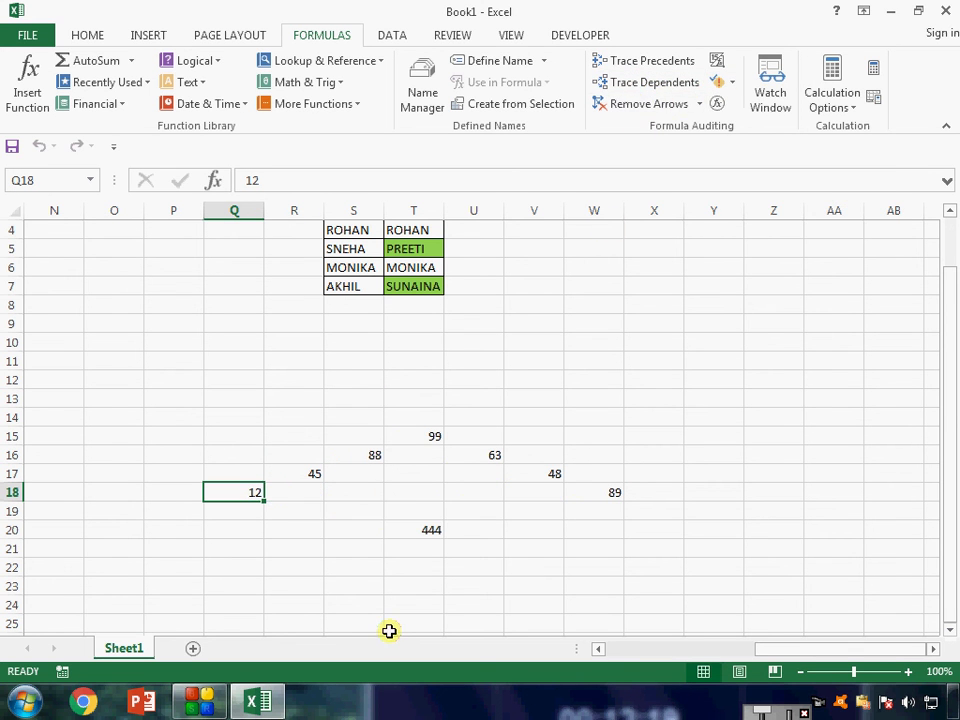
# Trace the precedents of total cell T20 once more
pyautogui.click(427, 529)
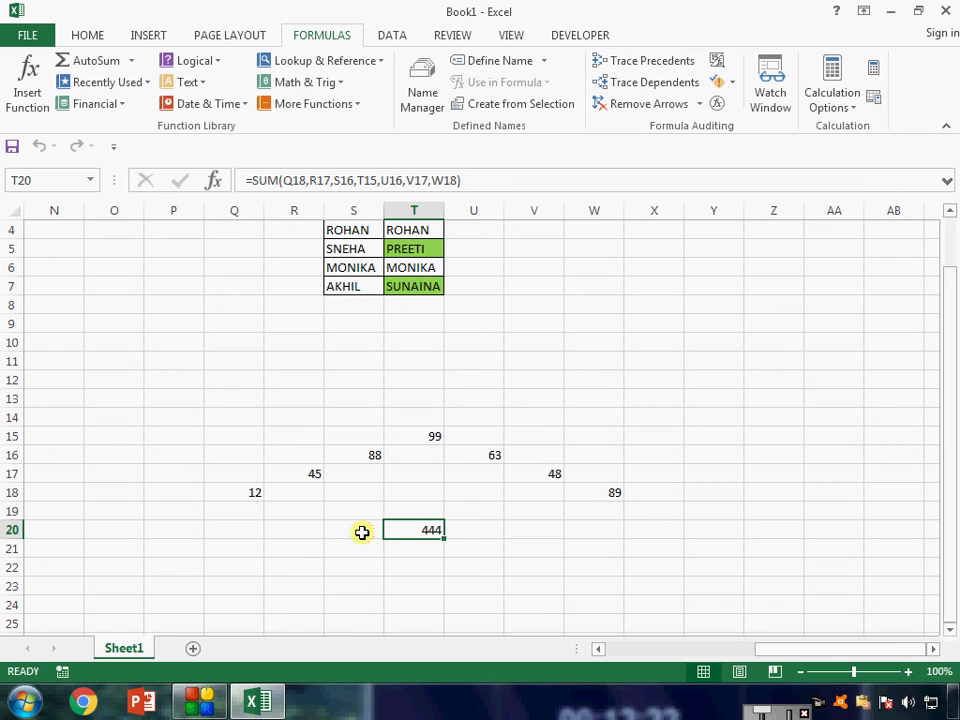
pyautogui.click(658, 70)
# Move the active cell from U6 back along row 6 to A6 in the main data block
pyautogui.click(484, 271)
pyautogui.scroll(1, 484, 271)
pyautogui.press('Left')
pyautogui.press('Left')
pyautogui.press('Left')
pyautogui.press('Left')
pyautogui.press('Left')
pyautogui.press('Left')
pyautogui.press('Left')
pyautogui.press('Left')
pyautogui.press('Left')
pyautogui.press('Left')
pyautogui.press('Left')
pyautogui.press('Left')
pyautogui.press('Left')
pyautogui.press('Left')
pyautogui.press('Left')
pyautogui.press('Left')
pyautogui.press('Left')
pyautogui.press('Left')
pyautogui.press('Left')
pyautogui.press('Left')
pyautogui.press('Right')
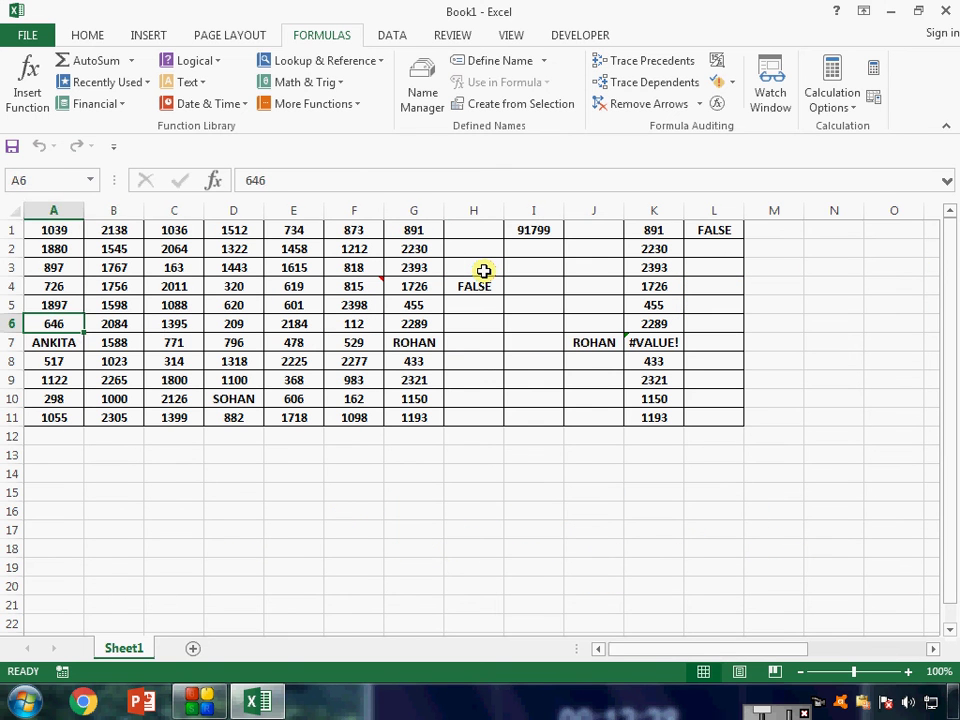
# Trace the precedents and dependents of K1, and remove all tracer arrows
pyautogui.click(654, 231)
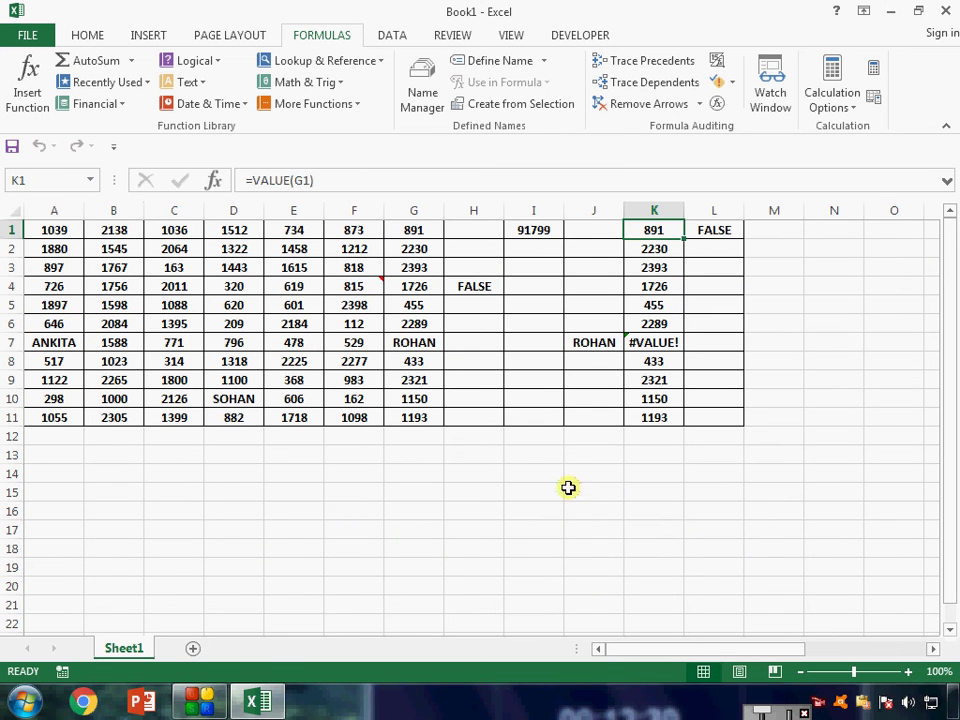
pyautogui.click(676, 62)
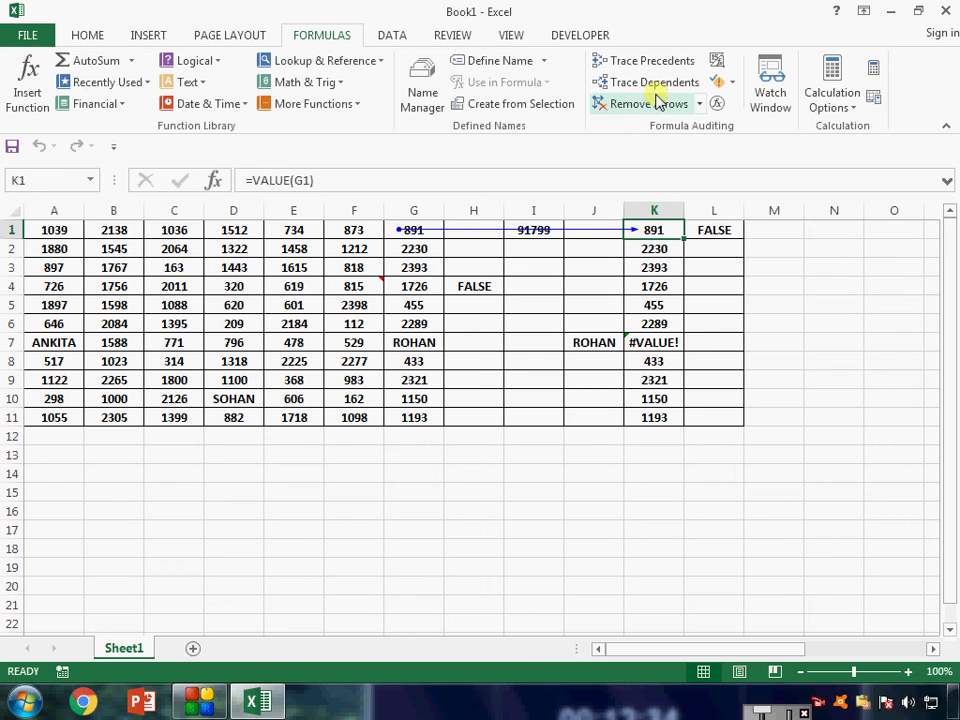
pyautogui.click(658, 83)
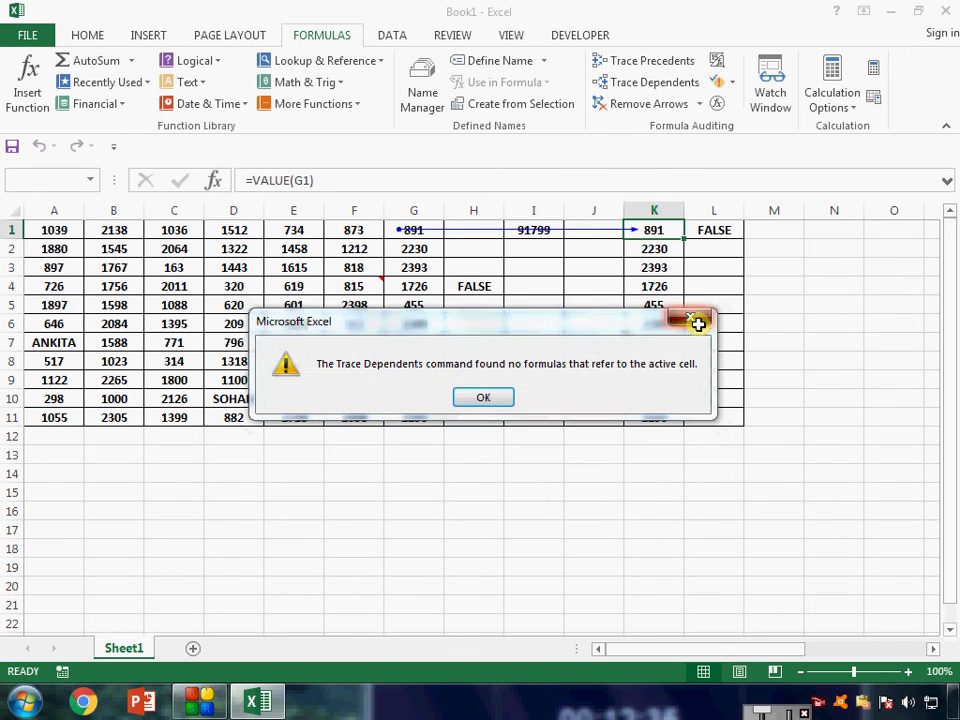
pyautogui.click(692, 319)
pyautogui.click(668, 106)
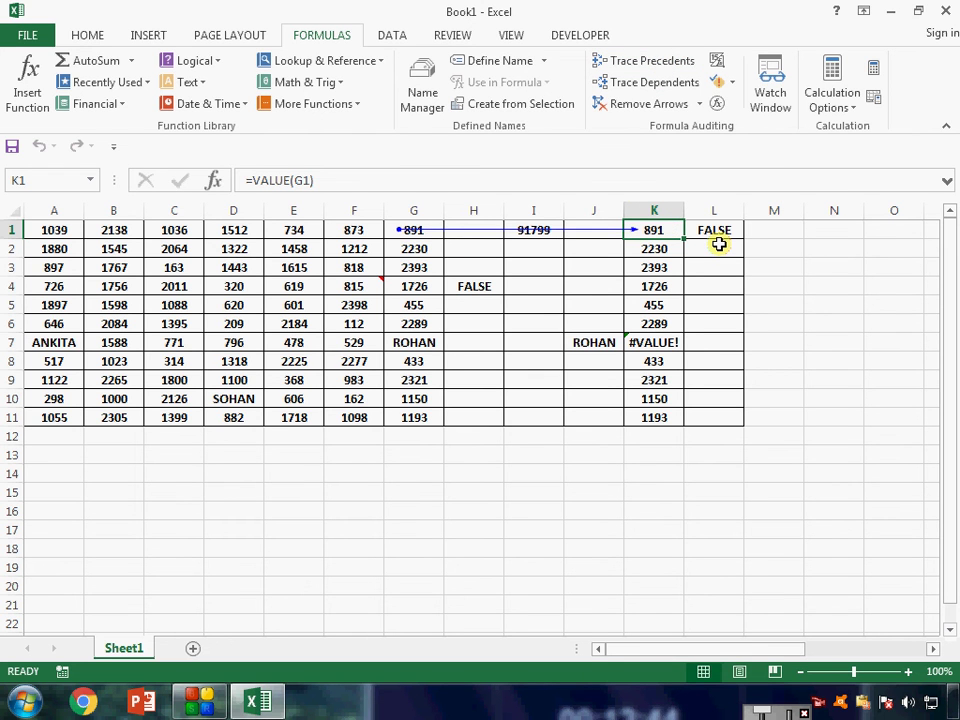
pyautogui.click(650, 104)
pyautogui.click(594, 361)
pyautogui.click(690, 318)
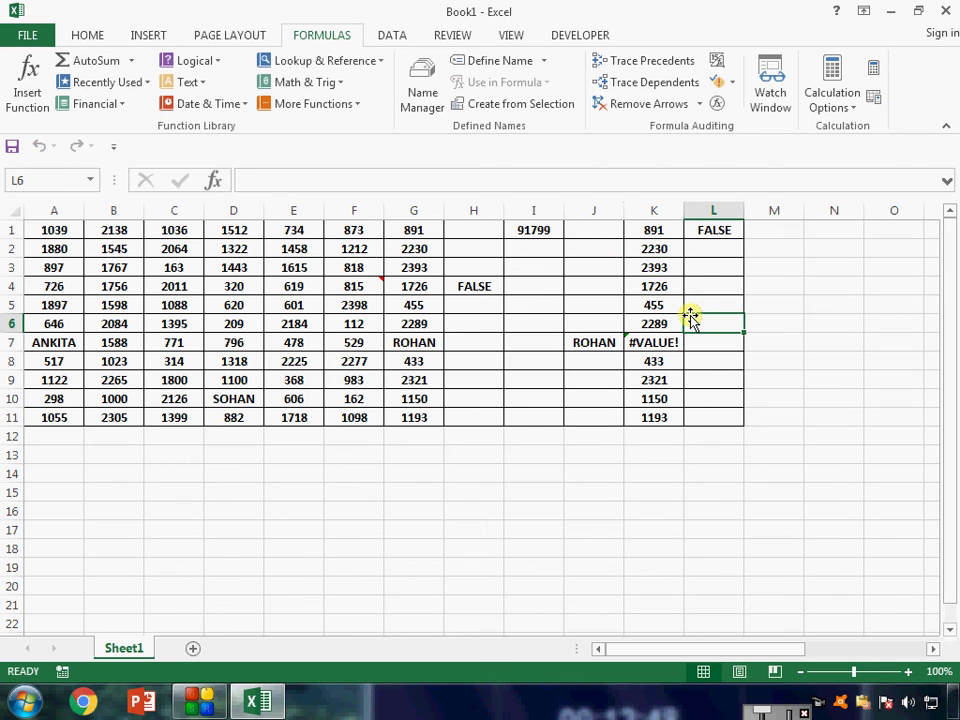
pyautogui.press('F5')
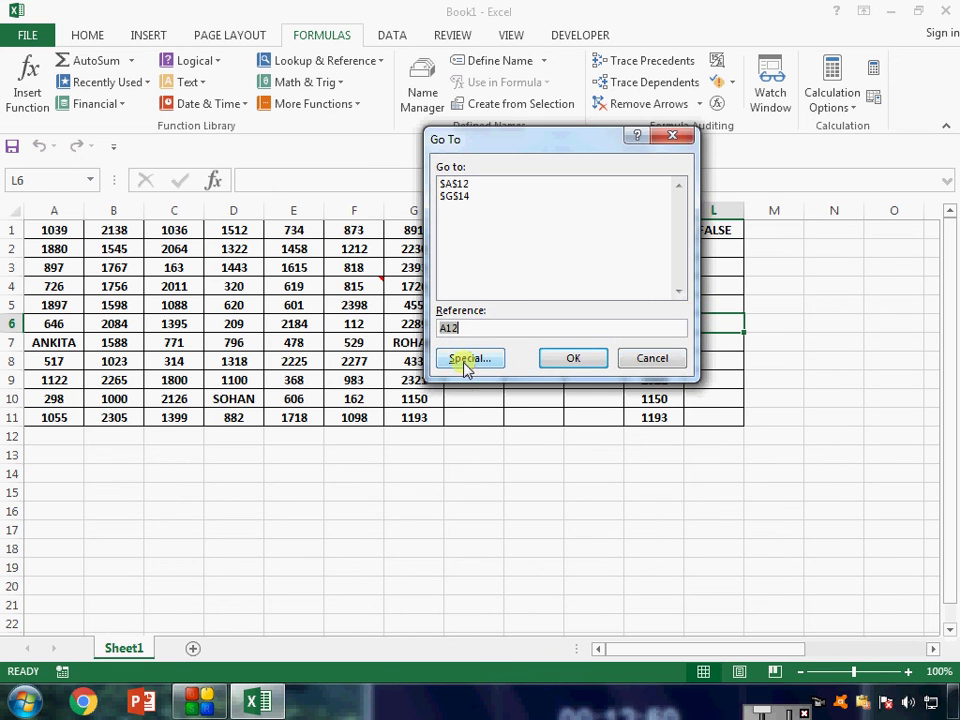
pyautogui.click(465, 362)
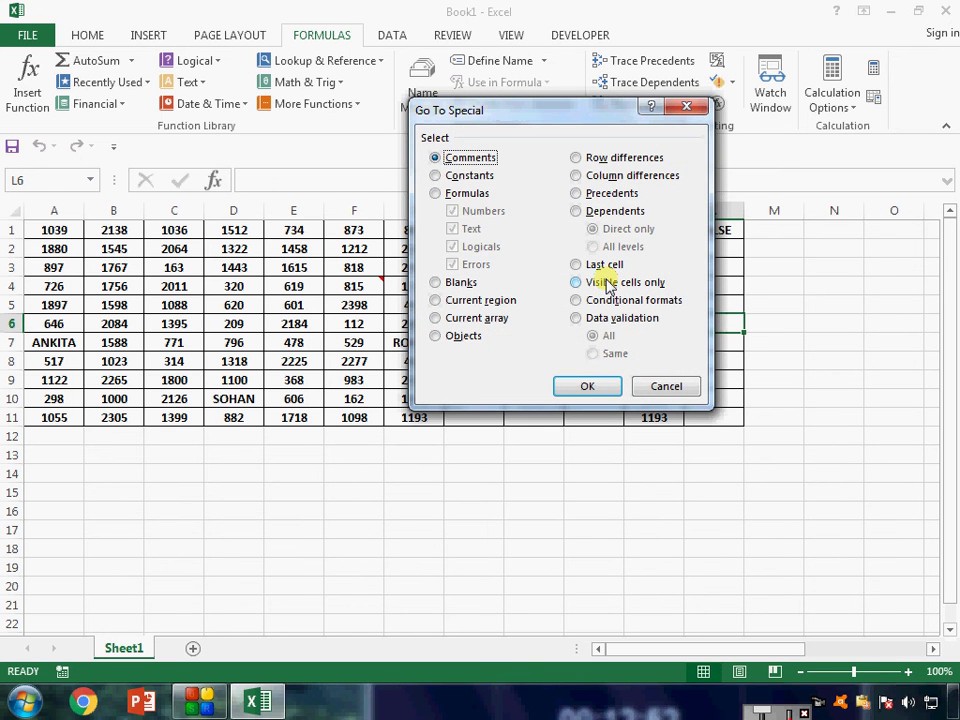
pyautogui.click(686, 107)
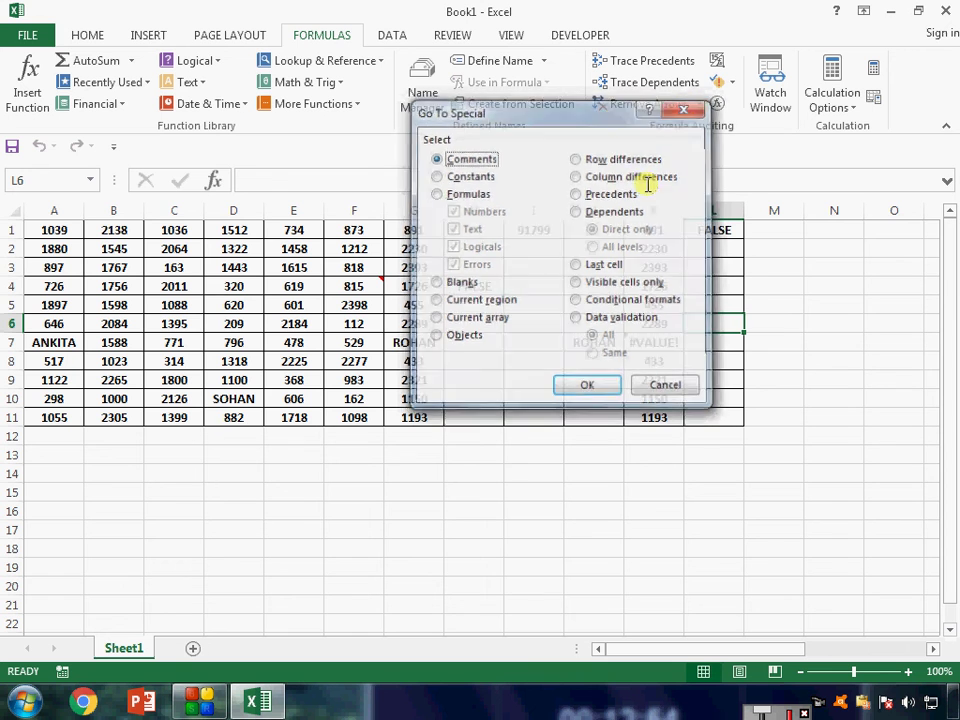
# Starting from A1, go to the sheet's last cell using Go To Special
pyautogui.click(58, 231)
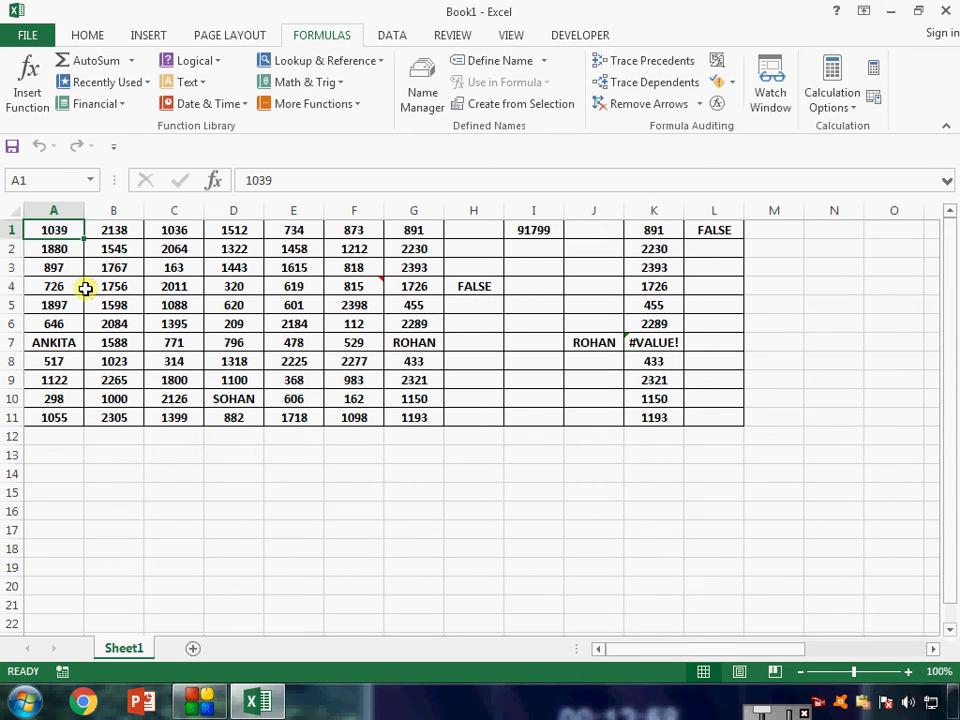
pyautogui.hotkey('ctrl', 'g')
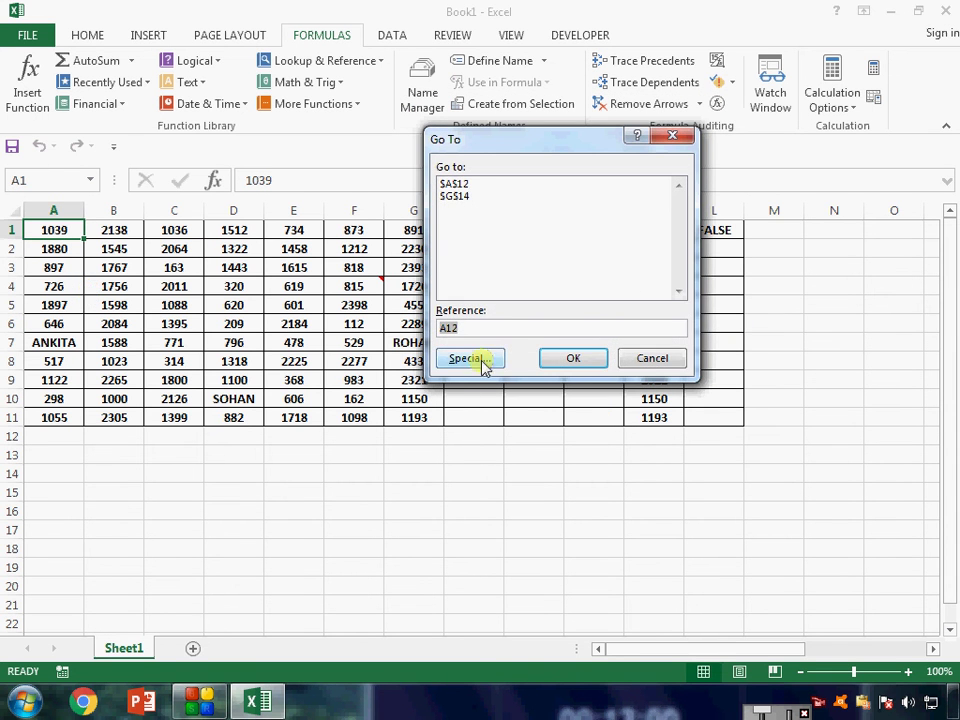
pyautogui.click(482, 362)
pyautogui.click(598, 266)
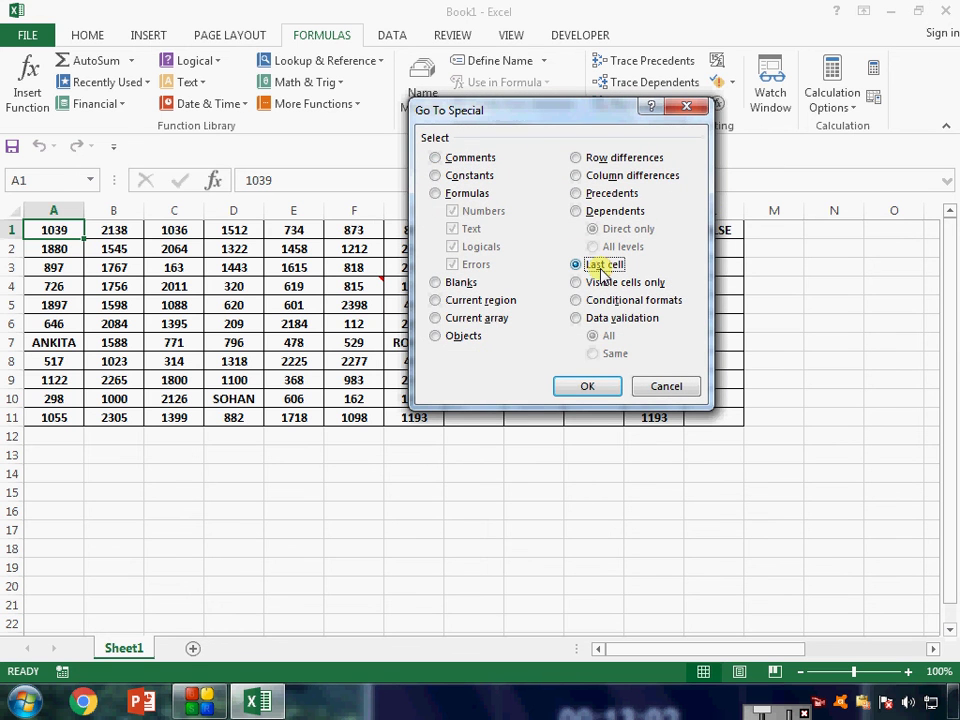
pyautogui.click(594, 387)
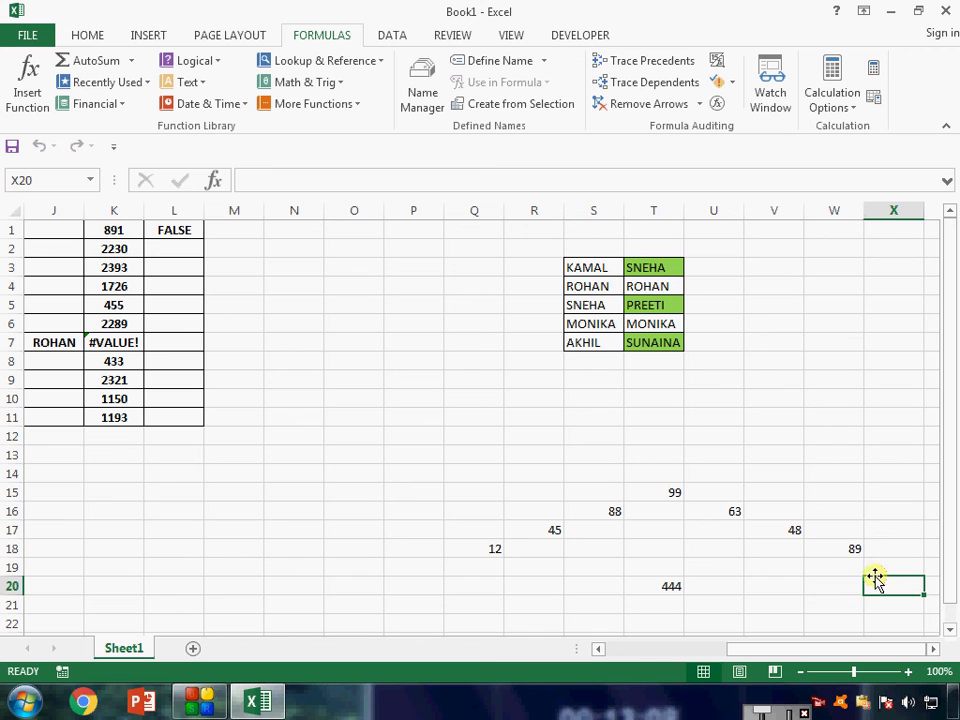
# Examine total cell T20, cell X20 and columns W and X to see what defines the sheet's last cell
pyautogui.click(651, 588)
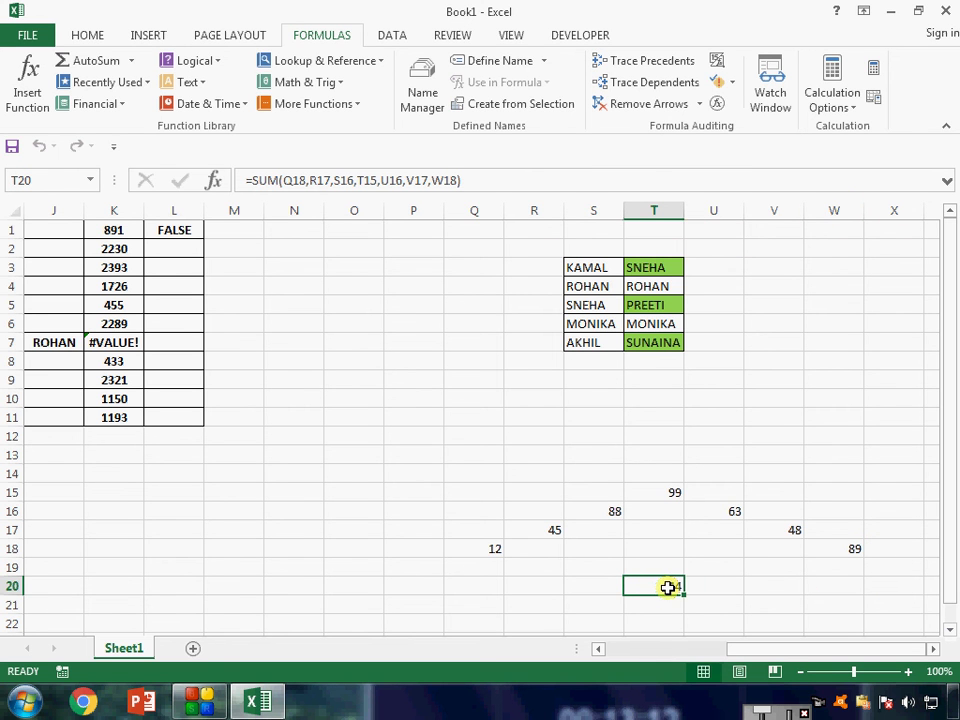
pyautogui.click(885, 587)
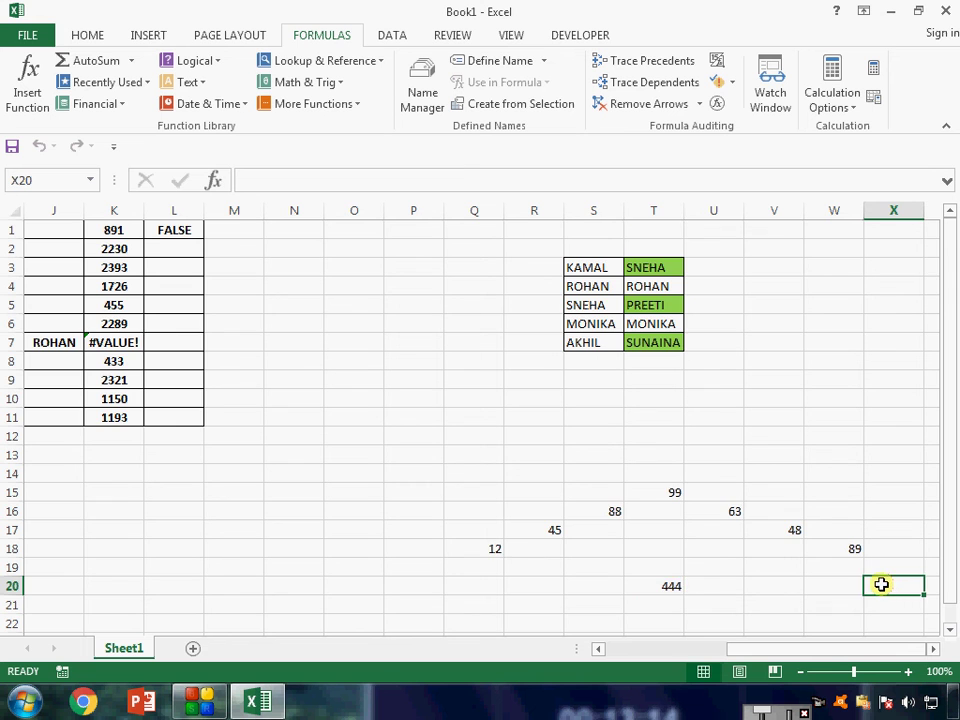
pyautogui.scroll(-2, 881, 584)
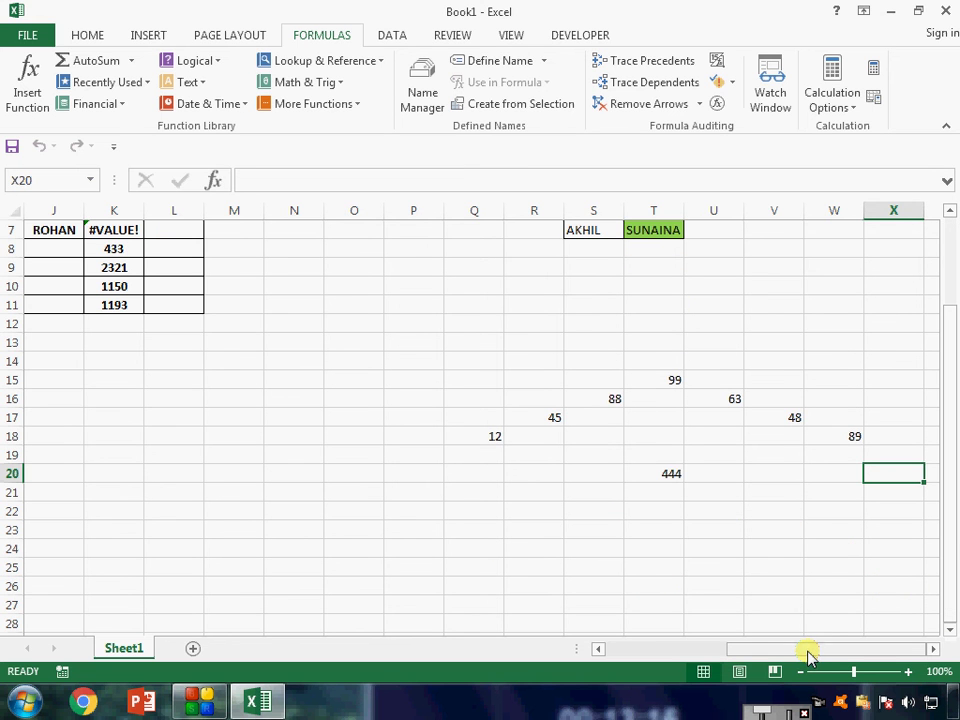
pyautogui.scroll(2, 810, 655)
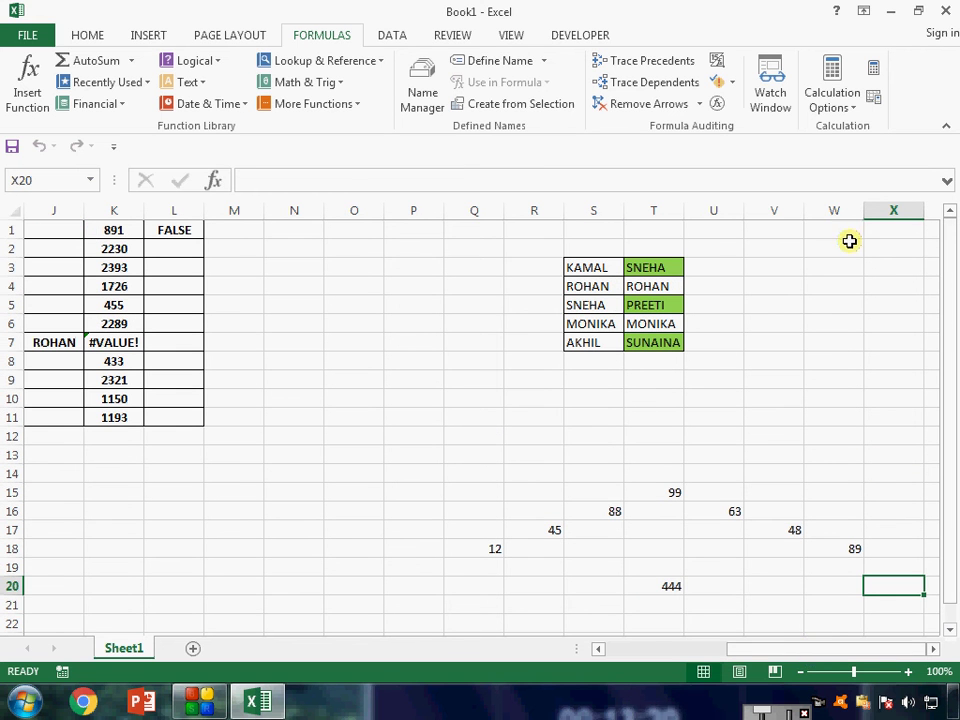
pyautogui.click(842, 210)
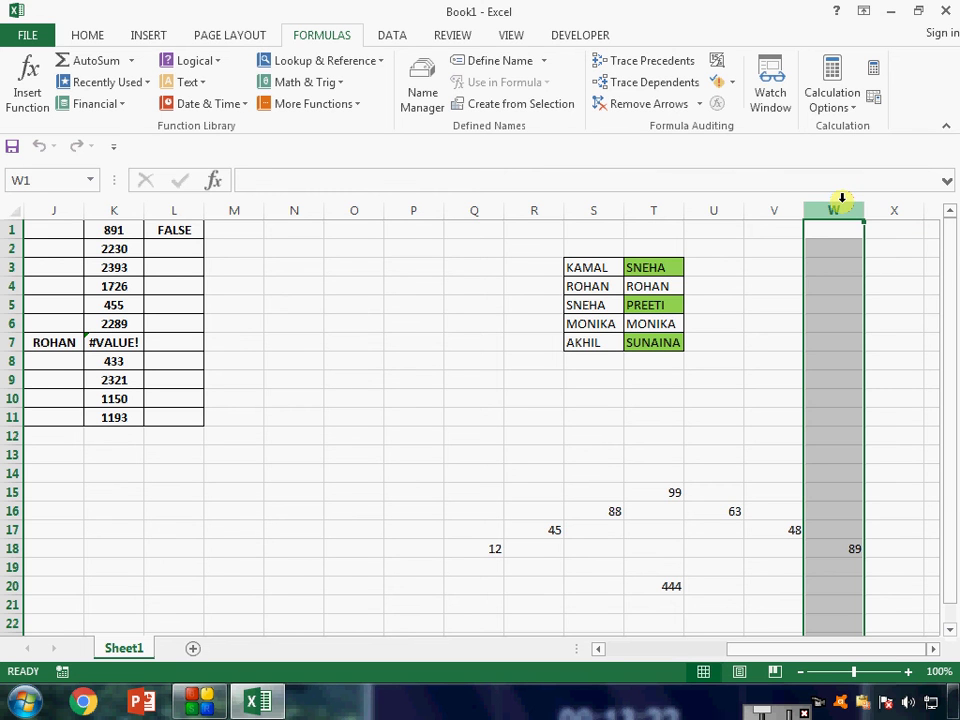
pyautogui.click(889, 208)
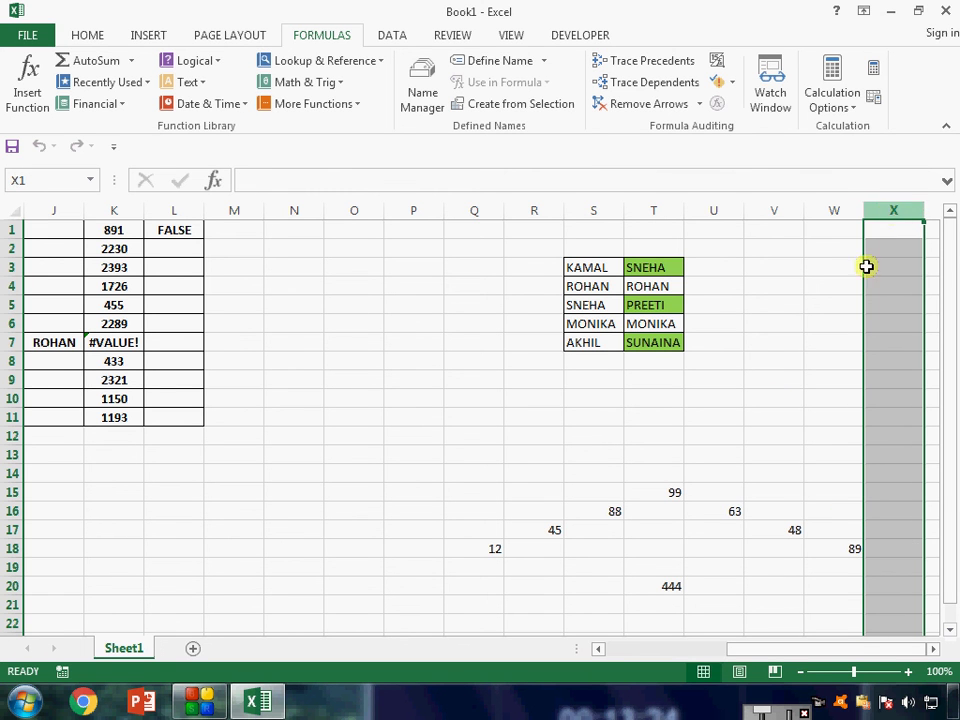
# Go to the last cell again with Go To Special, this time starting from R8
pyautogui.click(567, 401)
pyautogui.click(526, 366)
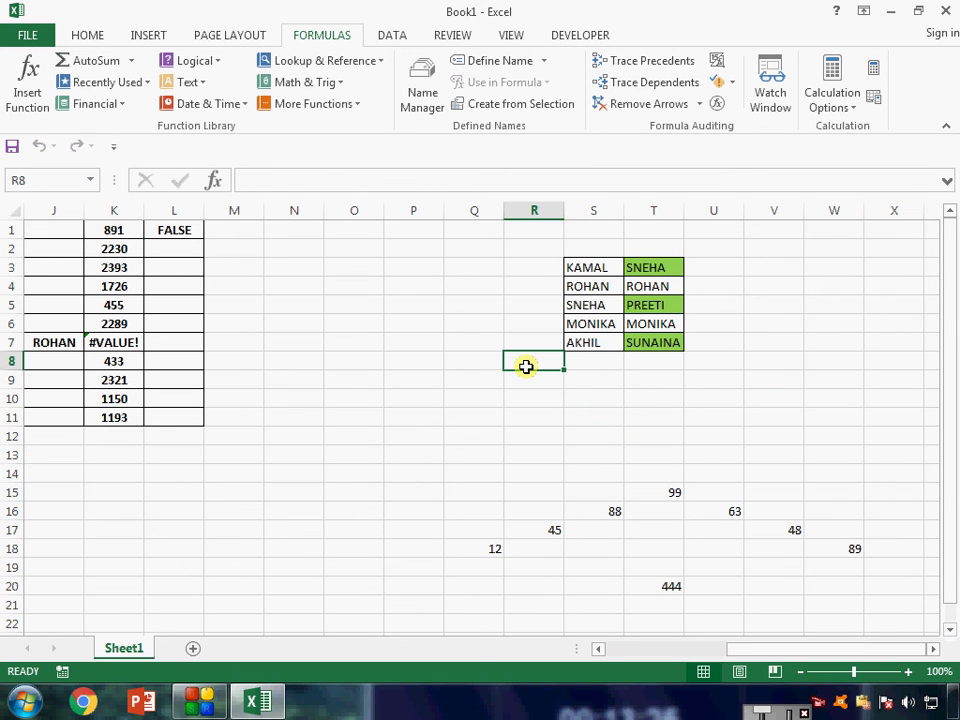
pyautogui.hotkey('ctrl', 'g')
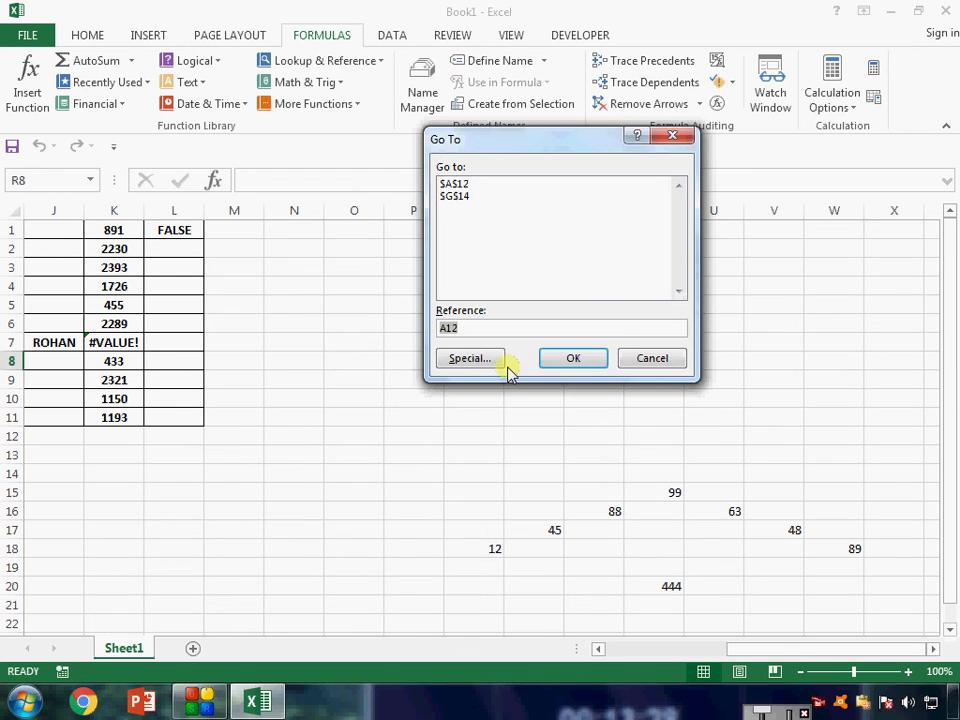
pyautogui.click(462, 360)
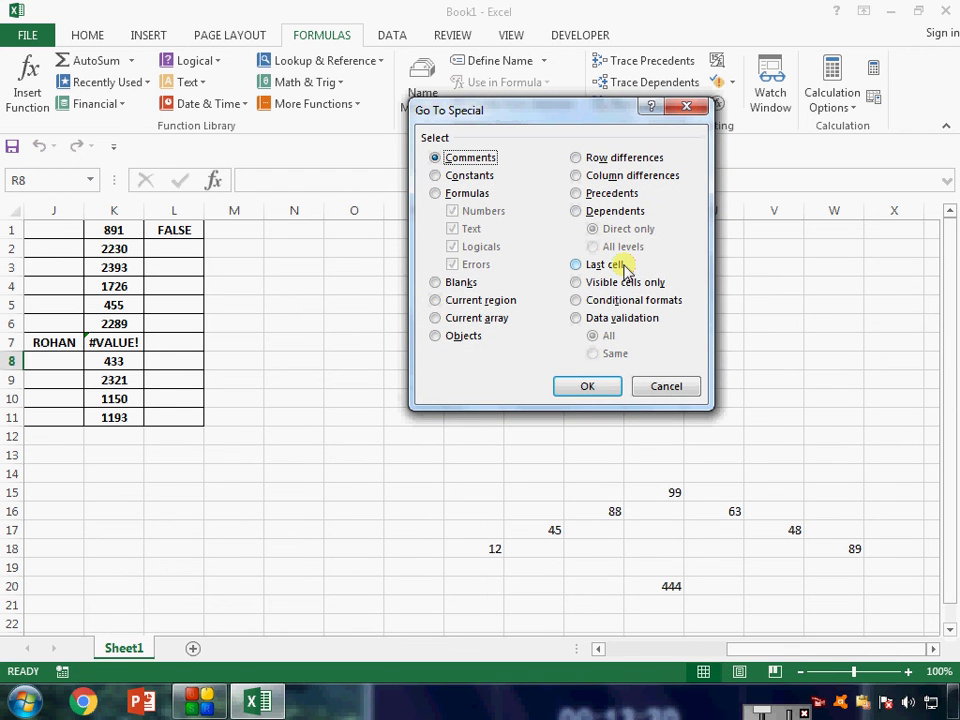
pyautogui.click(589, 387)
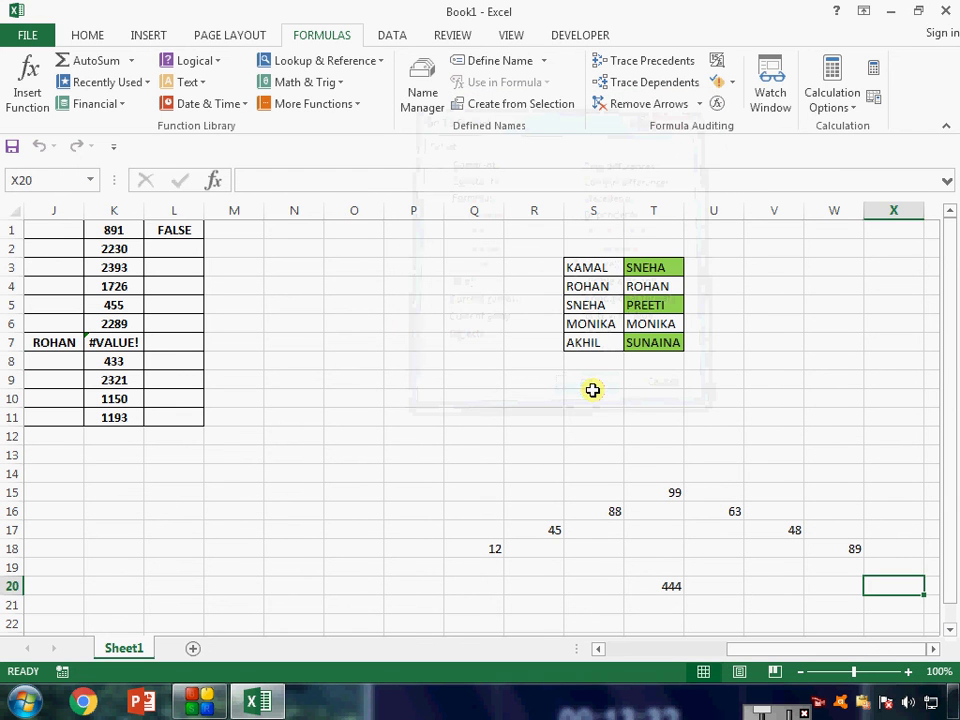
# Clear the contents of P15:X21, including the scattered numbers and their total
pyautogui.click(554, 365)
pyautogui.moveTo(414, 492); pyautogui.dragTo(871, 601)
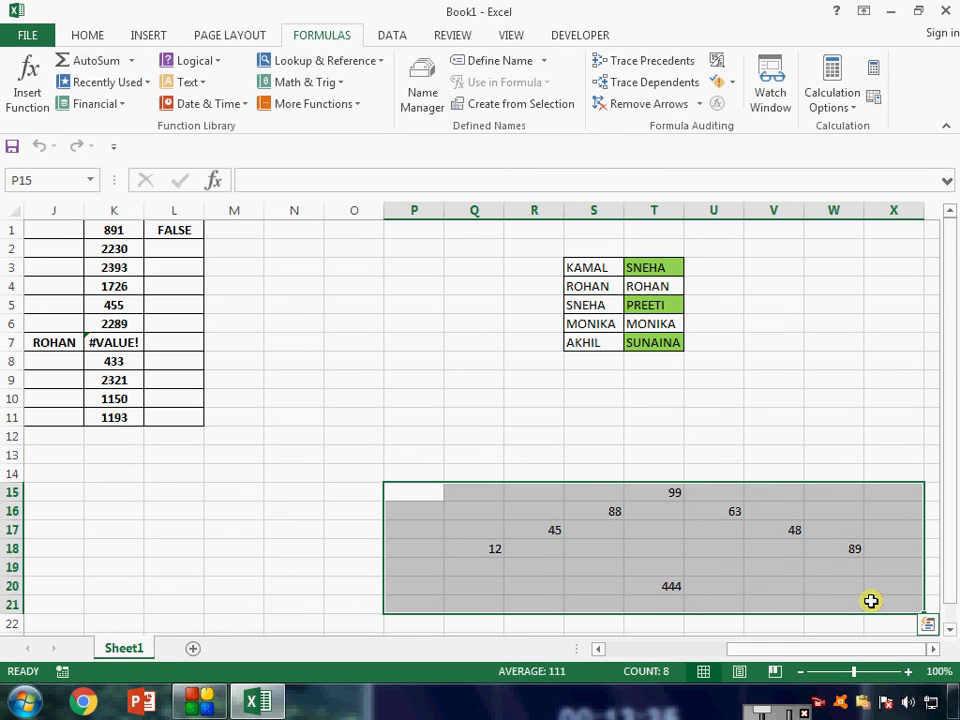
pyautogui.press('Delete')
# Starting from L2, jump to the last cell once more with Go To Special
pyautogui.click(174, 248)
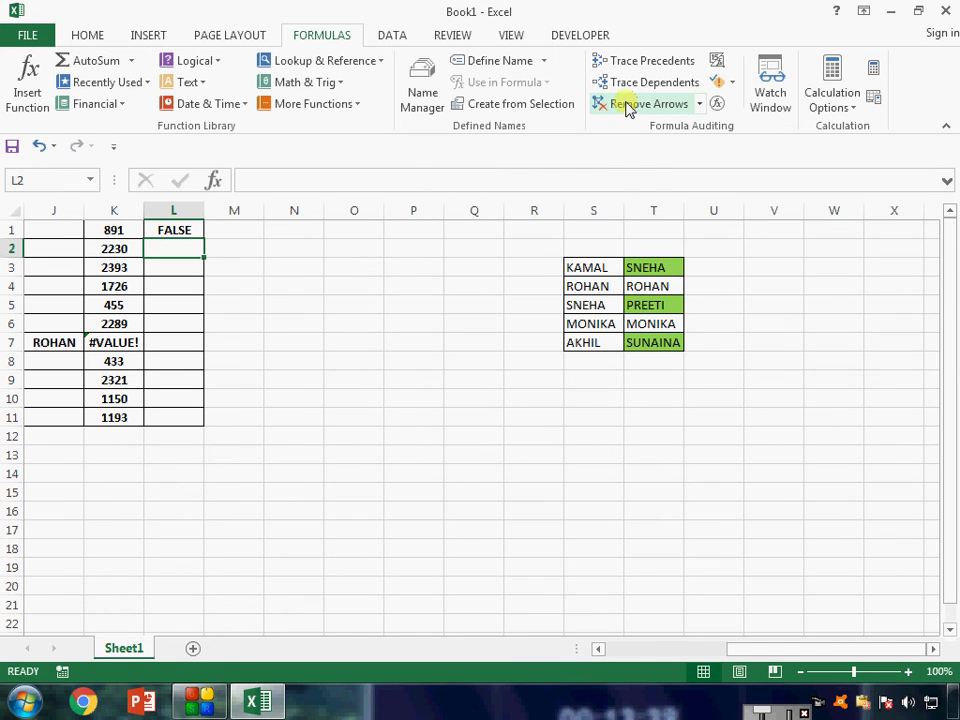
pyautogui.press('F5')
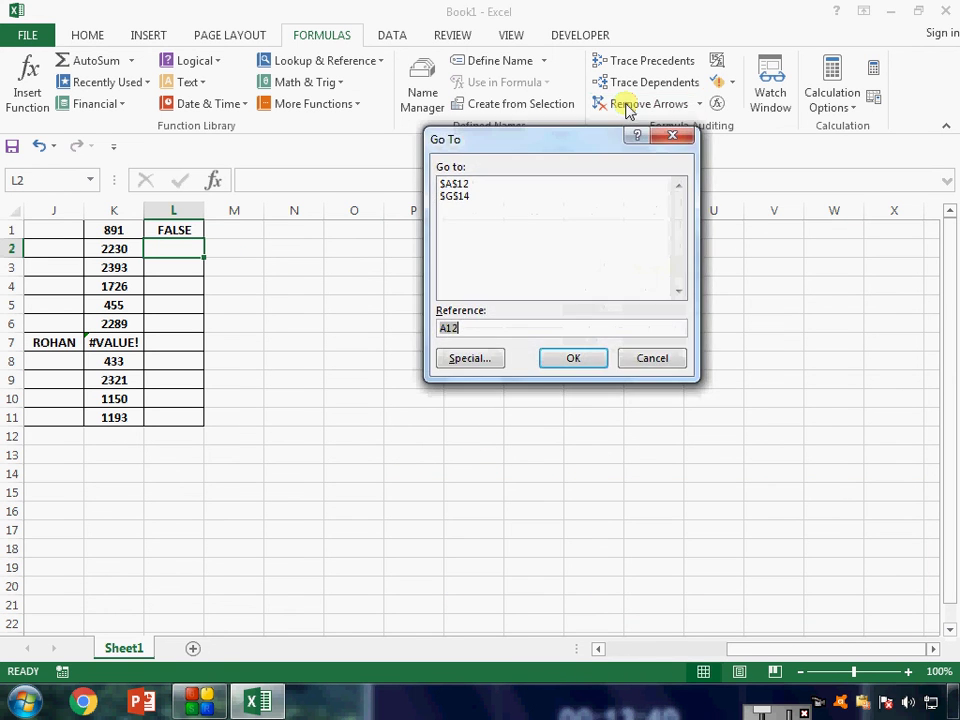
pyautogui.click(472, 360)
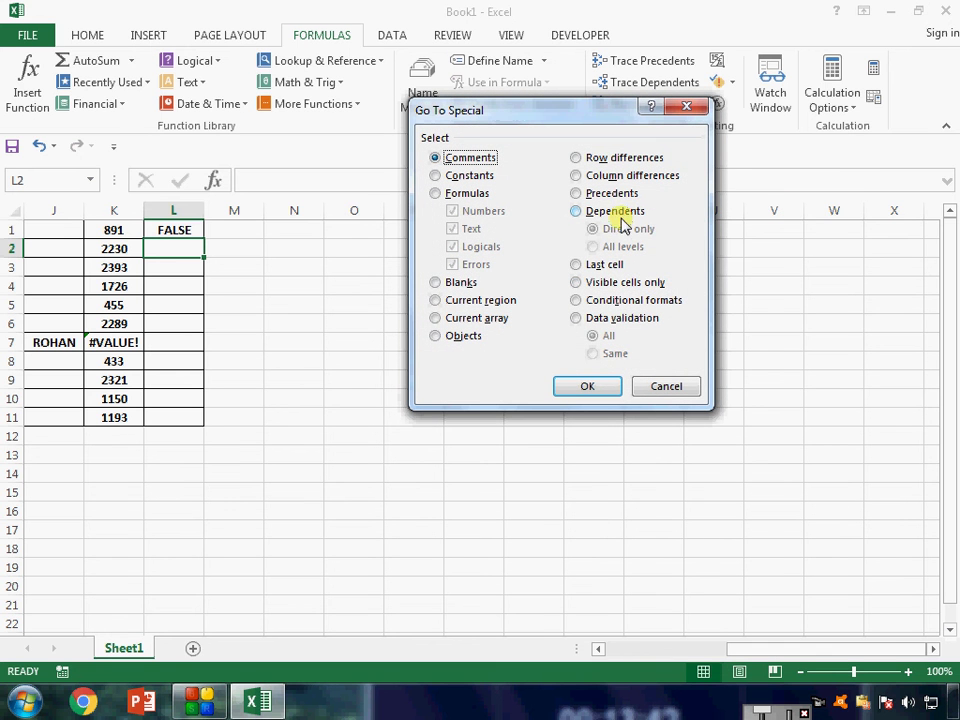
pyautogui.click(605, 264)
pyautogui.click(590, 386)
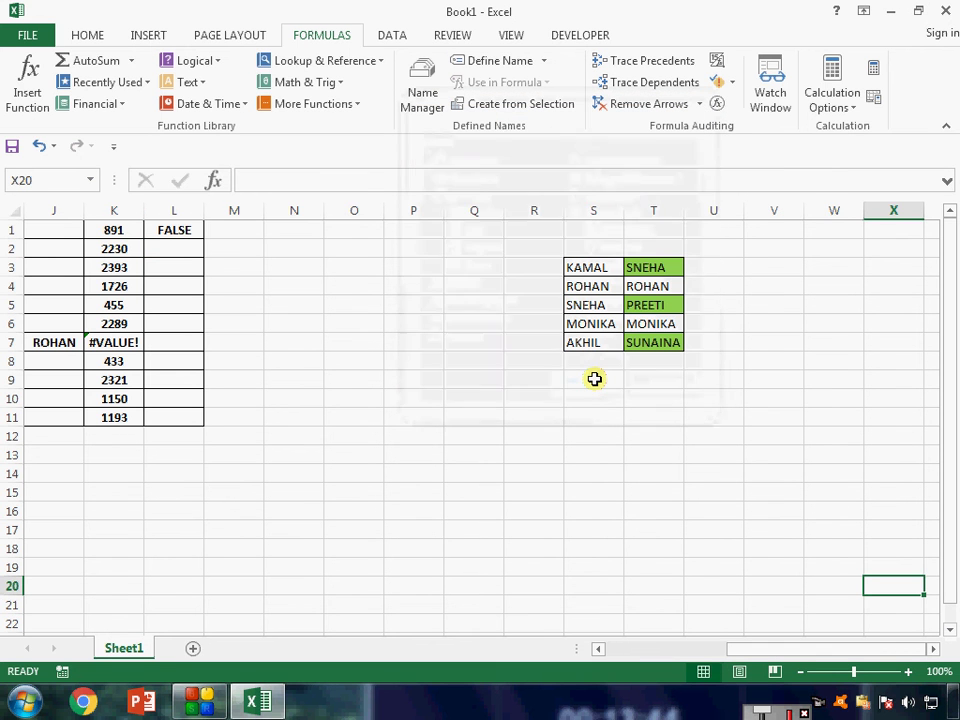
# Move the active cell from X20 back across row 20 and up to A1
pyautogui.press('Left')
pyautogui.press('Left')
pyautogui.press('Left')
pyautogui.press('Left')
pyautogui.press('Left')
pyautogui.press('Left')
pyautogui.press('Left')
pyautogui.press('Left')
pyautogui.press('Left')
pyautogui.press('Left')
pyautogui.press('Left')
pyautogui.press('Left')
pyautogui.press('Left')
pyautogui.press('Left')
pyautogui.press('Left')
pyautogui.press('Left')
pyautogui.press('Left')
pyautogui.press('Left')
pyautogui.press('Left')
pyautogui.press('Left')
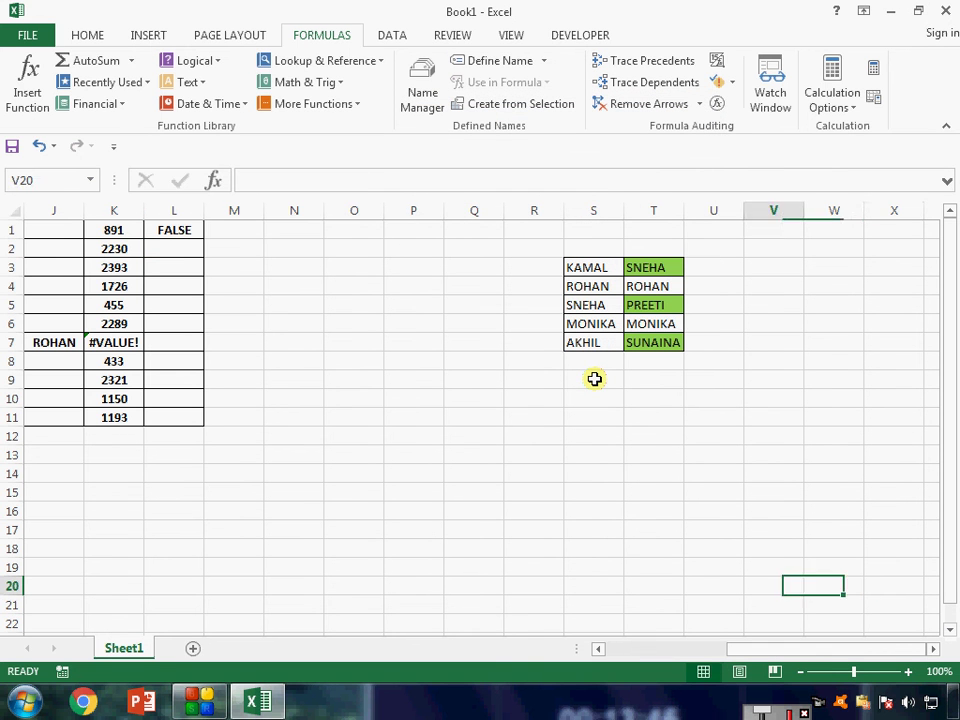
pyautogui.press('Up')
pyautogui.press('Up')
pyautogui.press('Up')
pyautogui.press('Up')
pyautogui.press('Up')
pyautogui.press('Up')
pyautogui.press('Up')
pyautogui.press('Up')
pyautogui.press('Up')
pyautogui.press('Up')
pyautogui.press('Up')
pyautogui.press('Up')
pyautogui.press('Up')
pyautogui.press('Up')
pyautogui.press('Up')
pyautogui.press('Up')
pyautogui.press('Up')
pyautogui.press('Up')
pyautogui.press('Up')
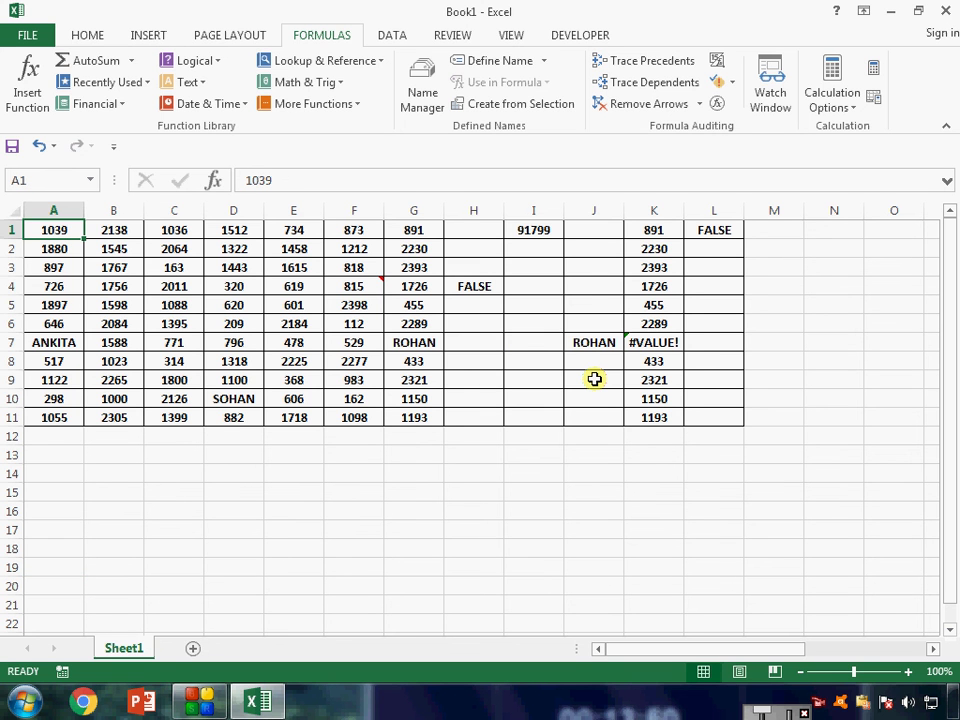
# Apply the Visible cells only option of Go To Special from A1
pyautogui.hotkey('ctrl', 'g')
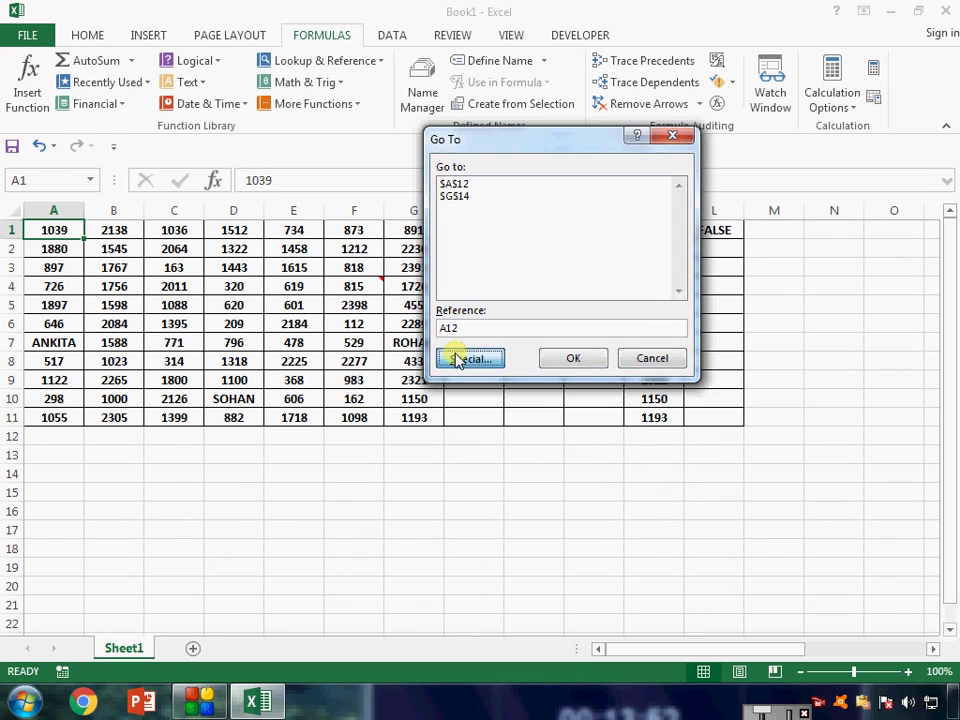
pyautogui.click(467, 358)
pyautogui.click(603, 285)
pyautogui.click(592, 388)
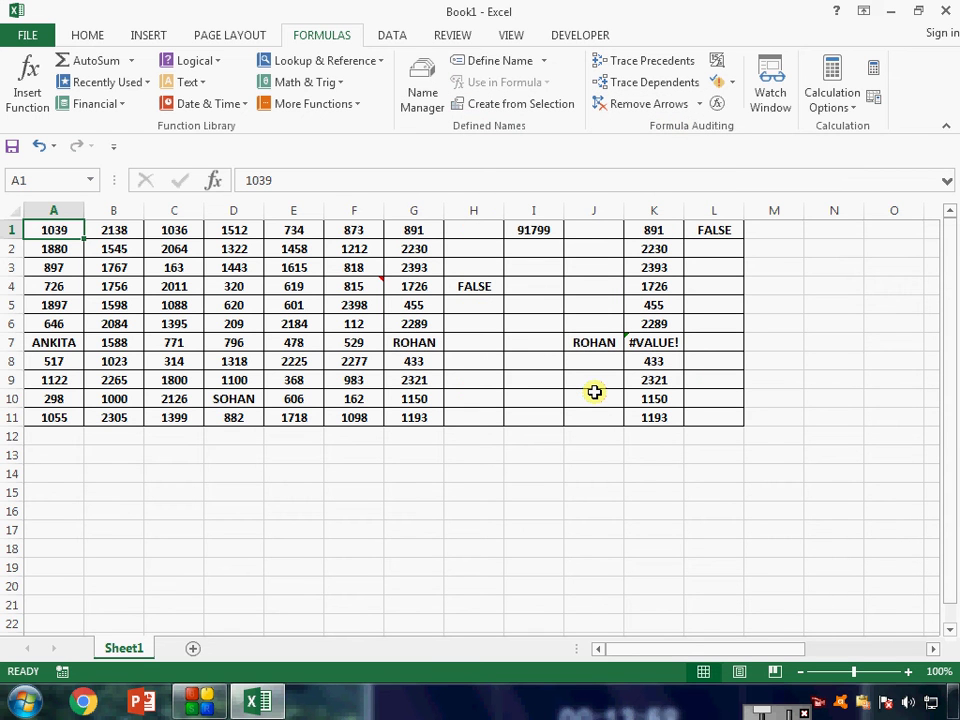
pyautogui.hotkey('ctrl', 'g')
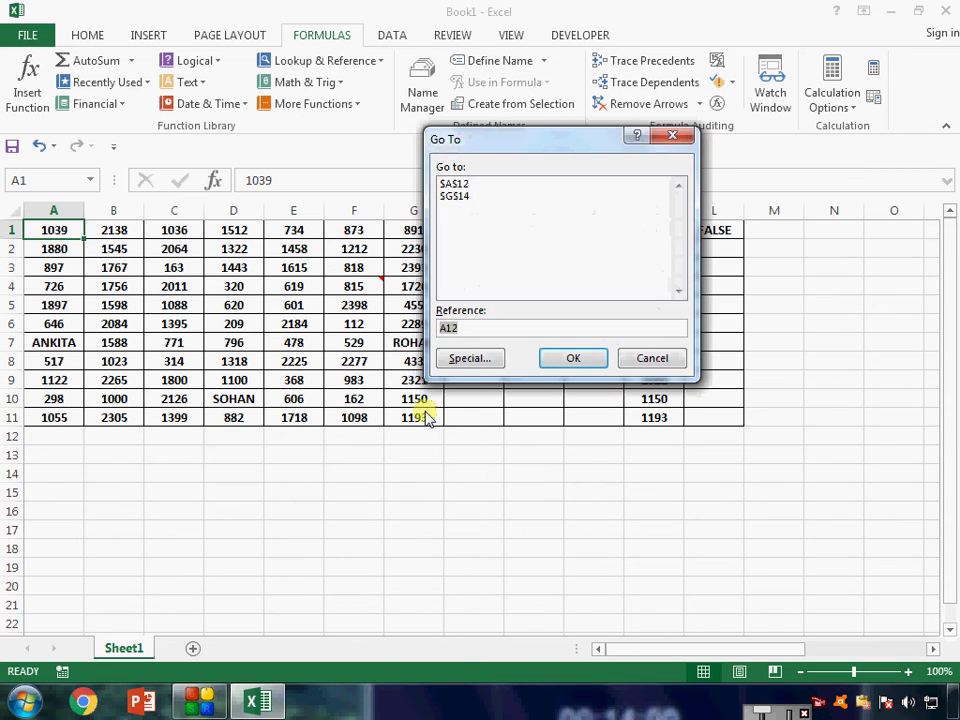
pyautogui.click(467, 358)
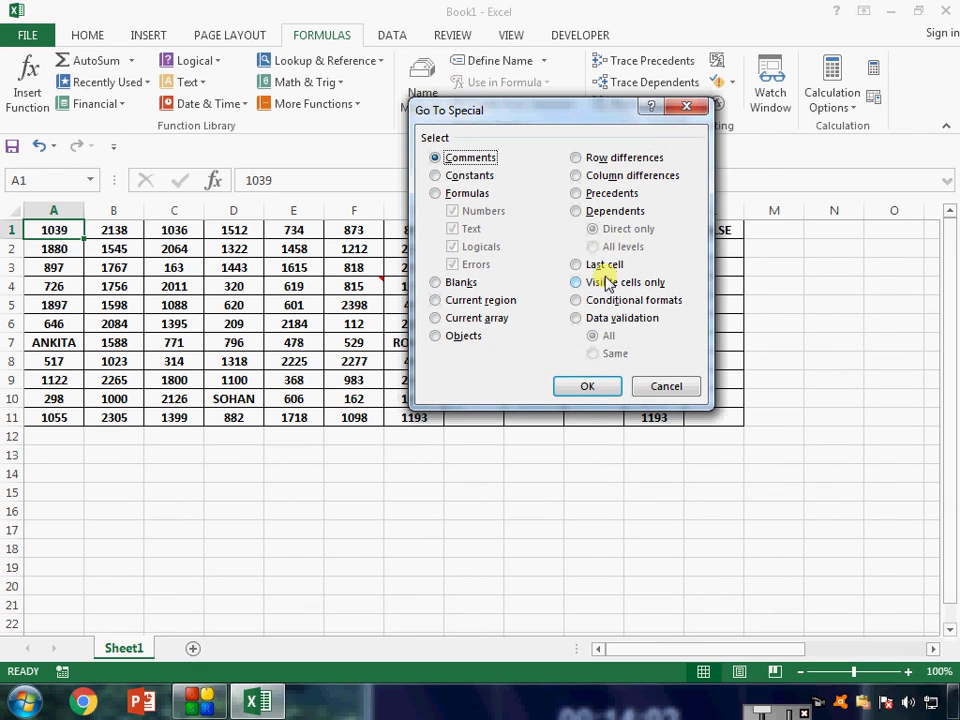
pyautogui.click(686, 106)
# Hide columns E through J, and make A1 the active cell
pyautogui.moveTo(290, 210); pyautogui.dragTo(621, 208)
pyautogui.rightClick(621, 208)
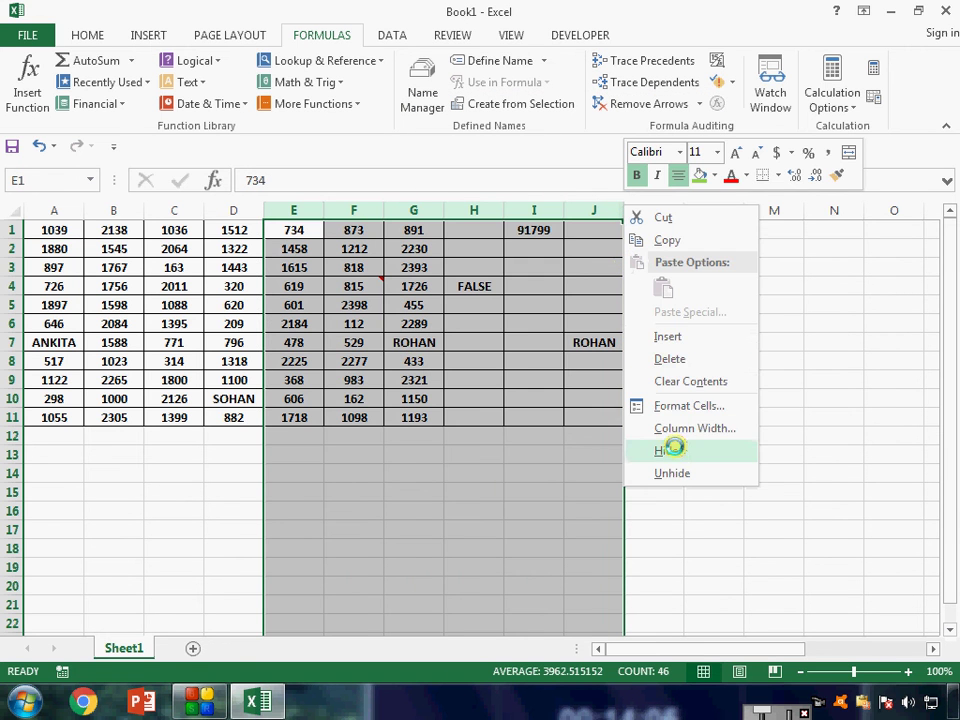
pyautogui.click(672, 449)
pyautogui.click(63, 231)
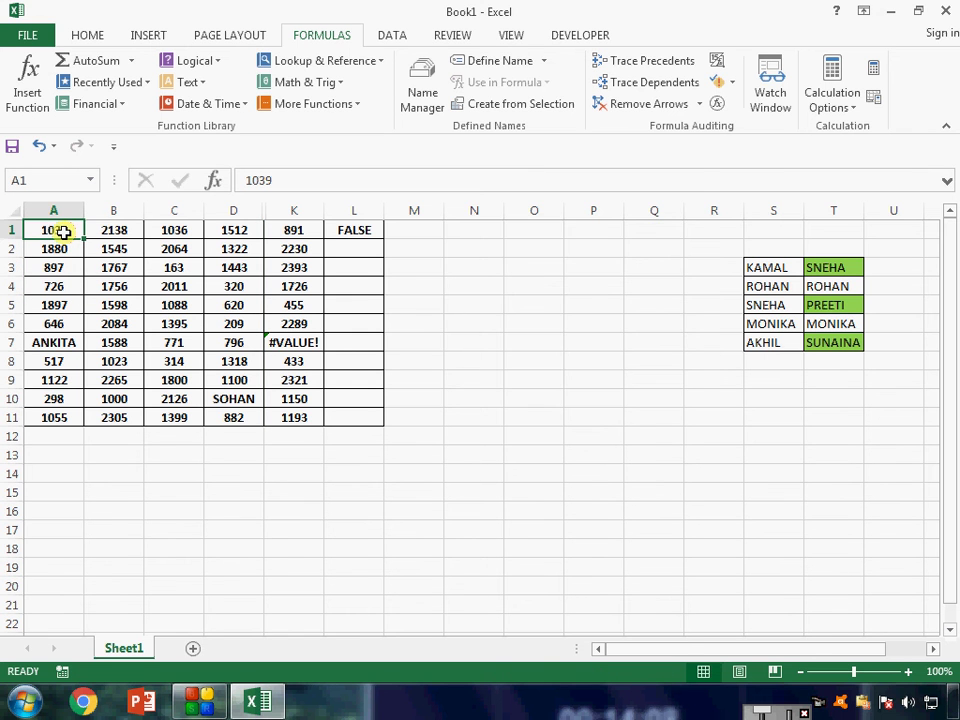
# Select only the visible cells with Go To Special, starting from A1 while columns E through J are hidden
pyautogui.hotkey('ctrl', 'g')
pyautogui.click(468, 358)
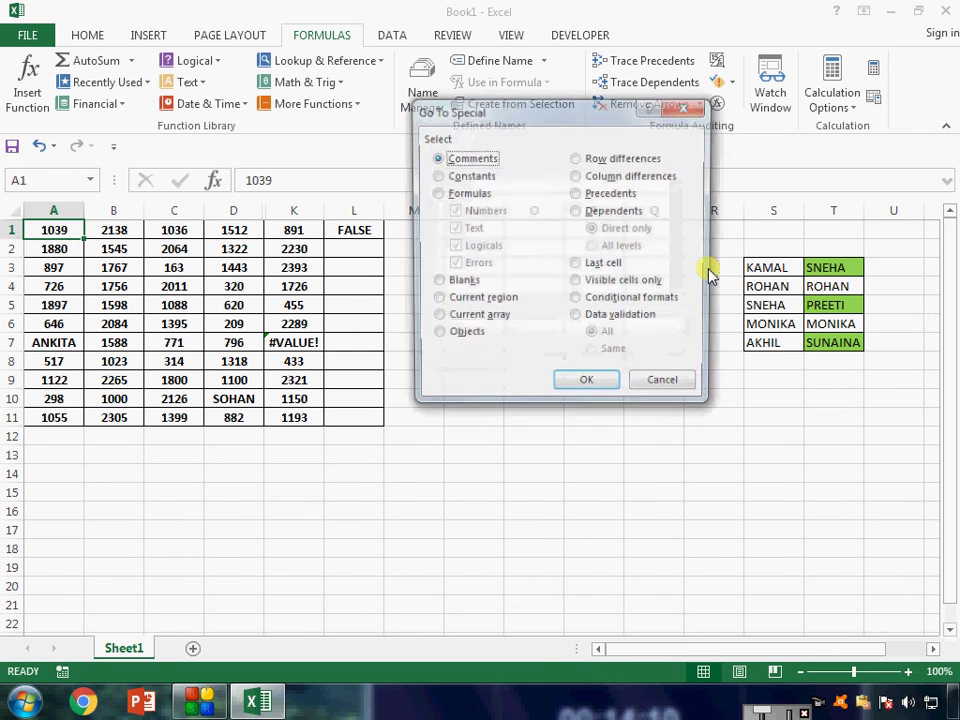
pyautogui.click(630, 281)
pyautogui.click(600, 393)
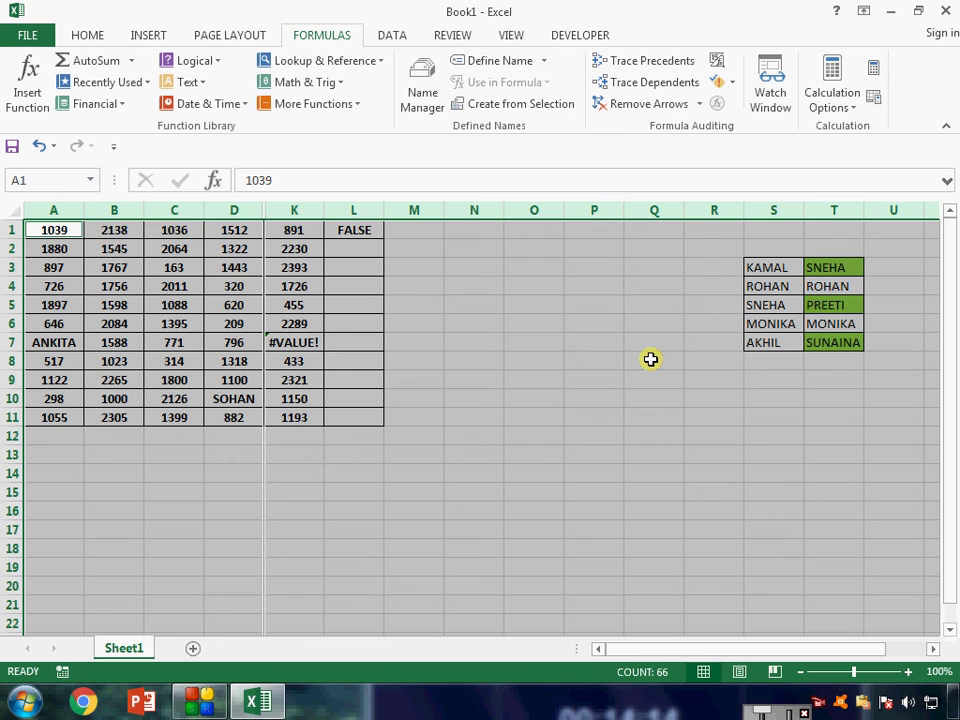
# Undo the hiding of columns E through J, and make G5 the active cell
pyautogui.hotkey('ctrl', 'z')
pyautogui.hotkey('ctrl', 'z')
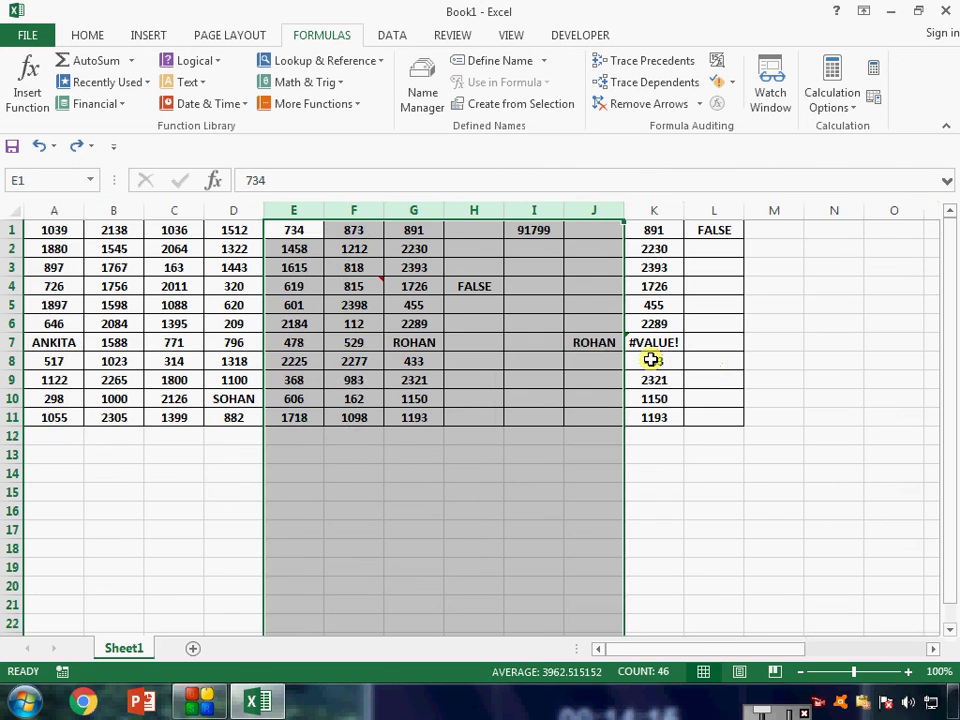
pyautogui.click(353, 307)
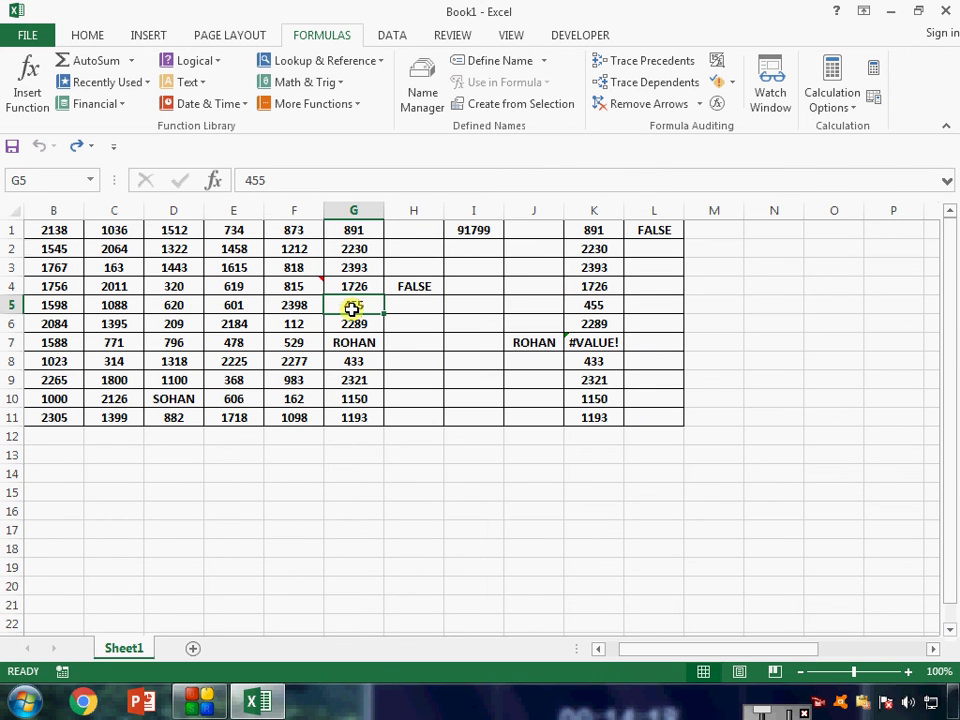
pyautogui.hotkey('ctrl', 'g')
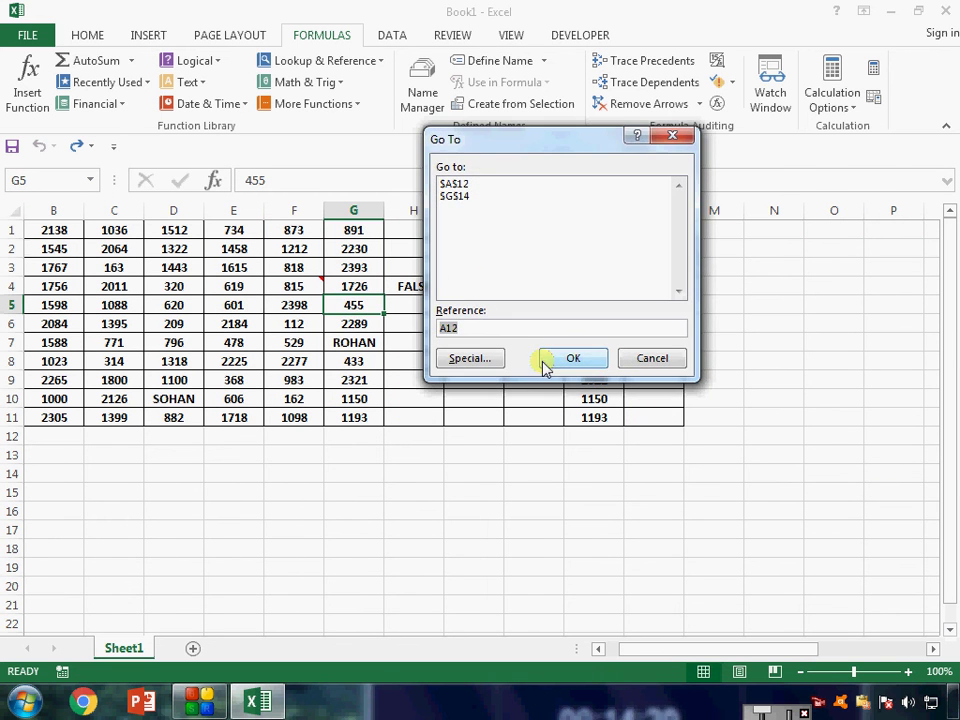
pyautogui.click(459, 360)
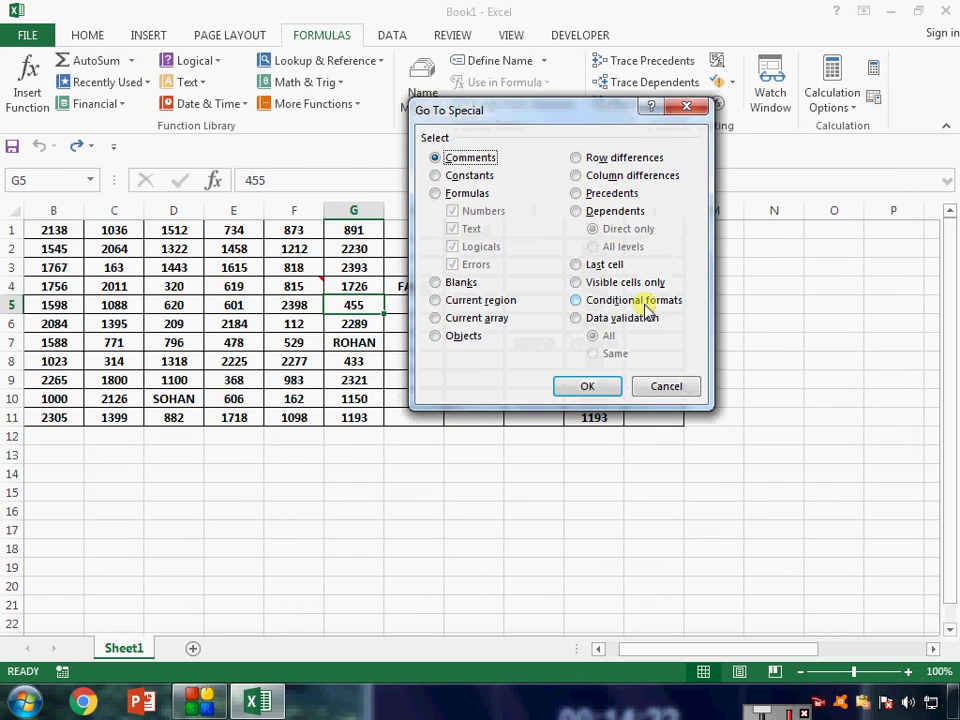
pyautogui.click(686, 106)
# Apply the colored three-arrow icon set as conditional formatting to B5:G11
pyautogui.click(78, 306)
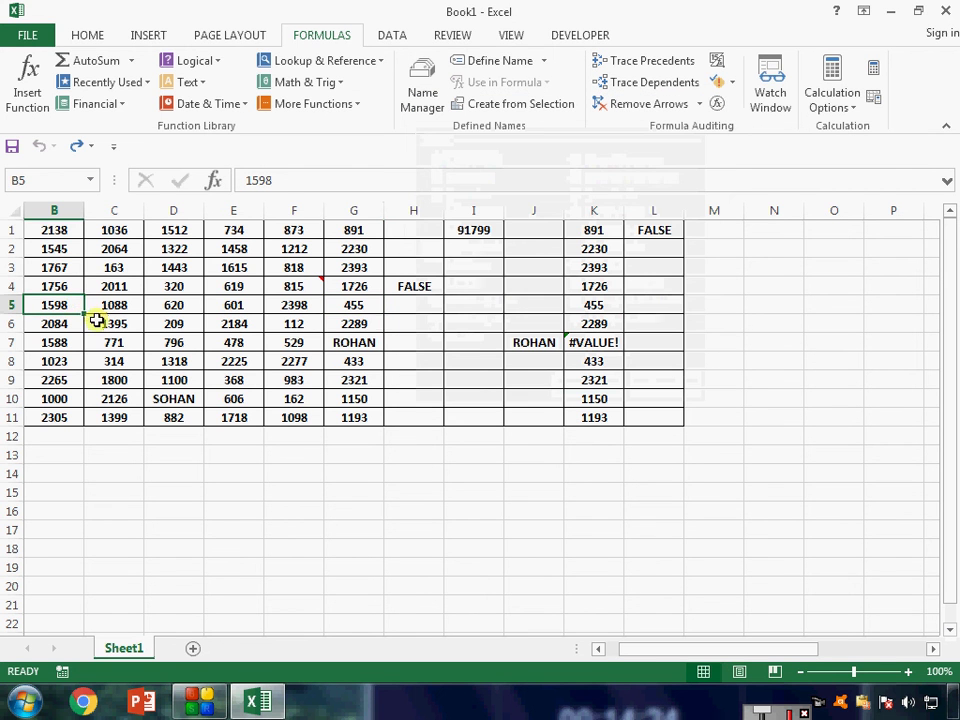
pyautogui.moveTo(76, 307); pyautogui.dragTo(332, 418)
pyautogui.click(98, 35)
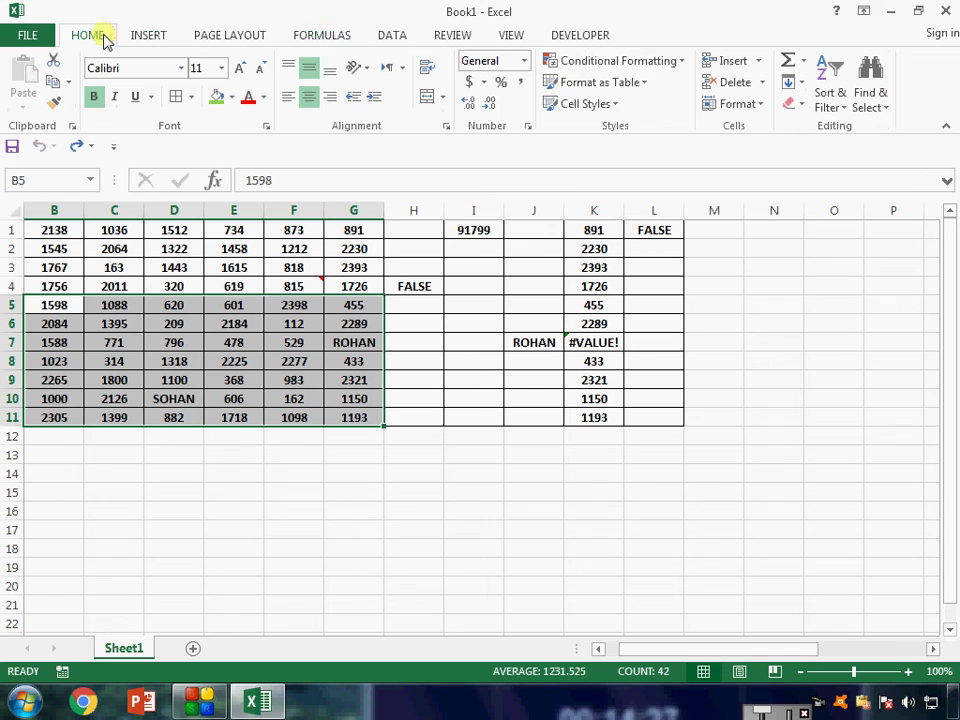
pyautogui.click(609, 60)
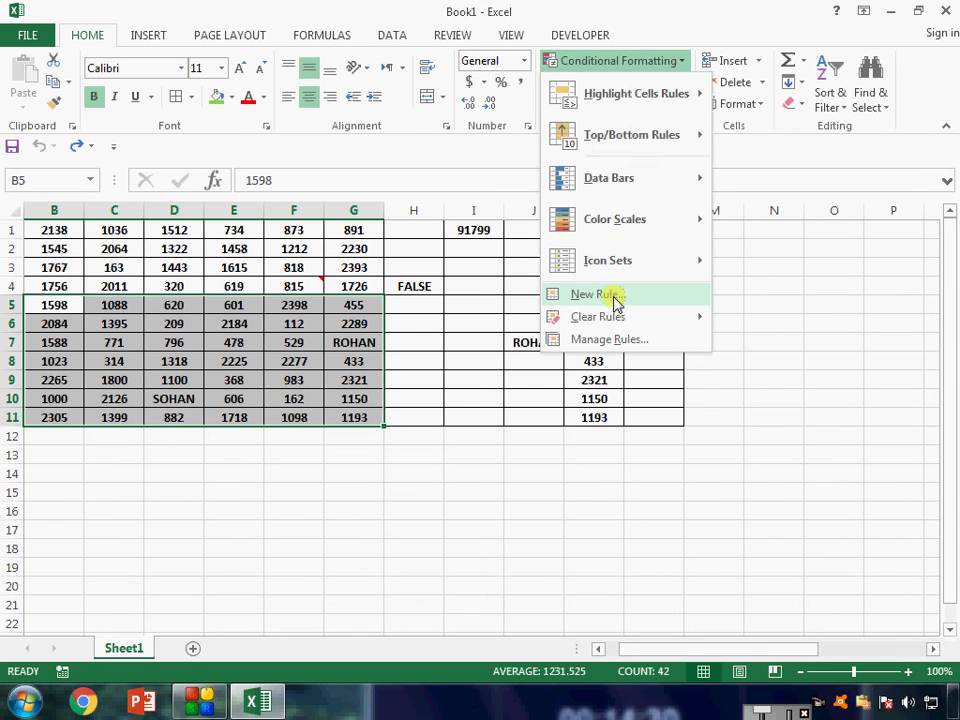
pyautogui.moveTo(615, 273)
pyautogui.click(737, 276)
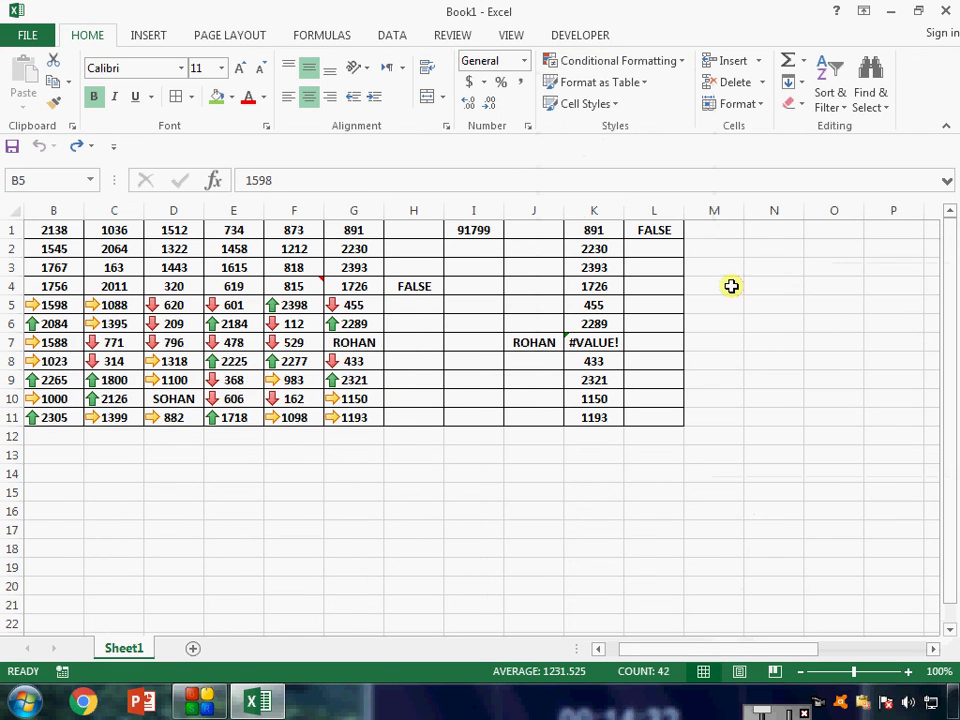
# Starting from G1, select all cells with conditional formats using Go To Special
pyautogui.click(458, 411)
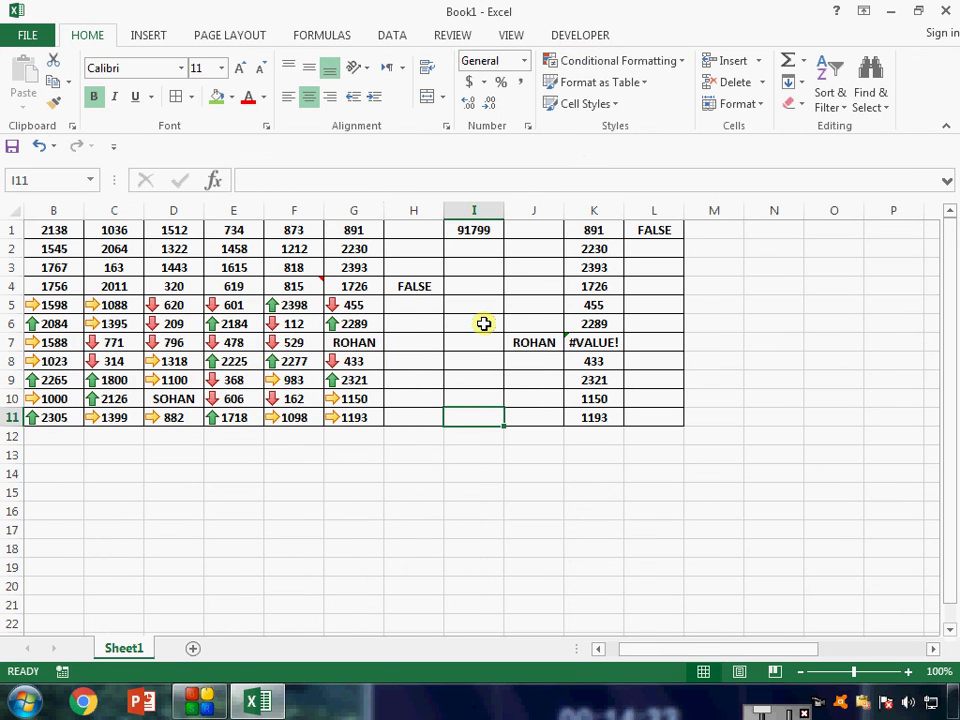
pyautogui.click(360, 231)
pyautogui.hotkey('ctrl', 'g')
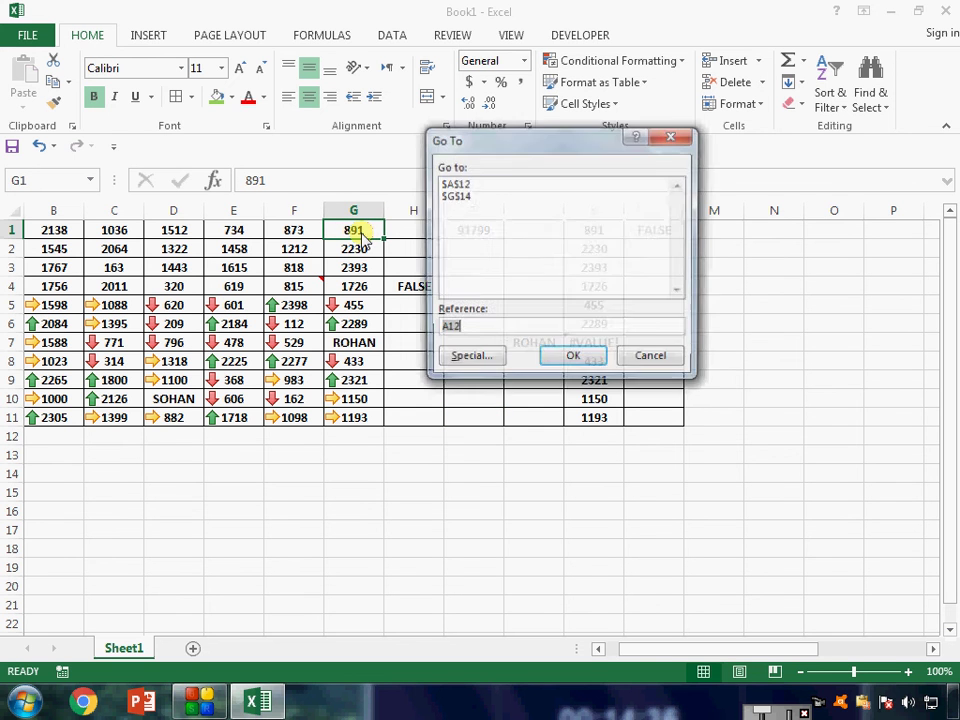
pyautogui.click(469, 362)
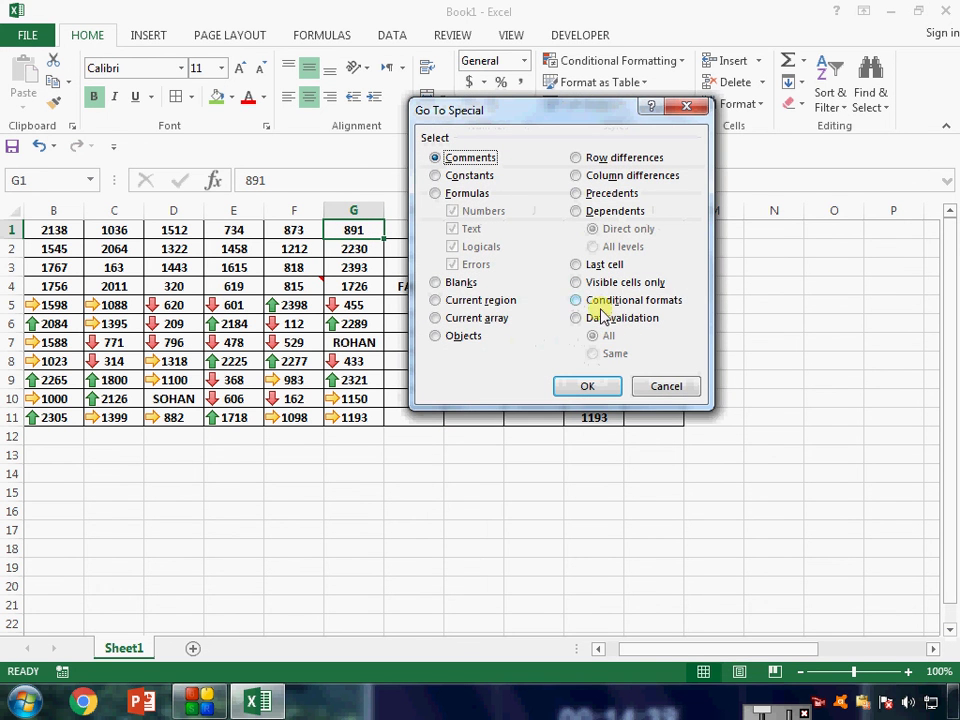
pyautogui.click(606, 300)
pyautogui.click(600, 386)
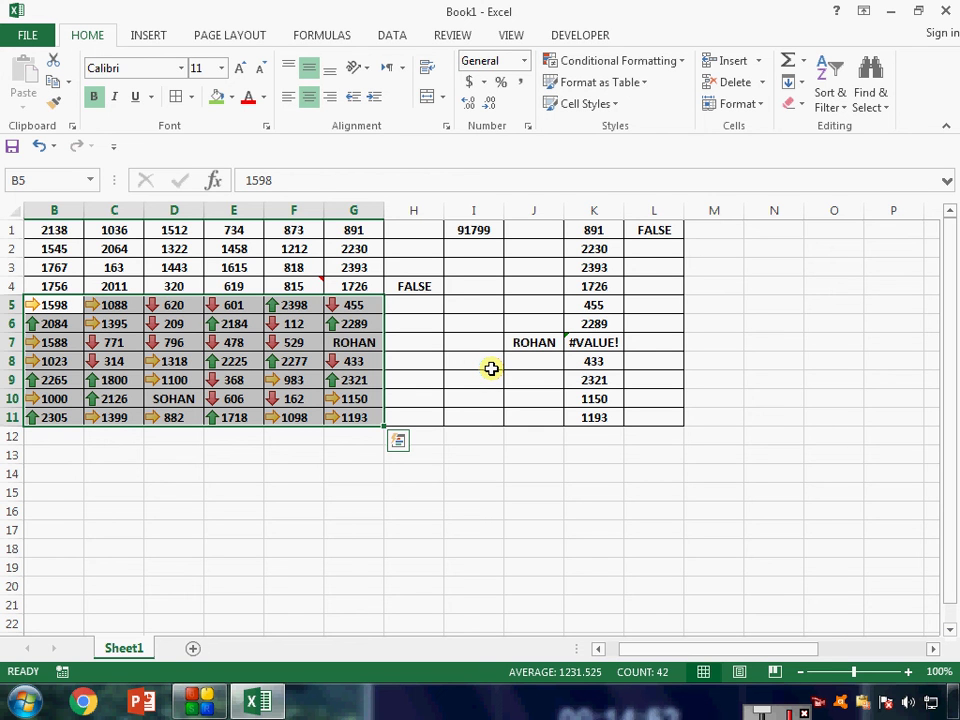
# Add list data validation to C15:J19 with the source YES,NO
pyautogui.moveTo(125, 491); pyautogui.dragTo(533, 575)
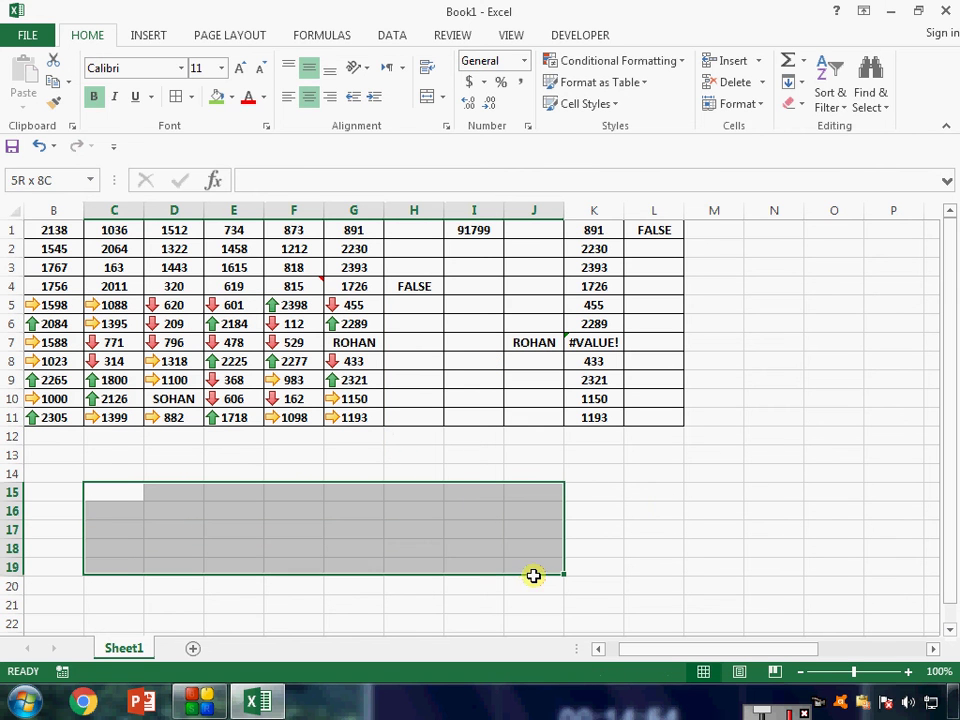
pyautogui.click(389, 38)
pyautogui.click(515, 104)
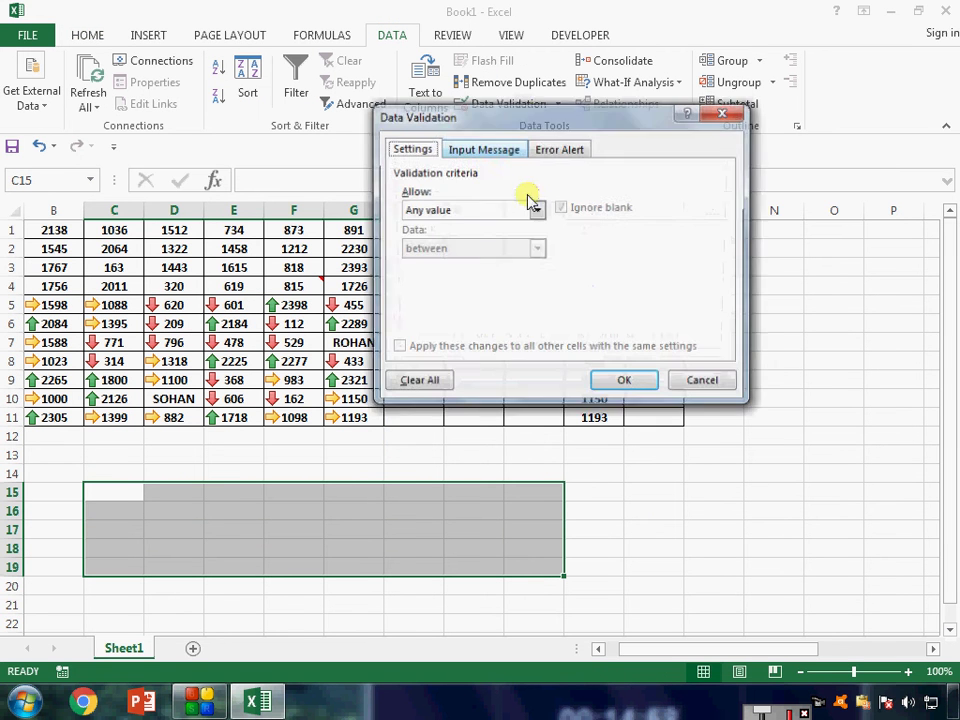
pyautogui.click(537, 210)
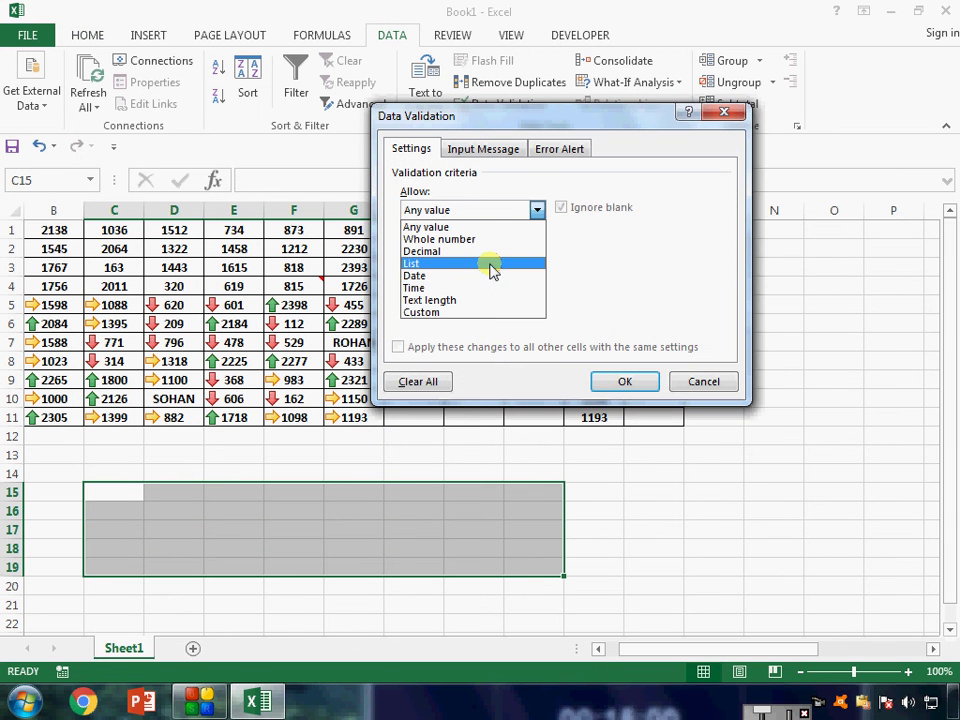
pyautogui.click(490, 264)
pyautogui.click(487, 284)
pyautogui.write('YES,NO')
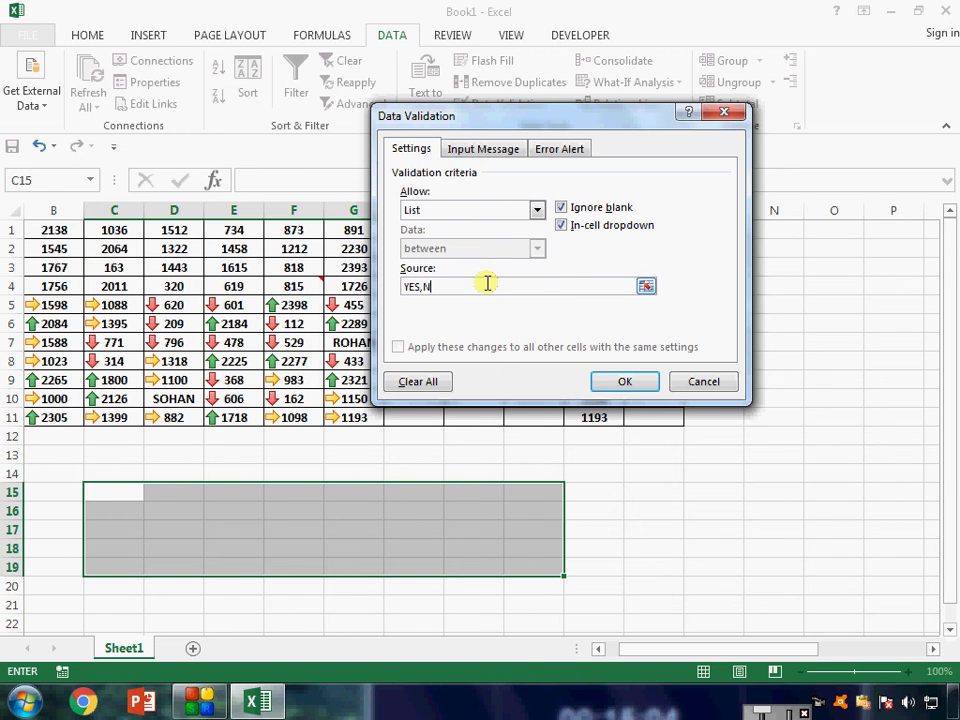
pyautogui.click(622, 378)
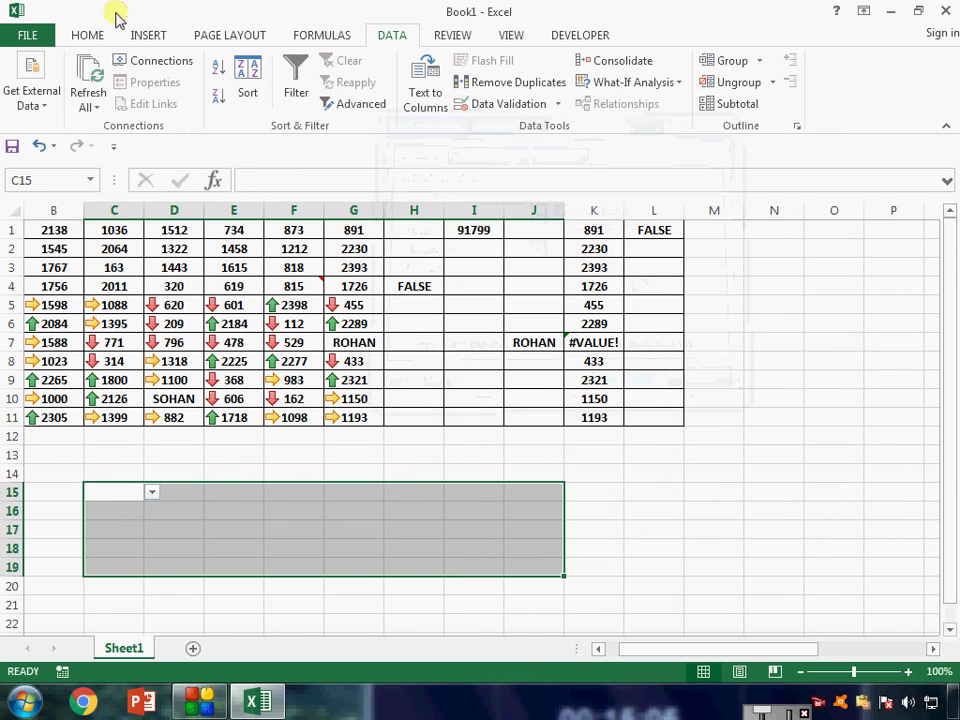
# Fill C15:J19 with light green and put borders around all its cells, leaving E4 as the active cell
pyautogui.click(90, 35)
pyautogui.click(214, 97)
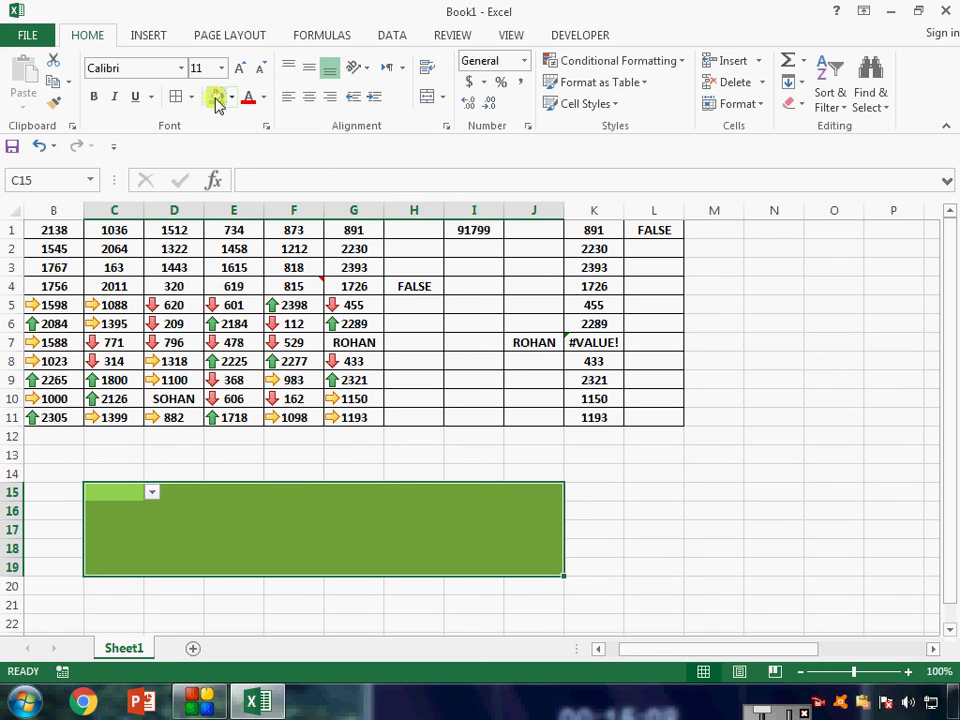
pyautogui.click(236, 290)
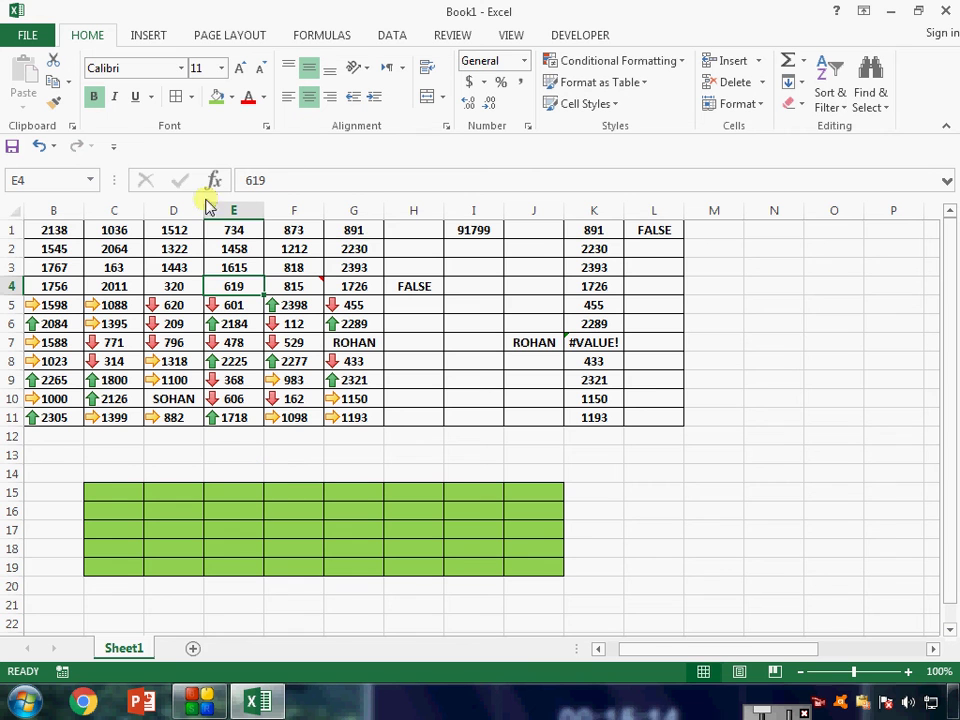
# Starting from E1, select all cells with data validation using Go To Special with the All option
pyautogui.click(239, 236)
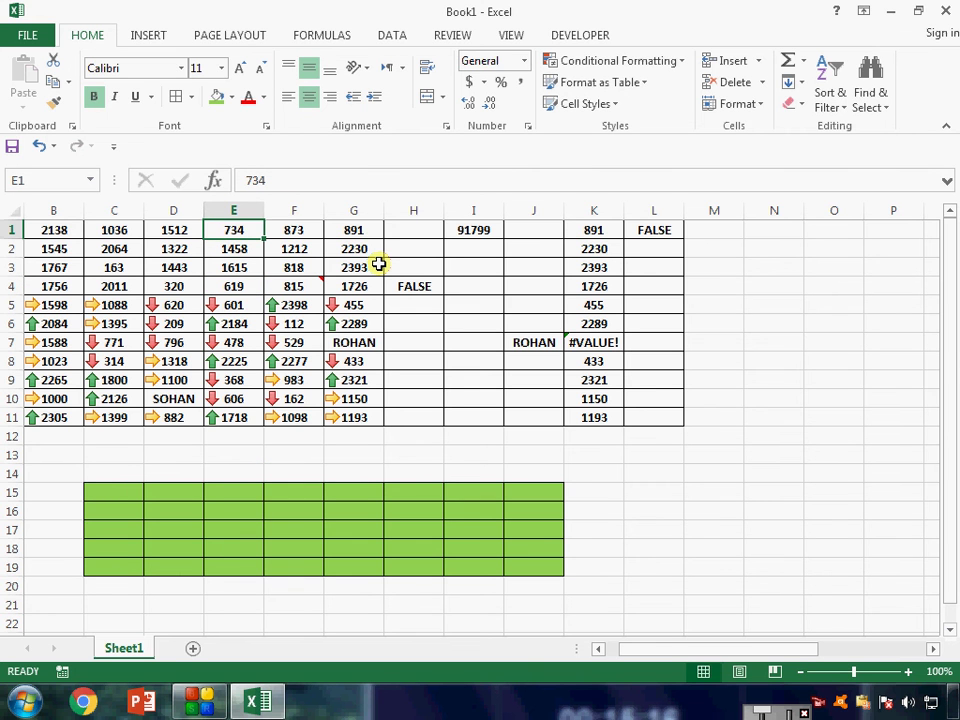
pyautogui.press('F5')
pyautogui.click(470, 358)
pyautogui.click(606, 320)
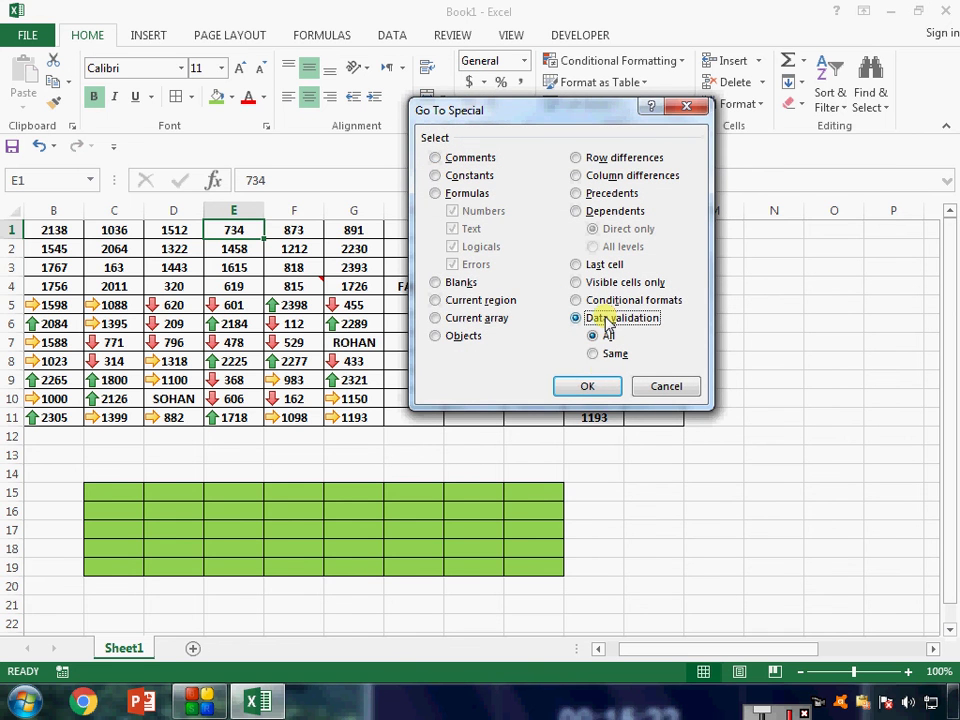
pyautogui.click(597, 386)
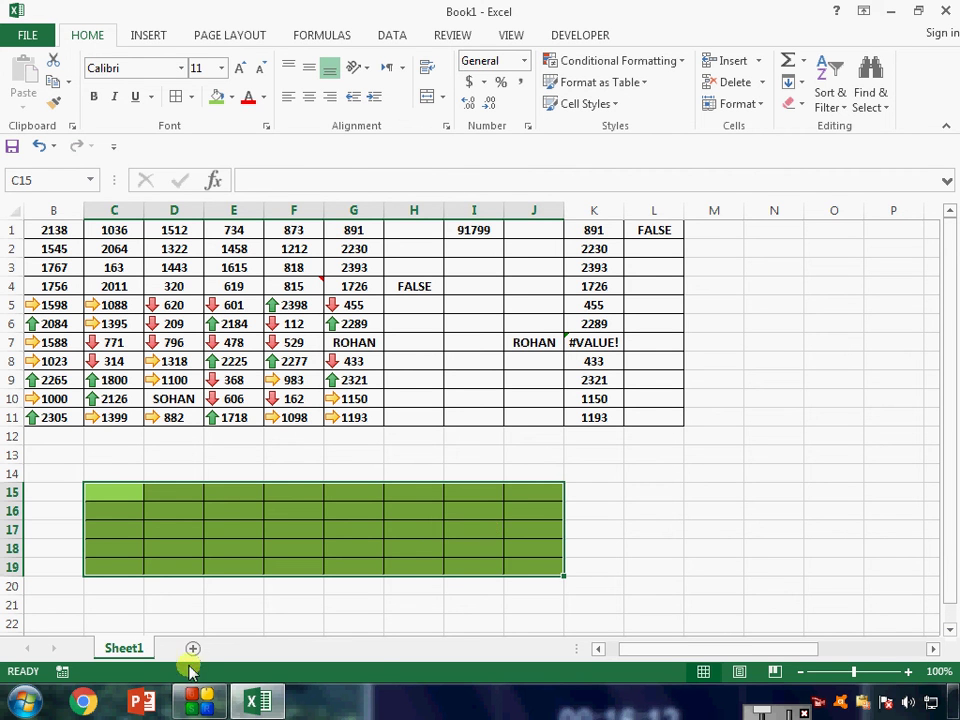
pyautogui.click(200, 700)
pyautogui.moveTo(583, 536); pyautogui.dragTo(561, 300)
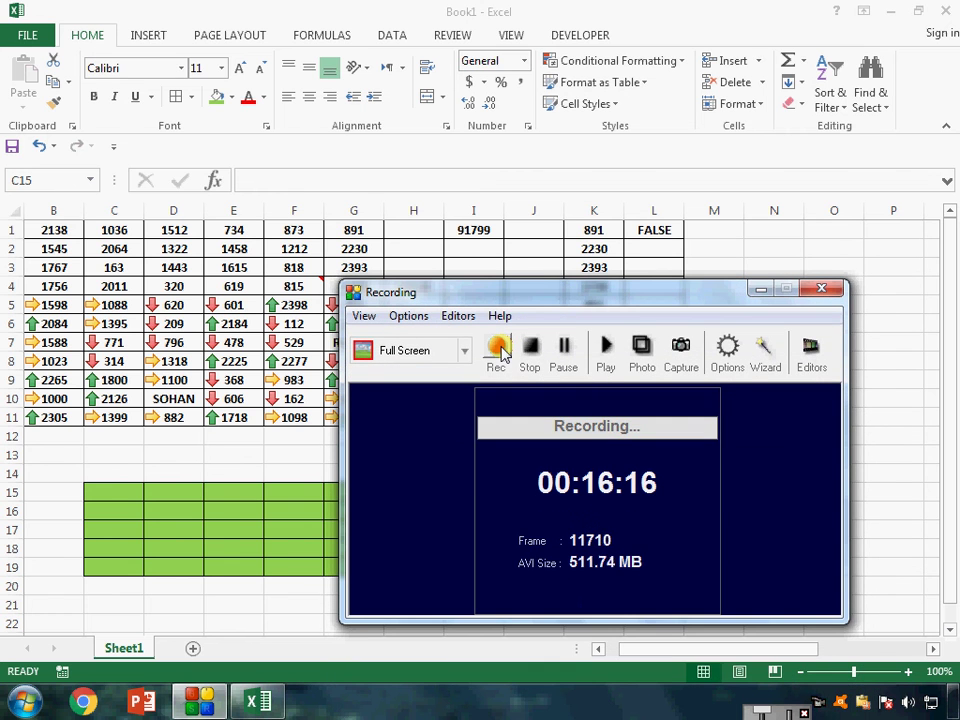